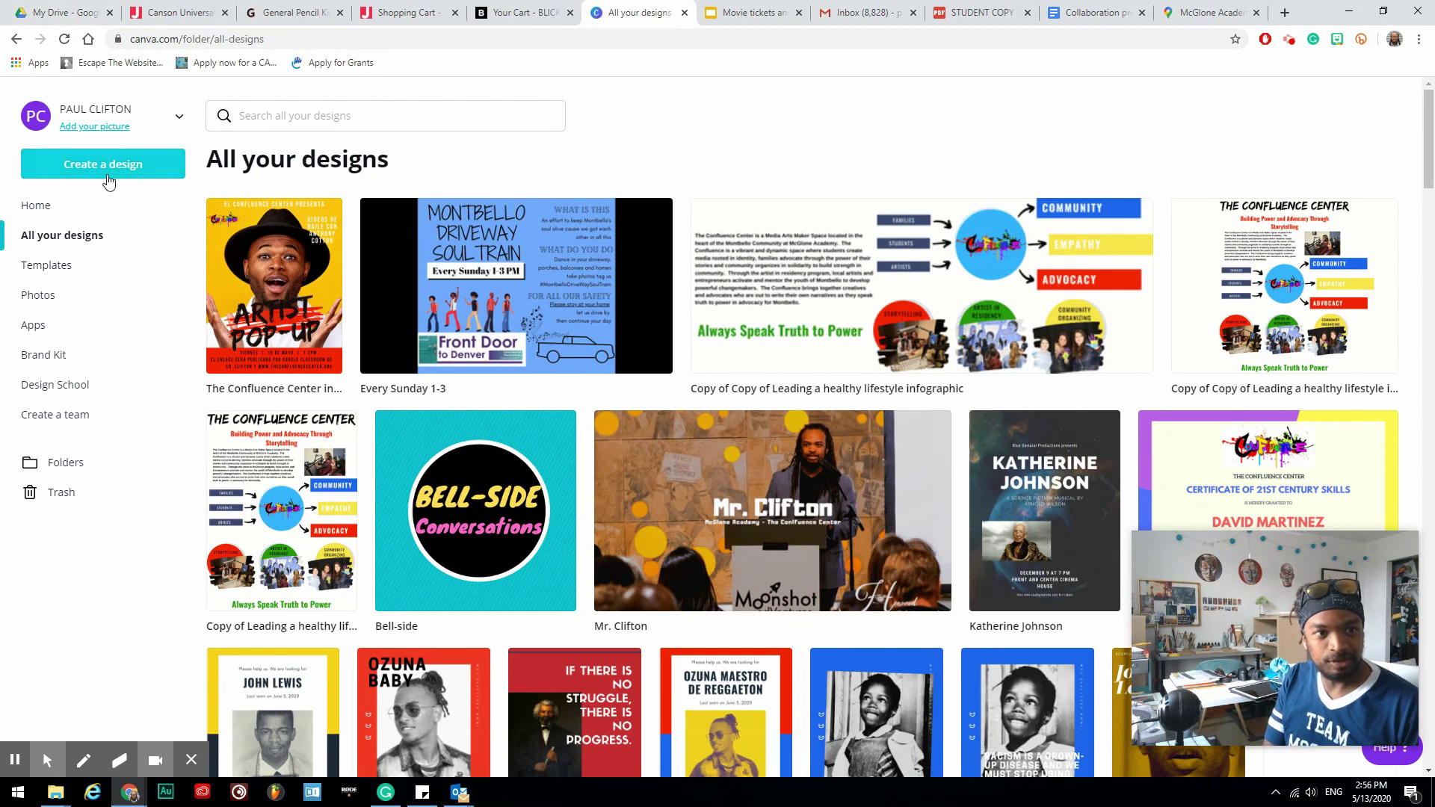
Step: Start a blank Movie Ticket design from a 'movie' search and open the Black and Gold template
{"action": "left_click", "coordinate": [109, 178]}
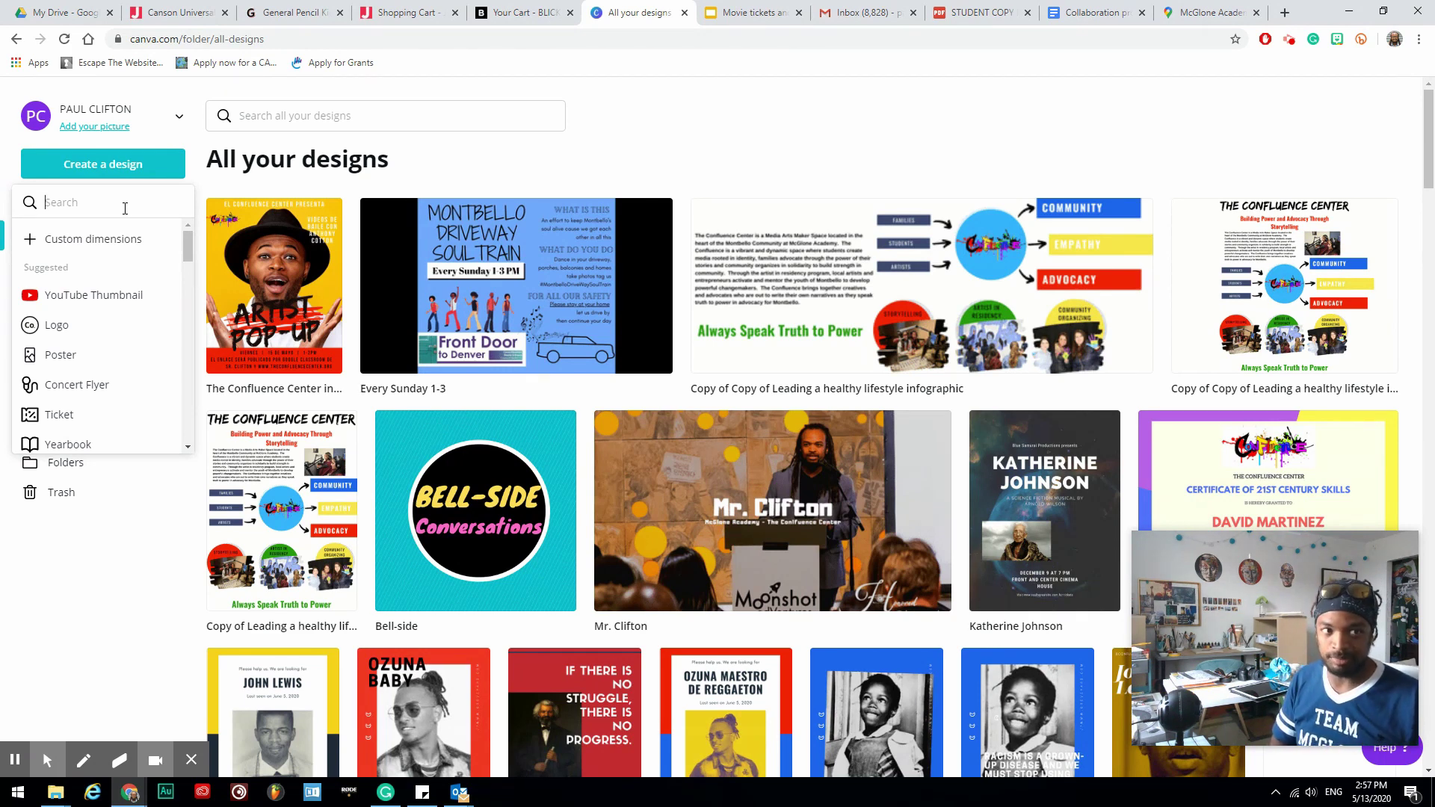
{"action": "type", "text": "movie"}
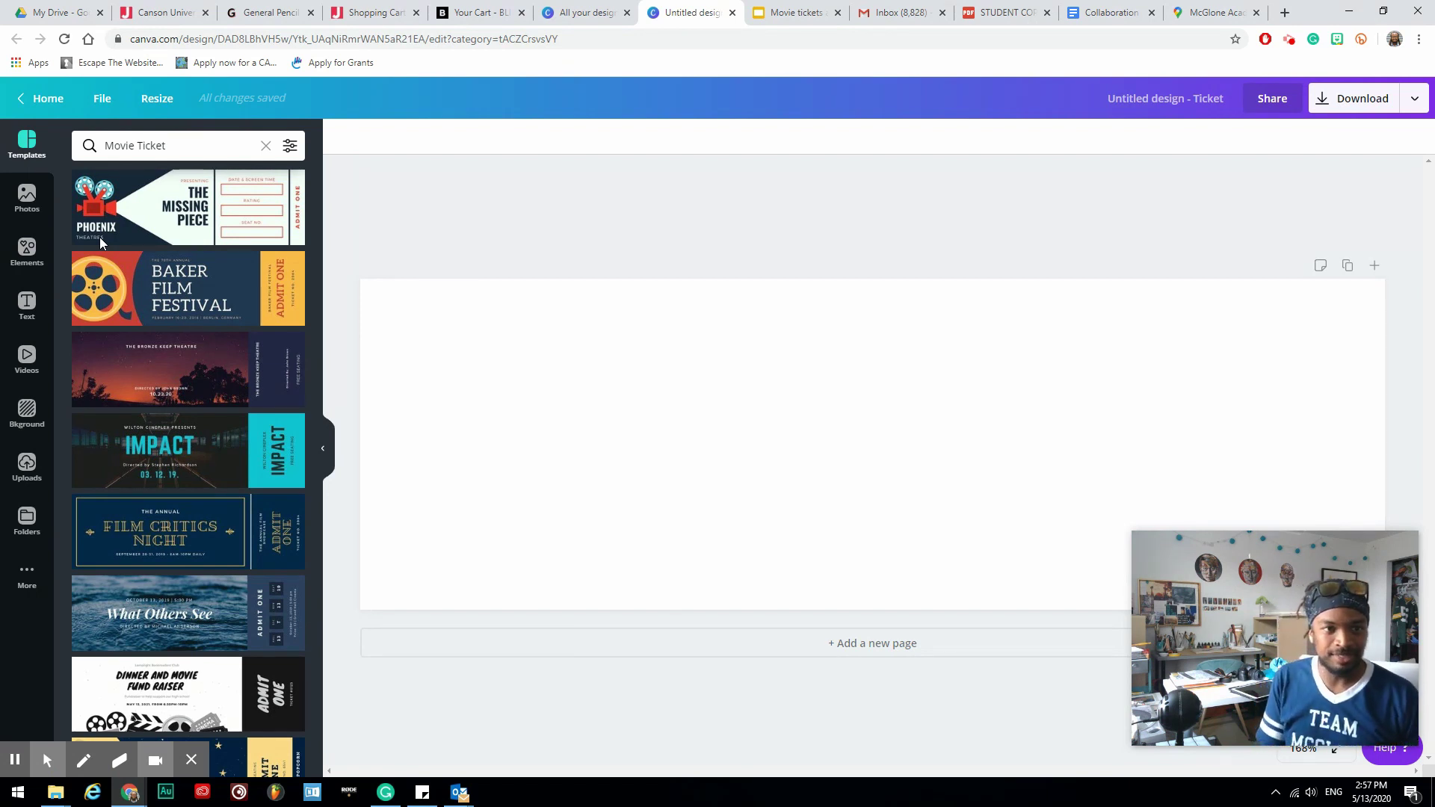
{"action": "scroll", "coordinate": [150, 337], "scroll_direction": "down", "scroll_amount": 7}
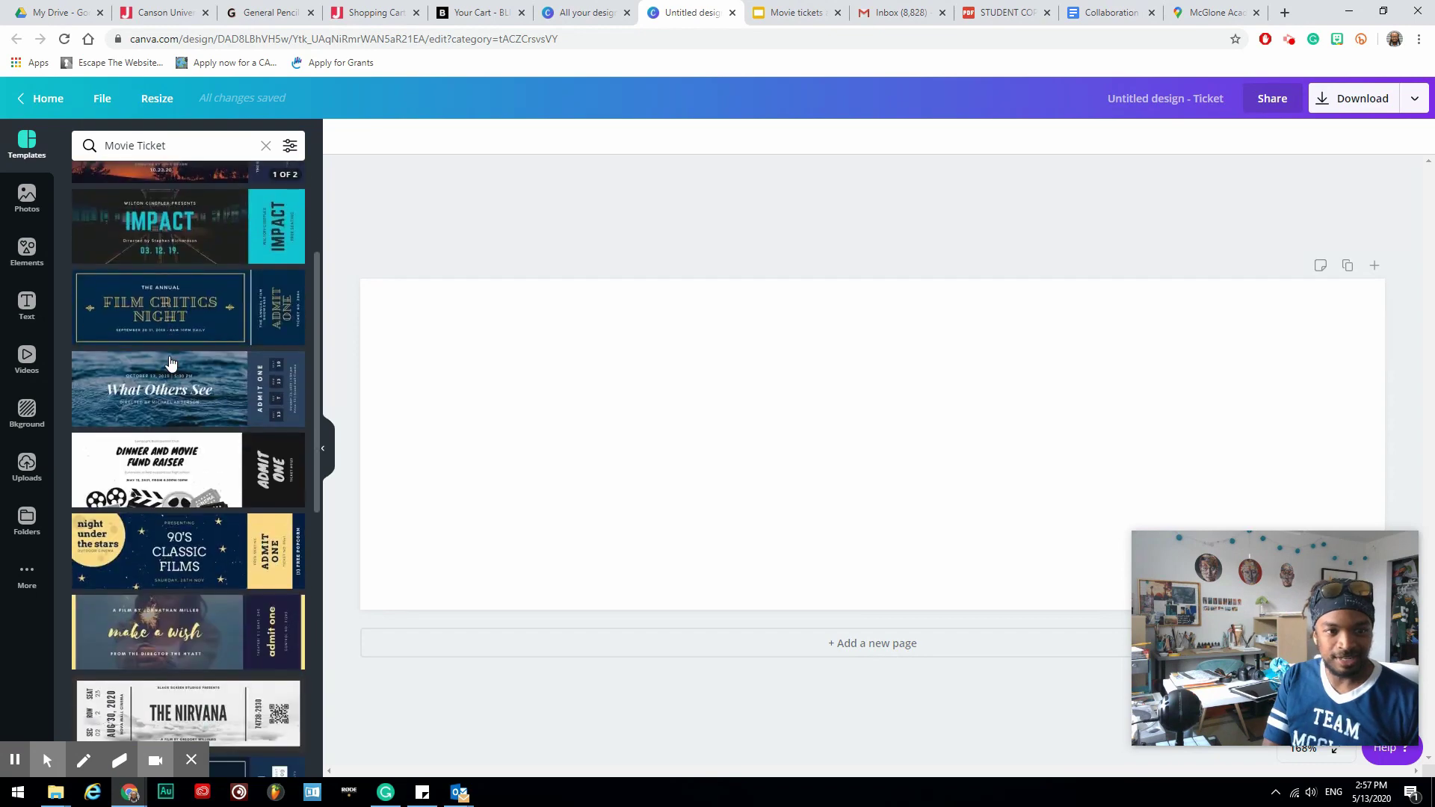
{"action": "scroll", "coordinate": [171, 359], "scroll_direction": "down", "scroll_amount": 6}
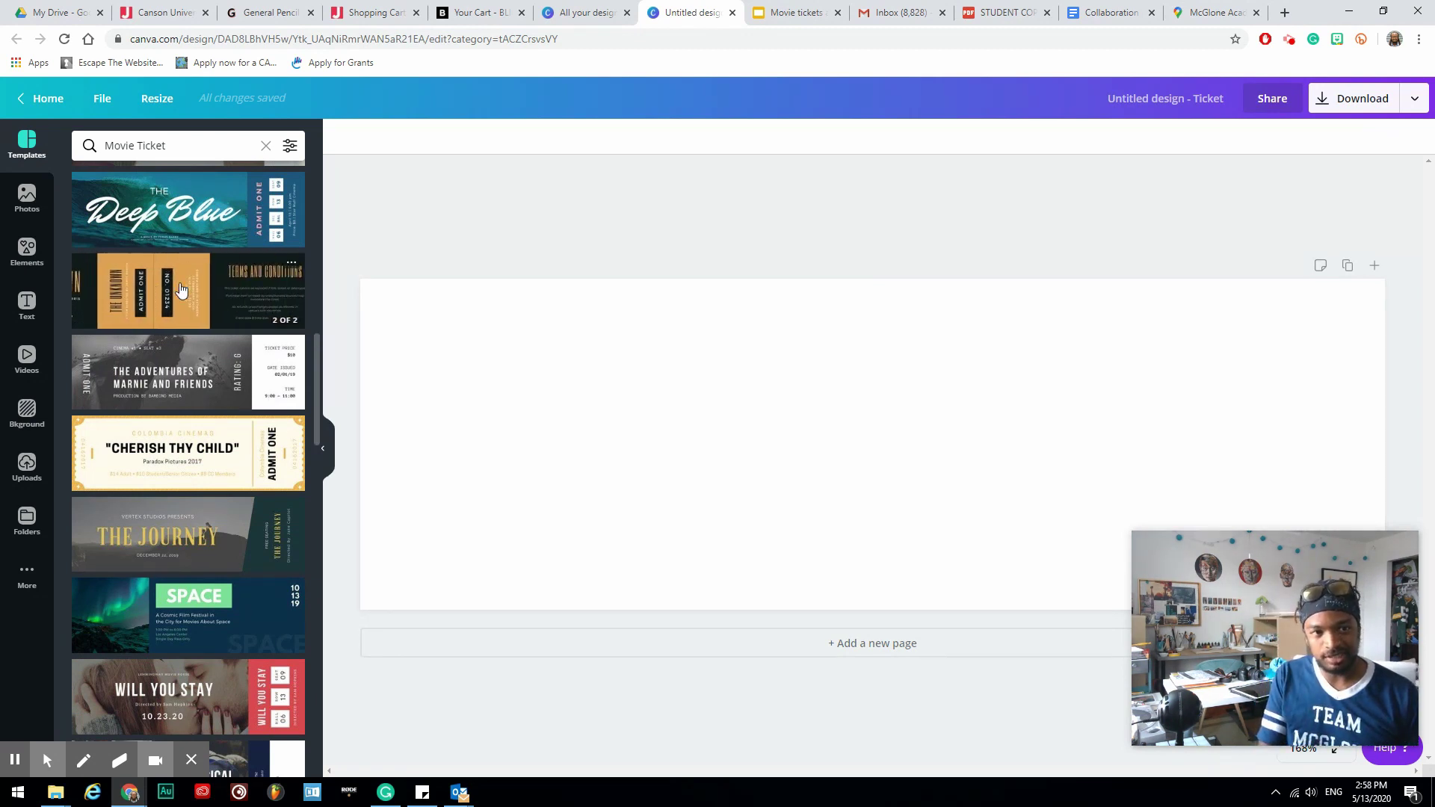
{"action": "left_click", "coordinate": [180, 290]}
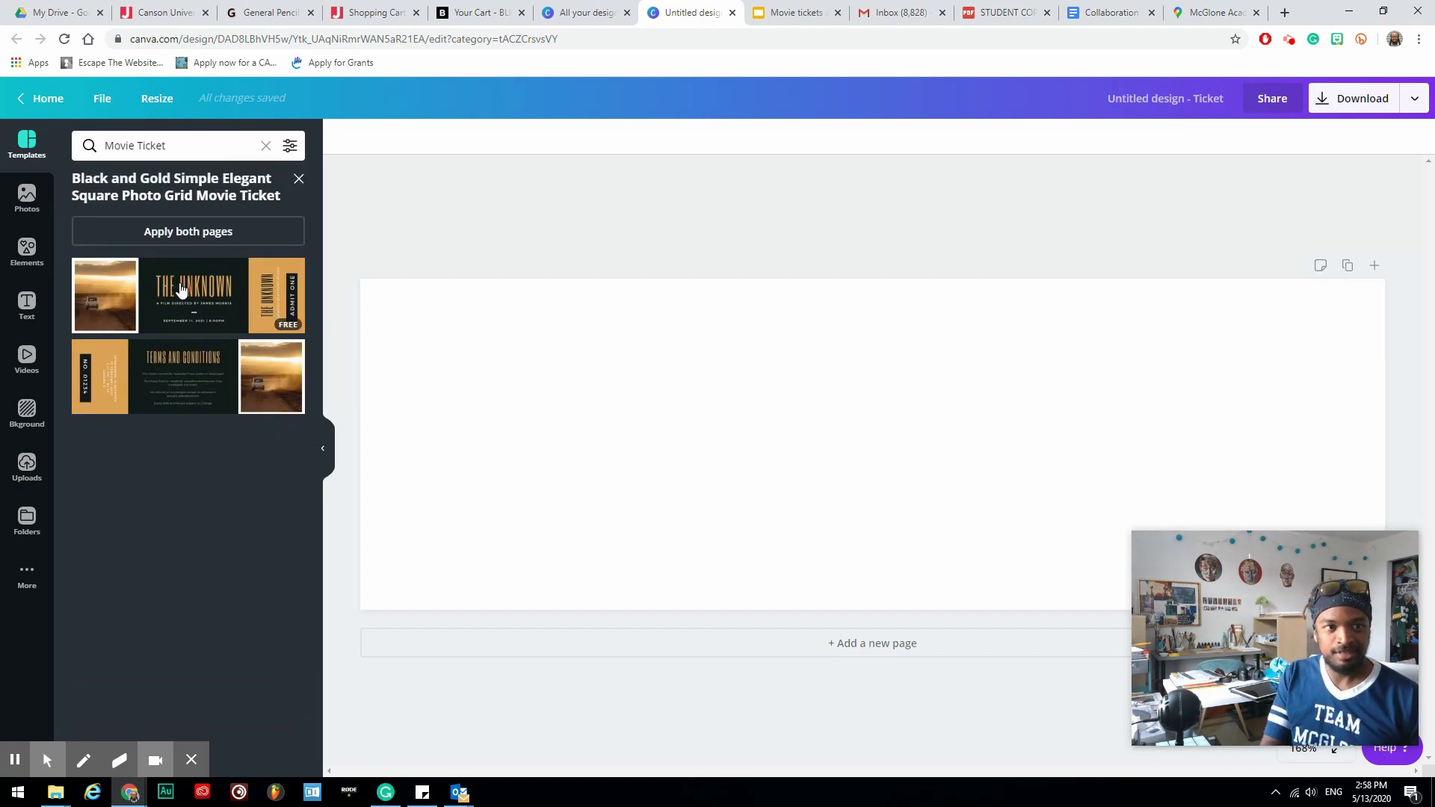
Step: Apply the Black and Gold 'The Unknown' ticket template to both pages
{"action": "left_click_drag", "start_coordinate": [178, 308], "coordinate": [126, 280]}
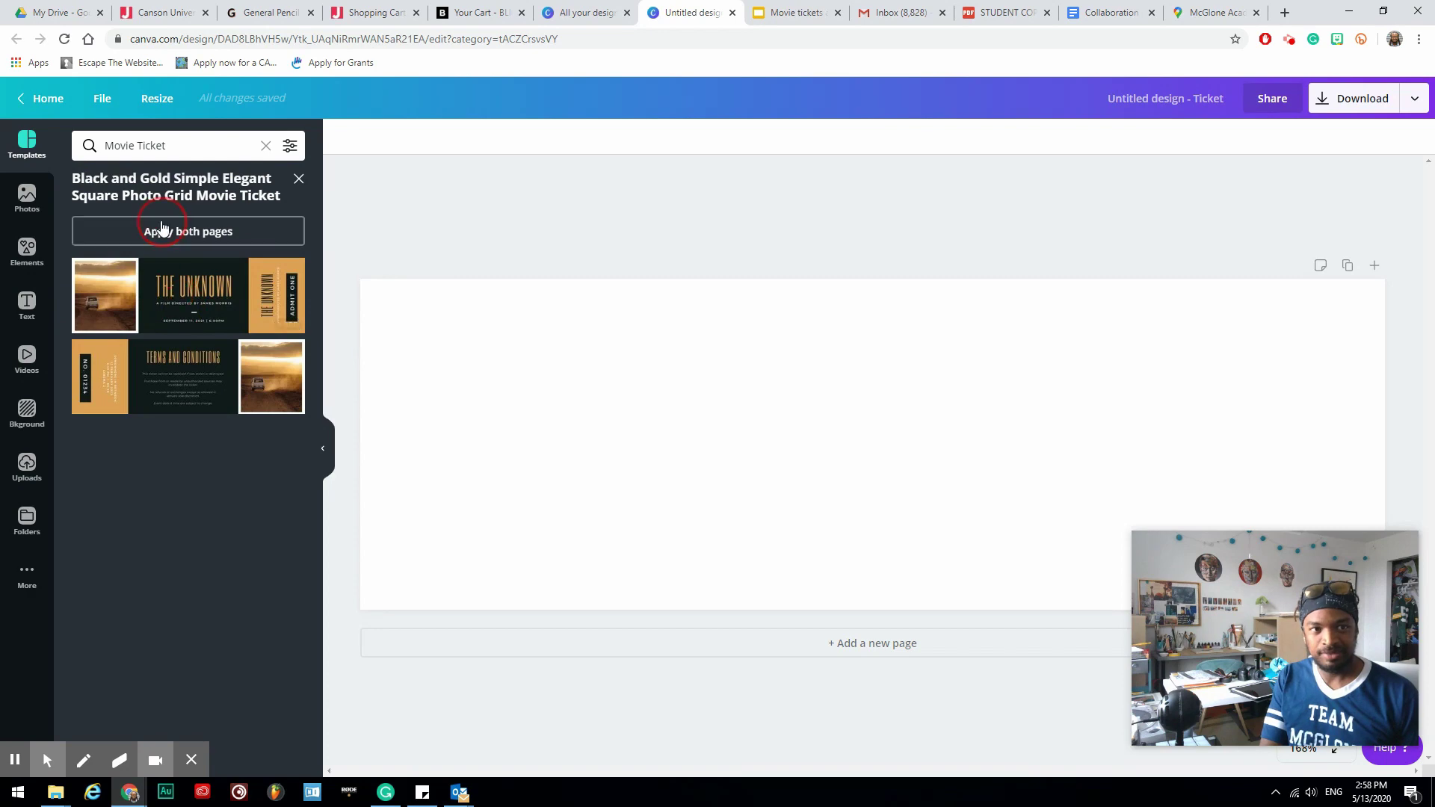
{"action": "left_click", "coordinate": [163, 233]}
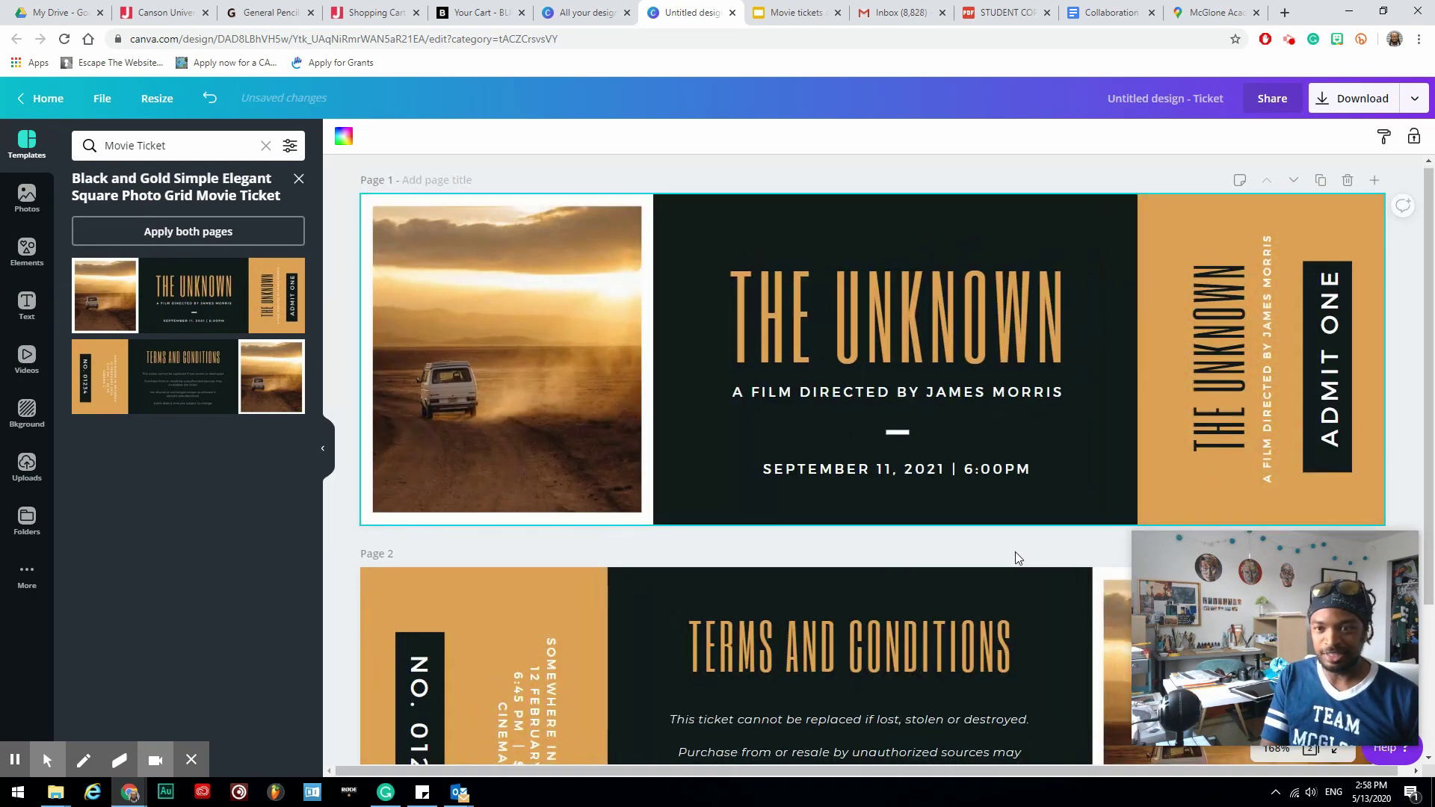
{"action": "scroll", "coordinate": [1015, 555], "scroll_direction": "down", "scroll_amount": 3}
{"action": "scroll", "coordinate": [1015, 555], "scroll_direction": "up", "scroll_amount": 3}
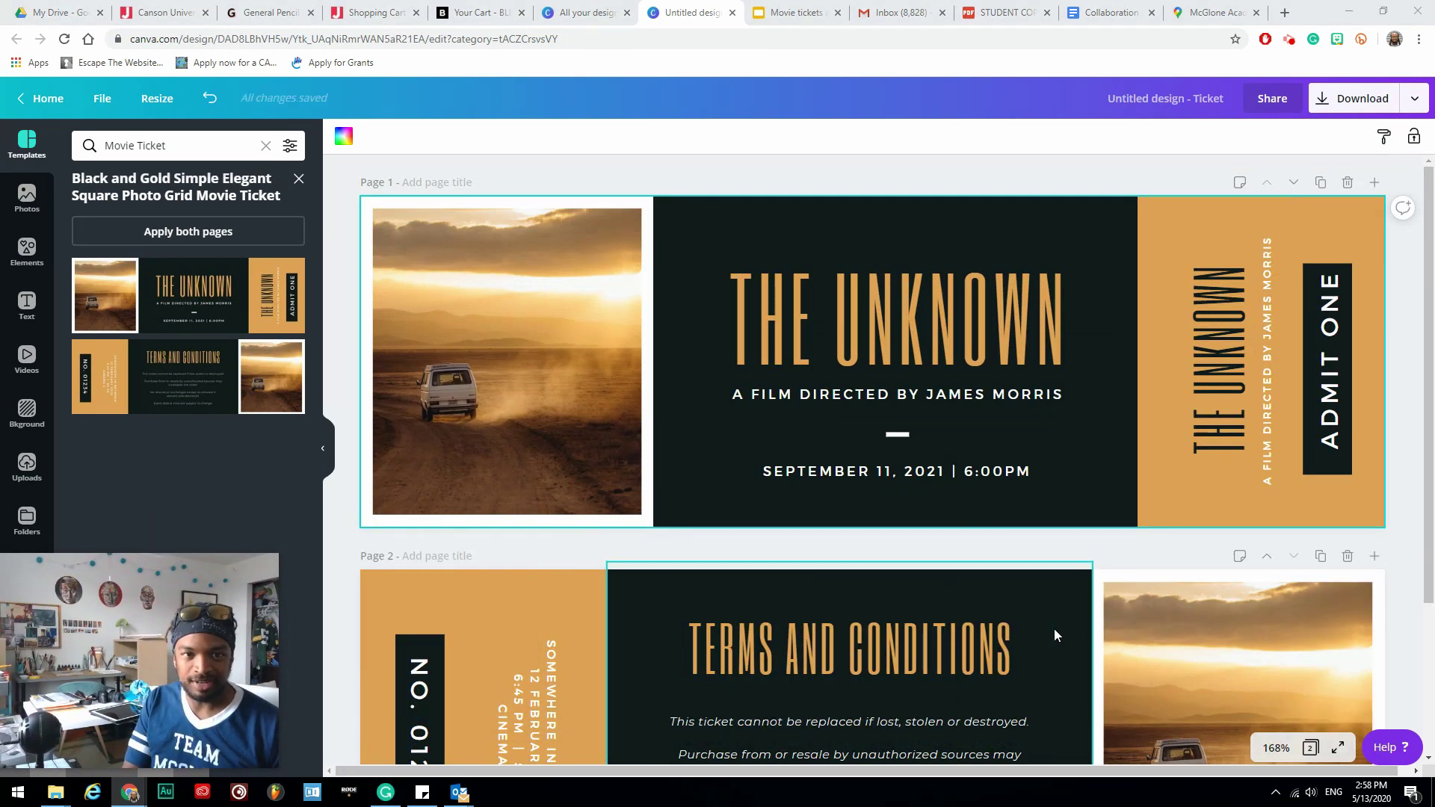
{"action": "scroll", "coordinate": [1054, 629], "scroll_direction": "down", "scroll_amount": 3}
{"action": "scroll", "coordinate": [1054, 630], "scroll_direction": "up", "scroll_amount": 3}
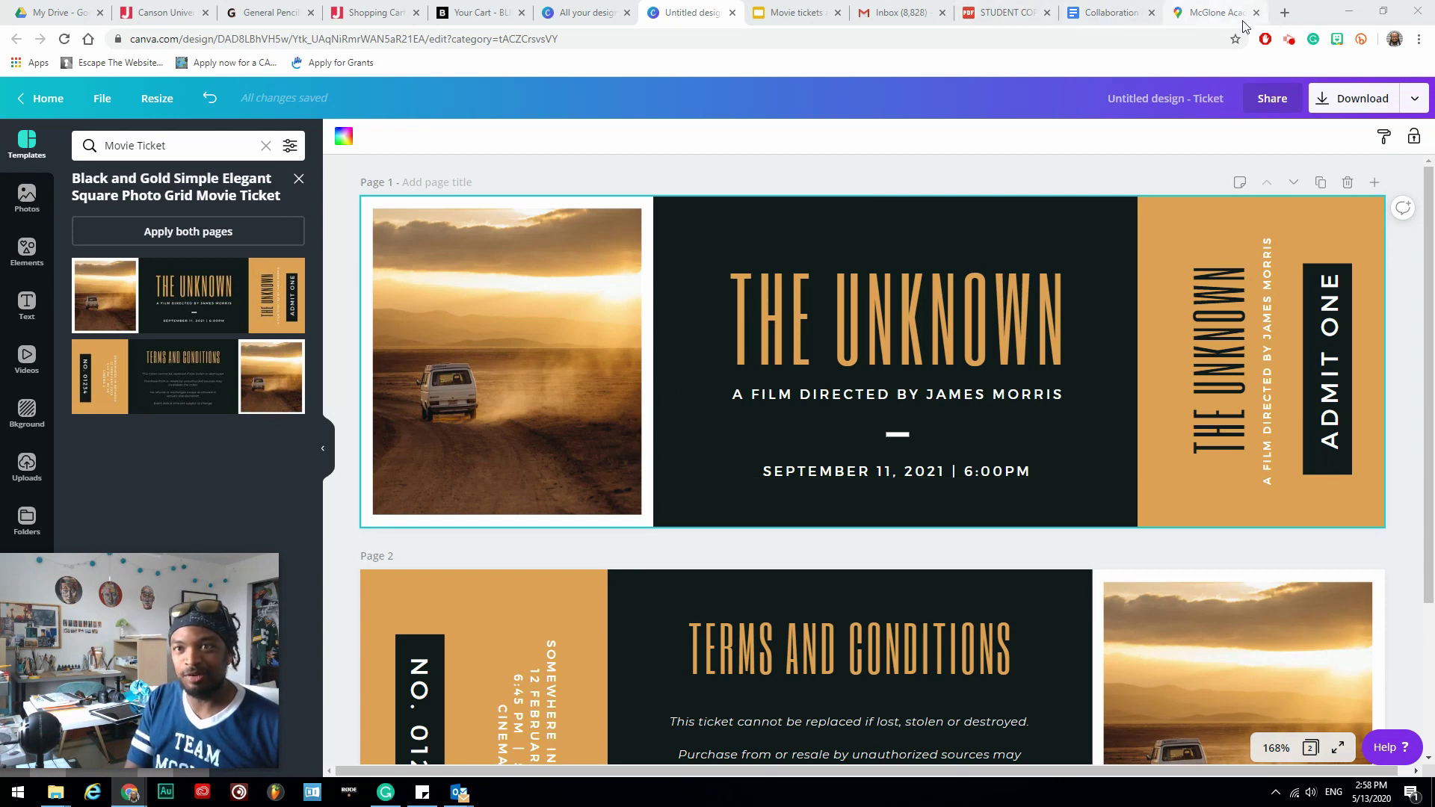
Step: Search Google Images for 'radio raheem' in a new tab
{"action": "left_click", "coordinate": [1285, 12]}
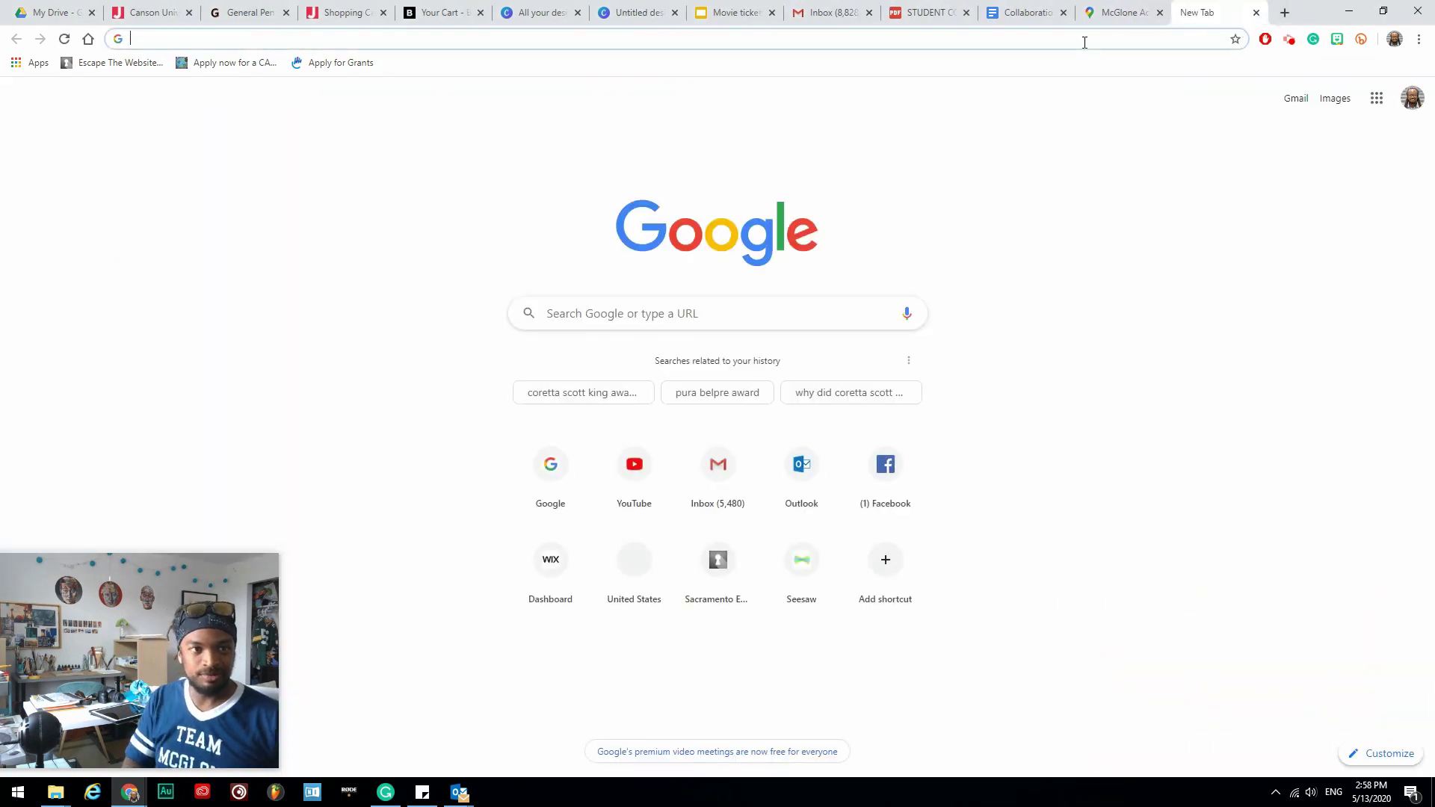
{"action": "type", "text": "raido raheem"}
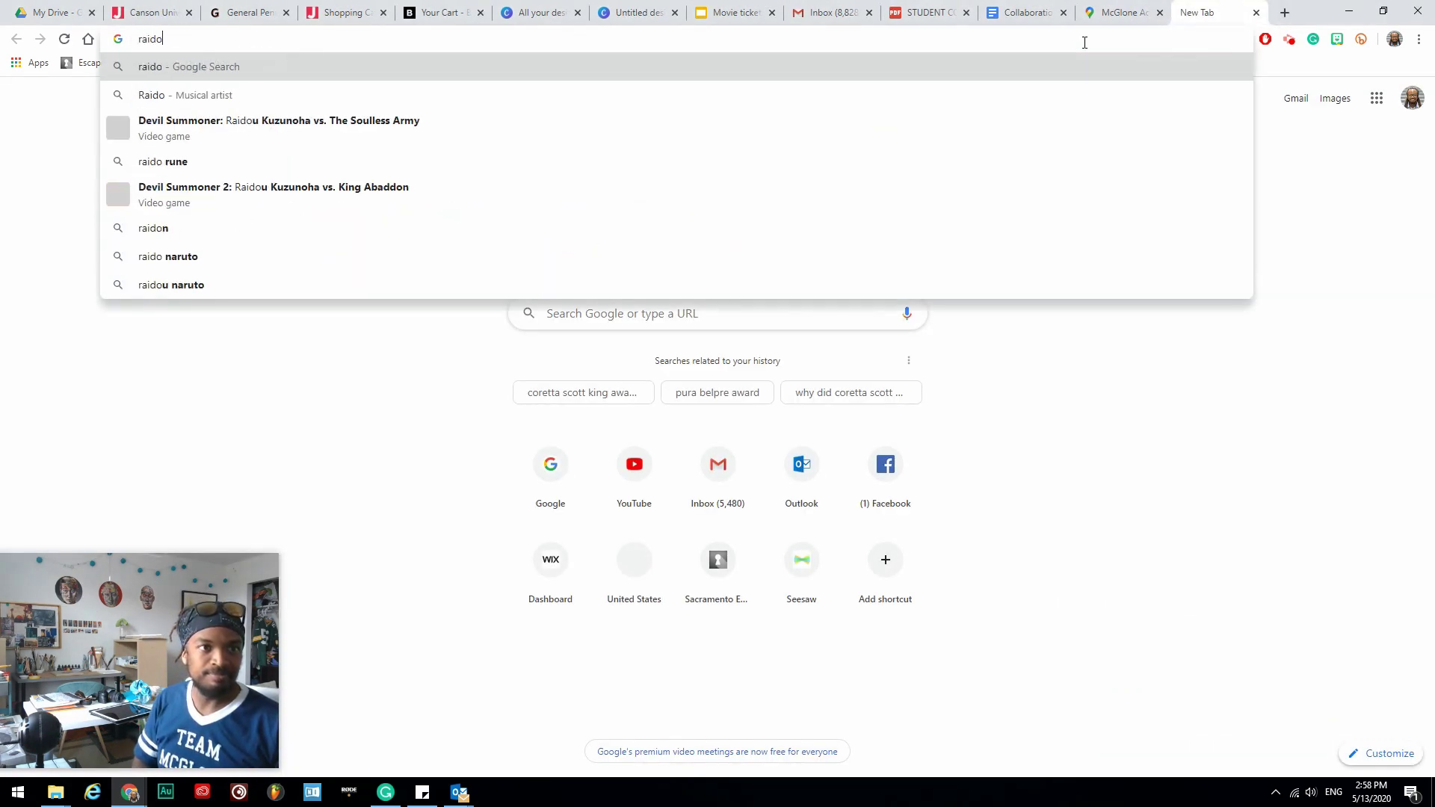
{"action": "key", "text": "Return"}
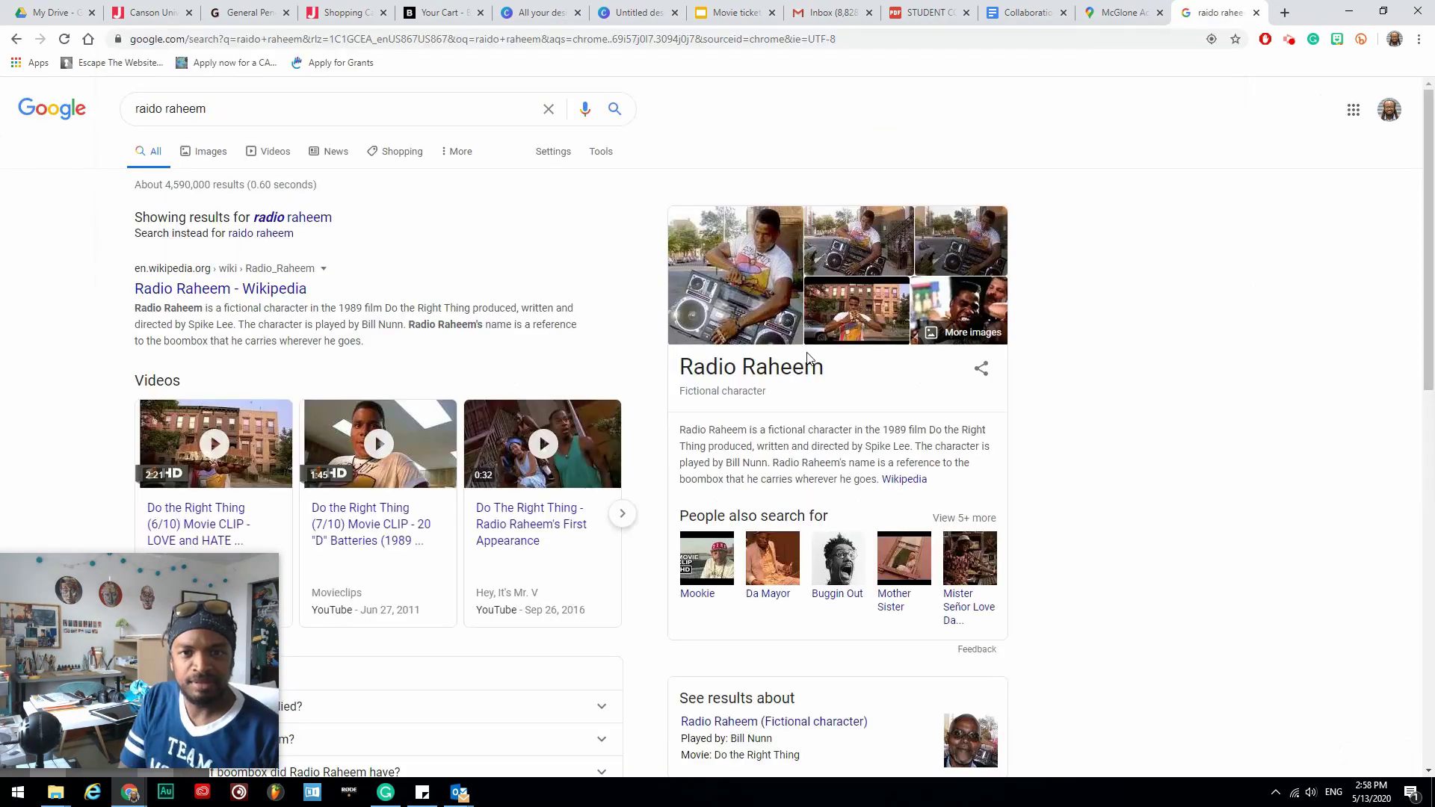
{"action": "left_click", "coordinate": [206, 151]}
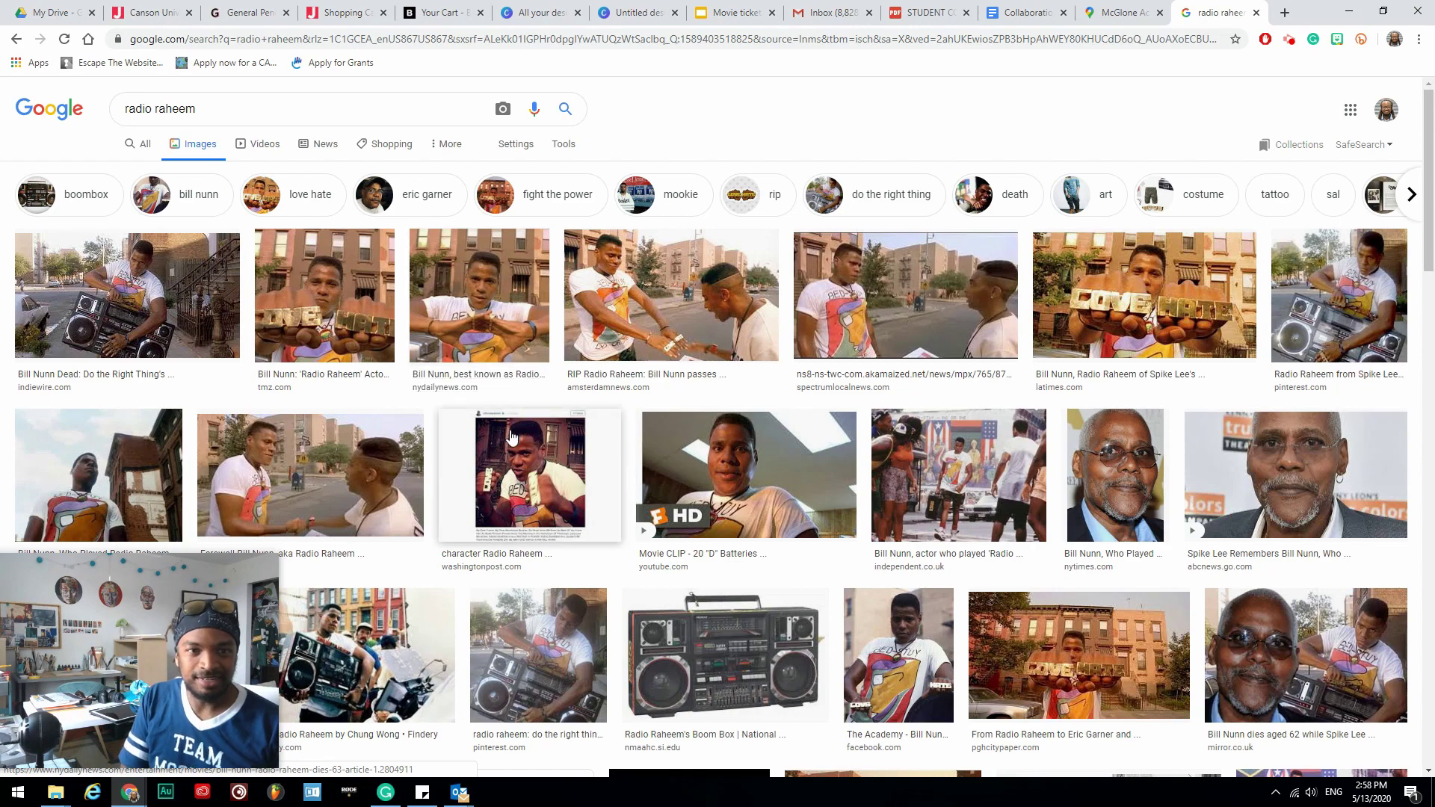
{"action": "scroll", "coordinate": [660, 509], "scroll_direction": "down", "scroll_amount": 5}
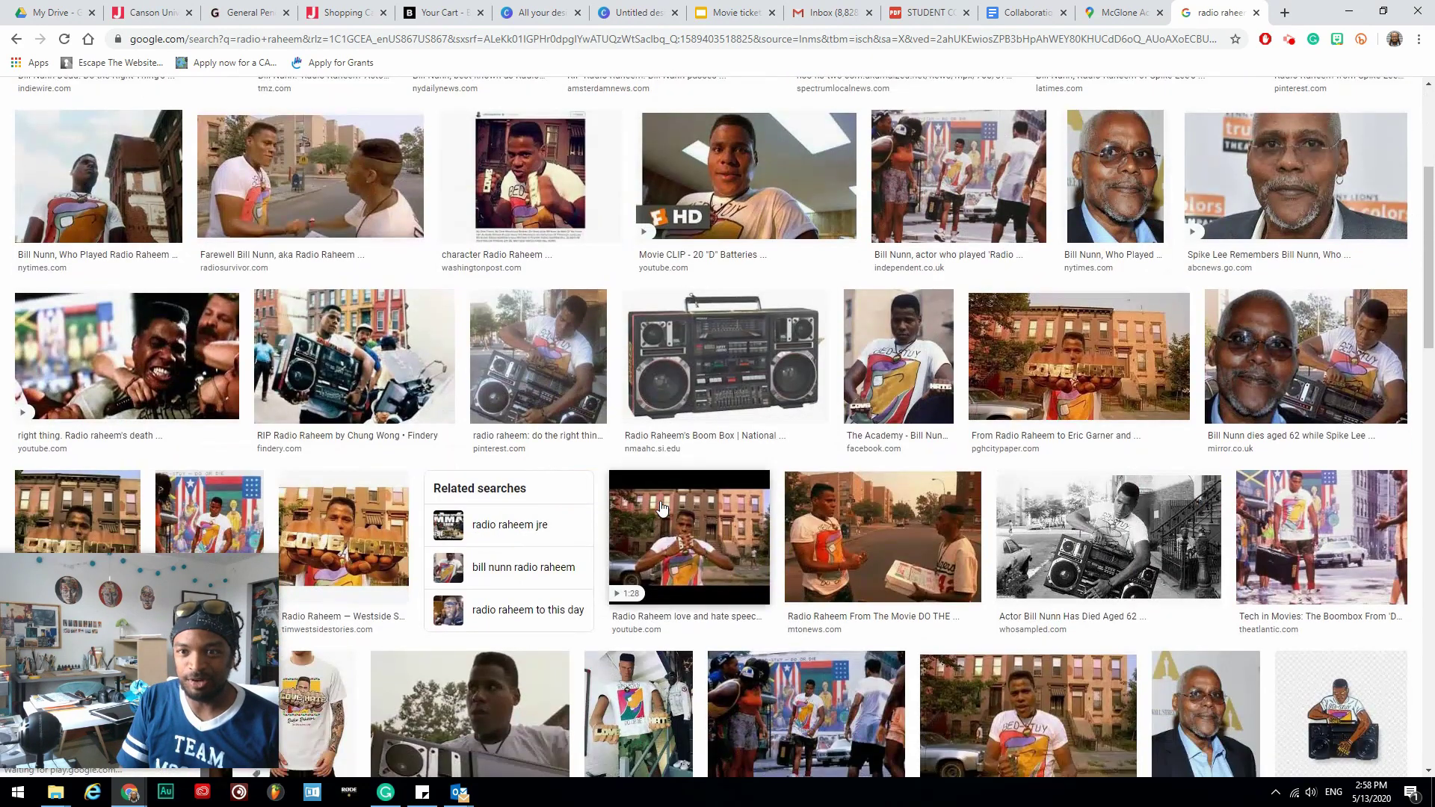
{"action": "scroll", "coordinate": [661, 509], "scroll_direction": "up", "scroll_amount": 5}
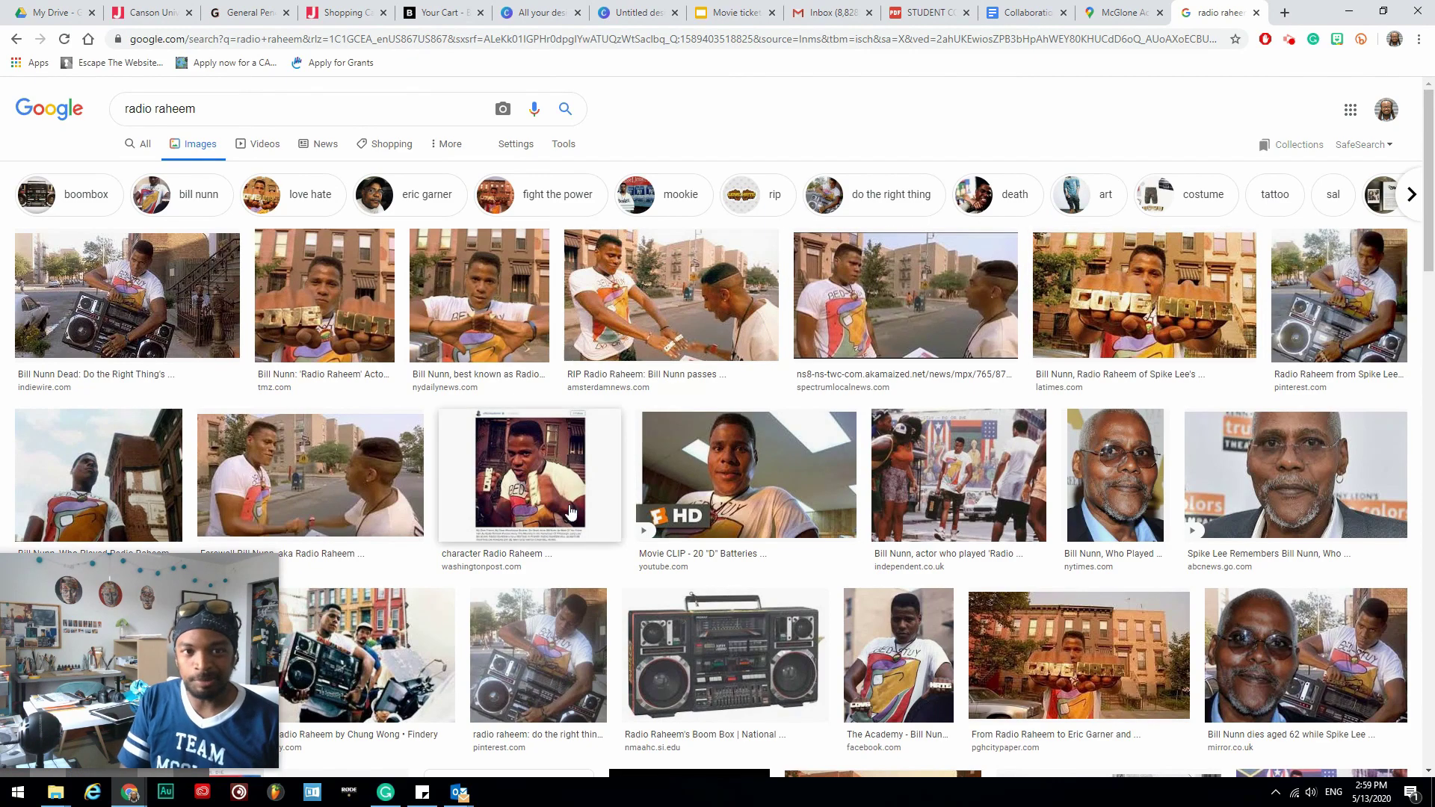
{"action": "scroll", "coordinate": [570, 513], "scroll_direction": "down", "scroll_amount": 4}
{"action": "scroll", "coordinate": [780, 466], "scroll_direction": "up", "scroll_amount": 4}
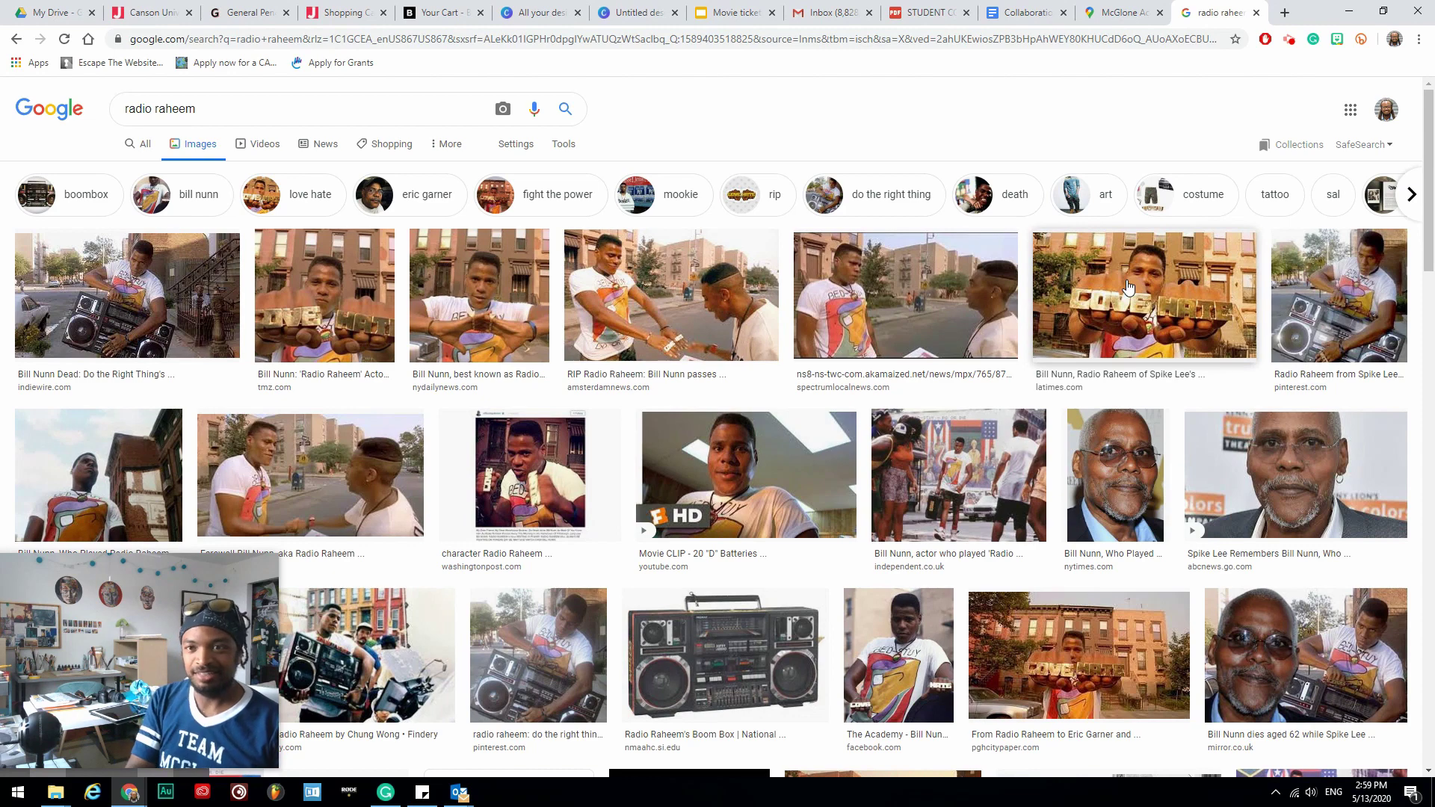
Step: Save the LOVE HATE fists image as Radio raheem.jpg and return to Canva
{"action": "right_click", "coordinate": [1129, 287]}
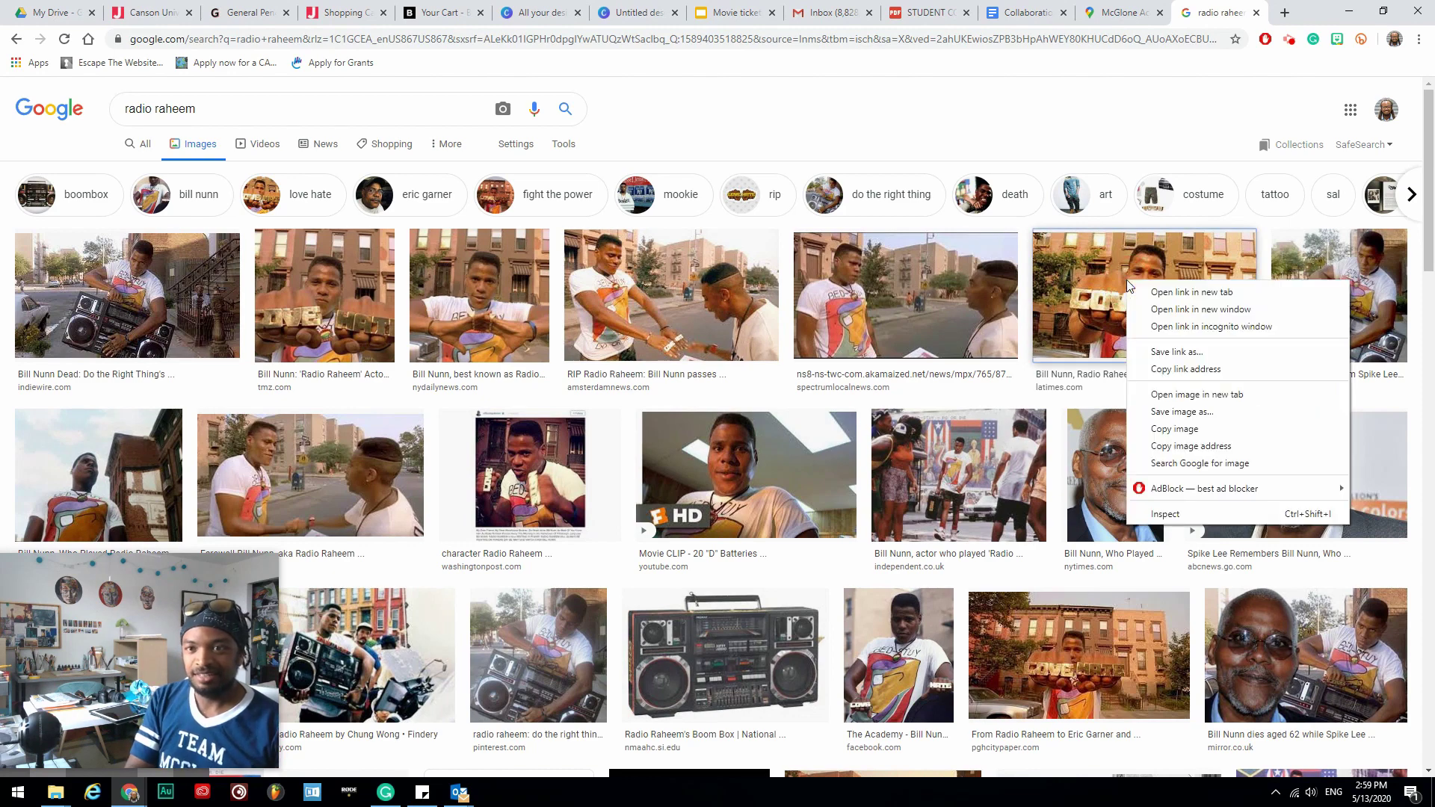
{"action": "left_click", "coordinate": [1218, 412]}
{"action": "key", "text": "Return"}
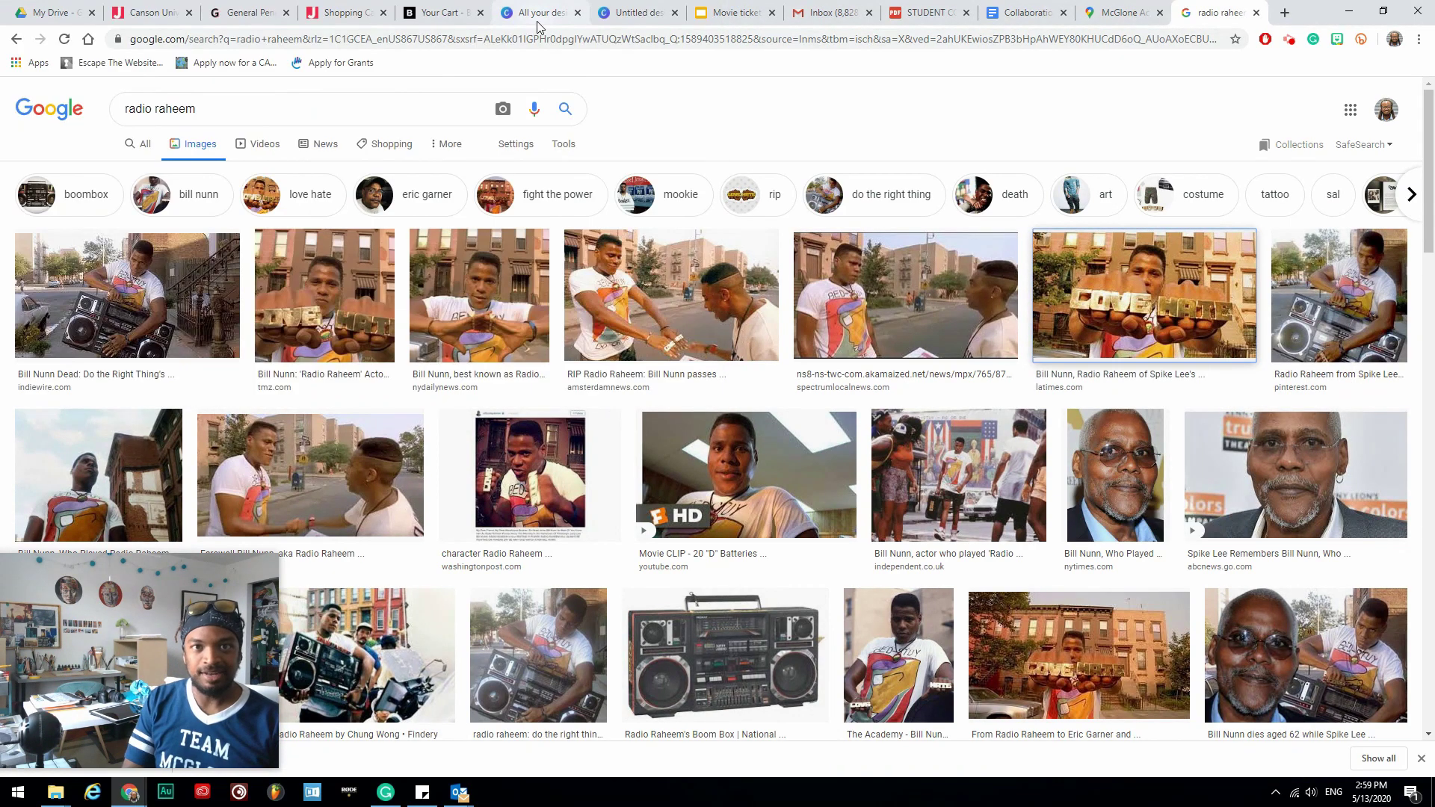
{"action": "left_click", "coordinate": [635, 14]}
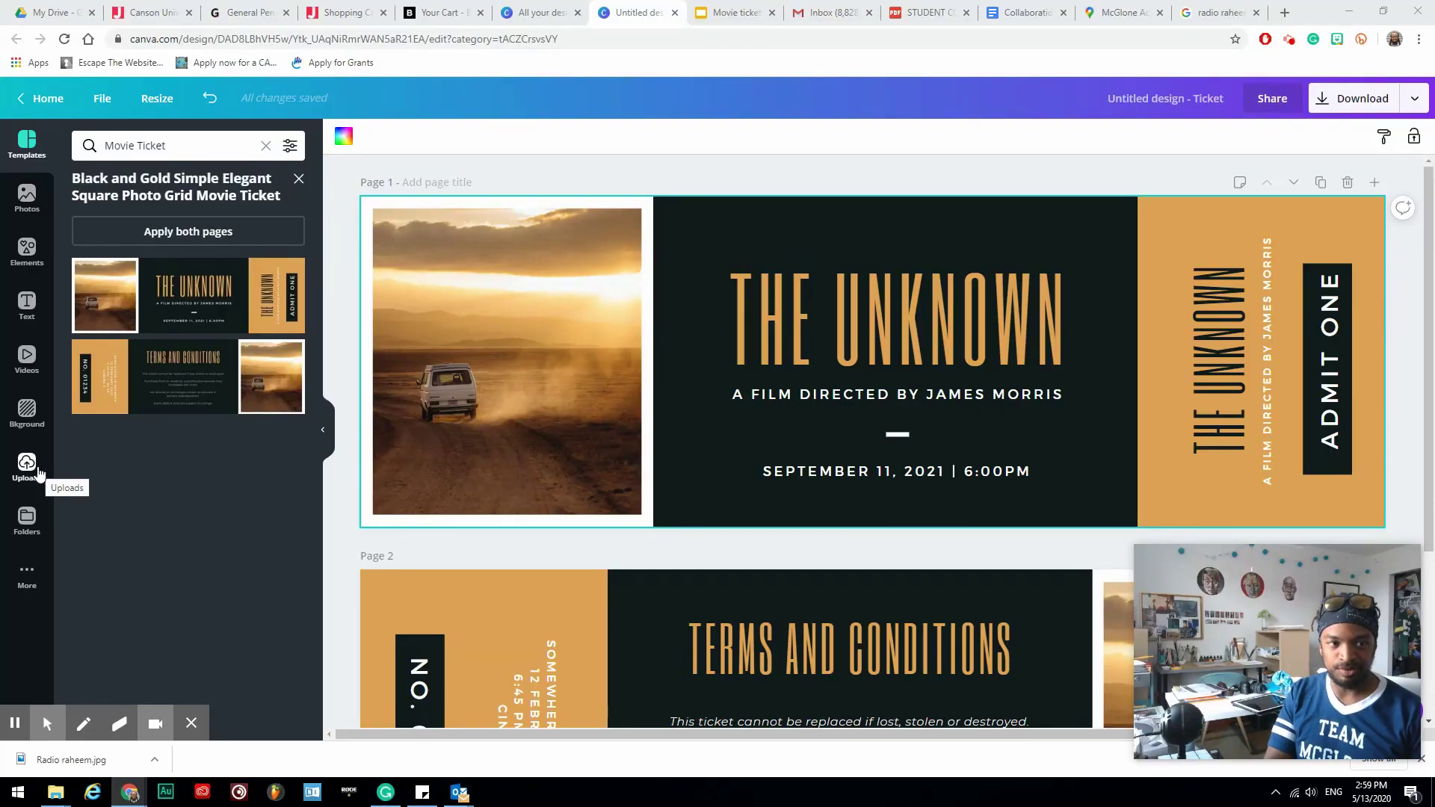
Step: Upload Radio raheem from Pictures and place it in page 1's photo frame
{"action": "left_click", "coordinate": [37, 470]}
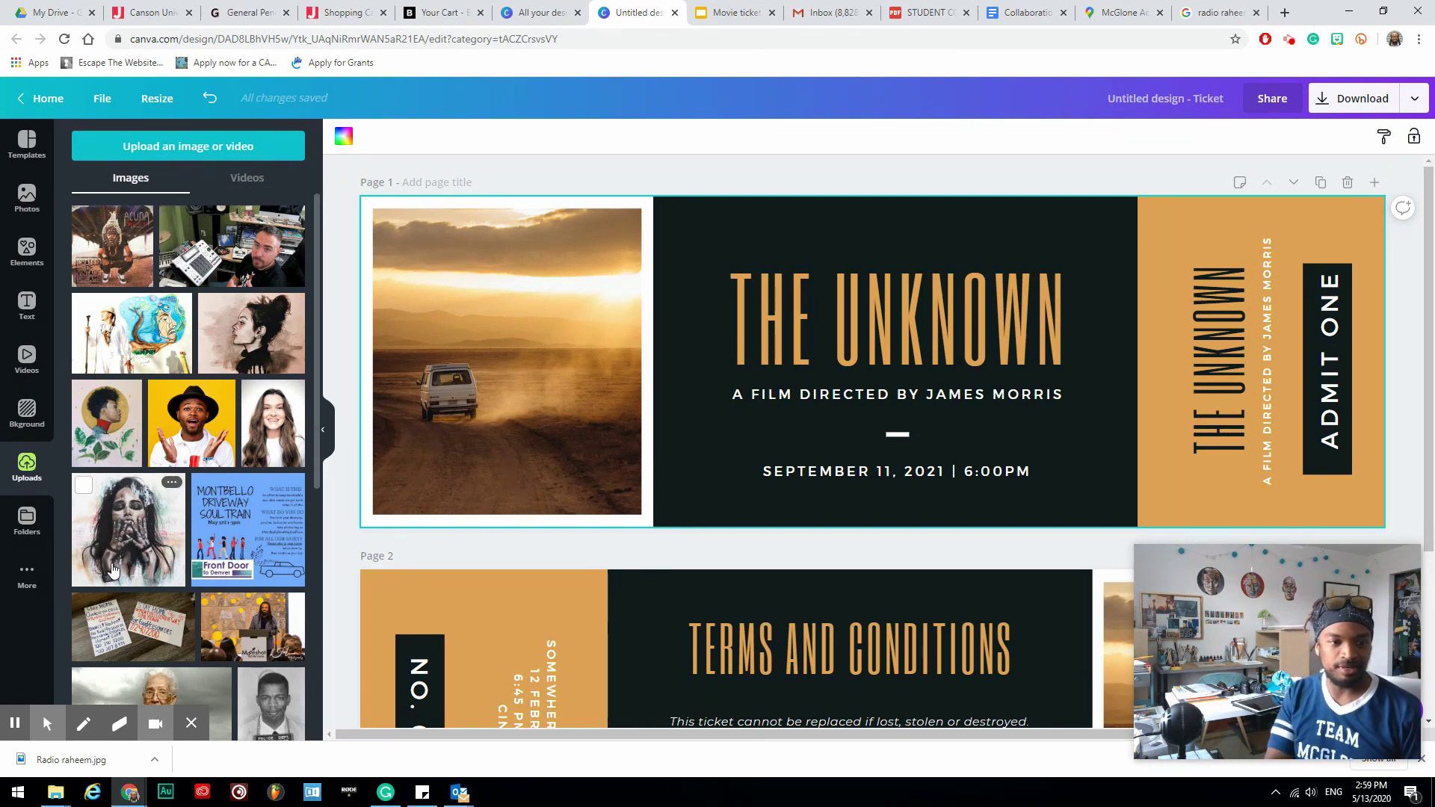
{"action": "left_click", "coordinate": [168, 149]}
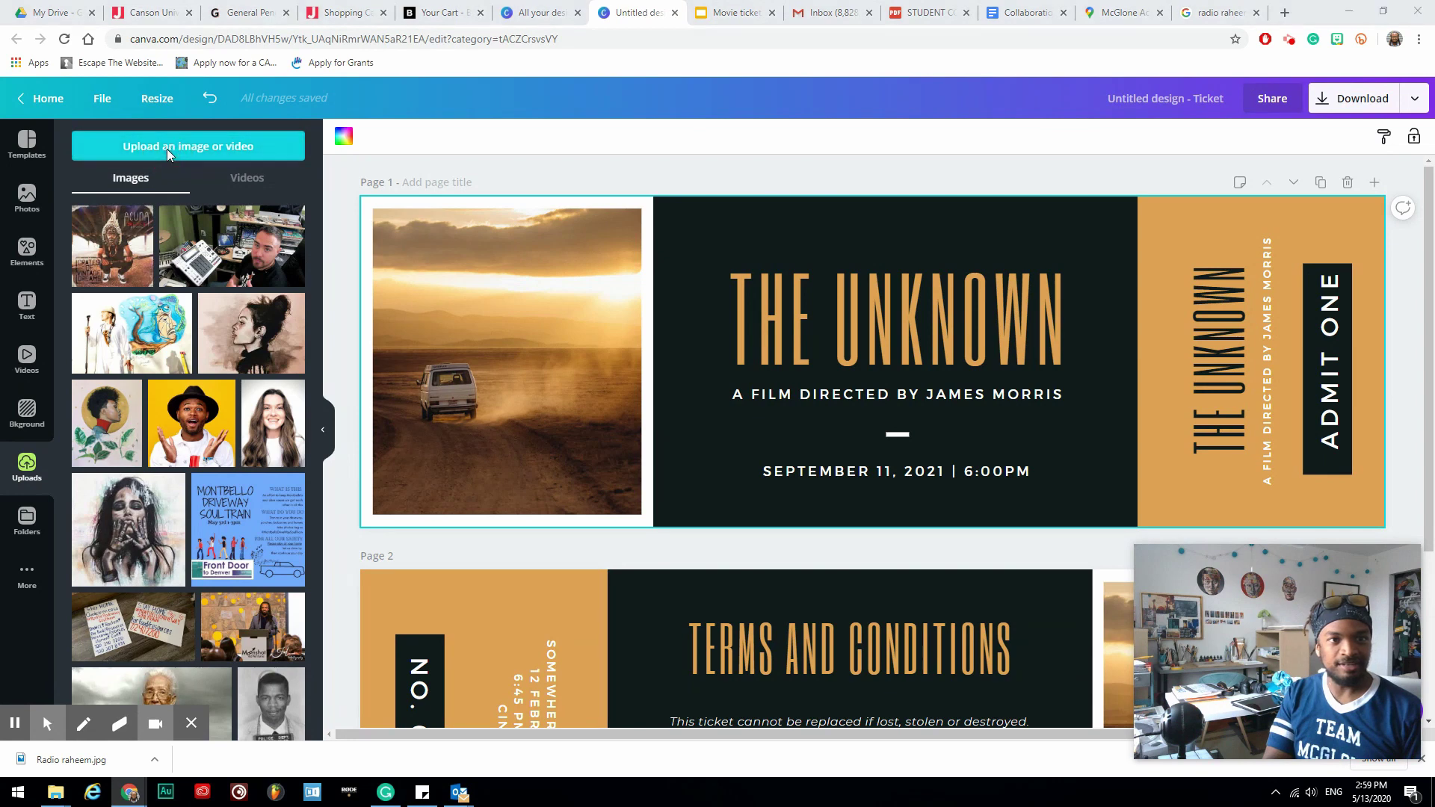
{"action": "left_click", "coordinate": [61, 243]}
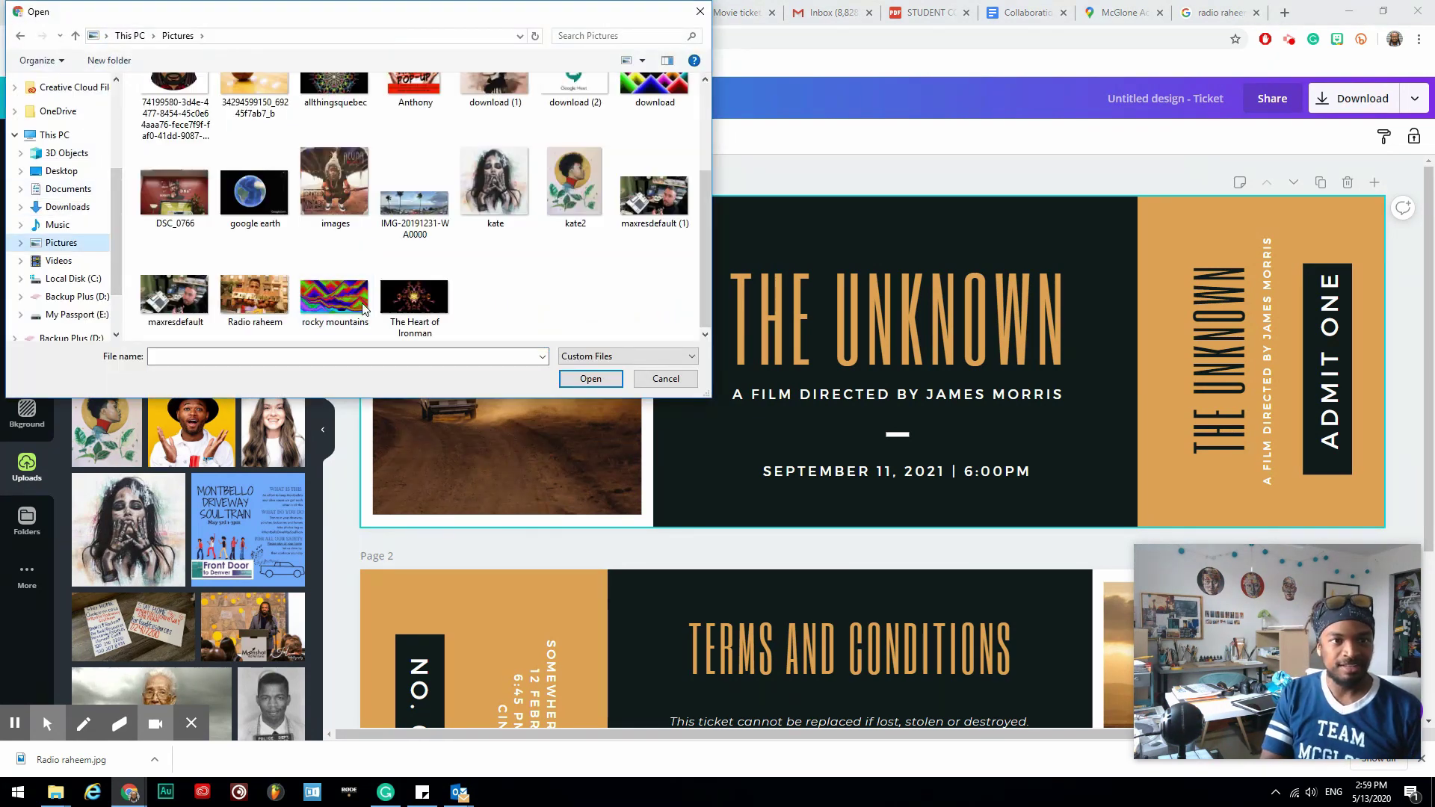
{"action": "double_click", "coordinate": [258, 311]}
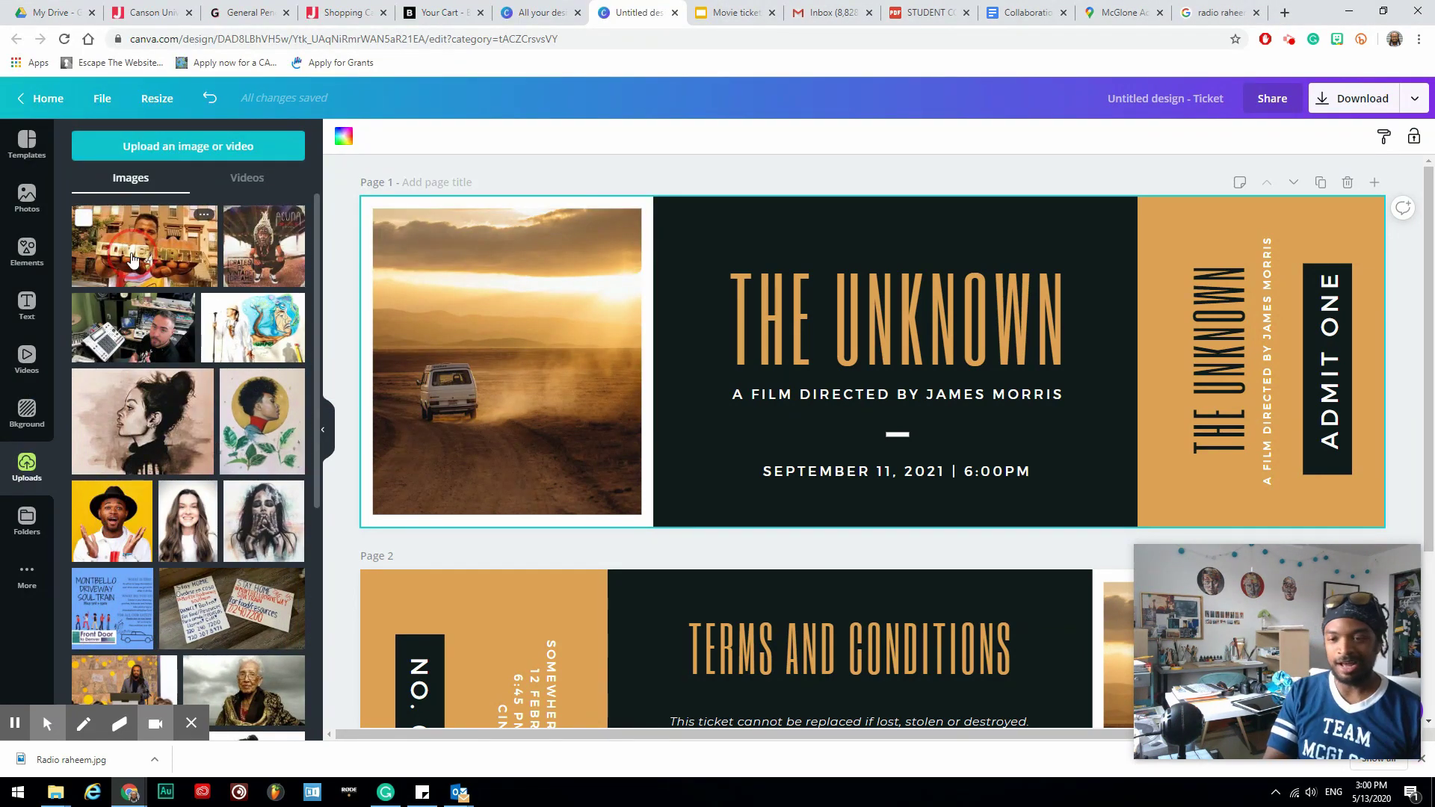
{"action": "left_click_drag", "start_coordinate": [132, 260], "coordinate": [690, 481]}
Step: Move down to page 2 and deselect the Terms and Conditions text box
{"action": "scroll", "coordinate": [689, 480], "scroll_direction": "down", "scroll_amount": 3}
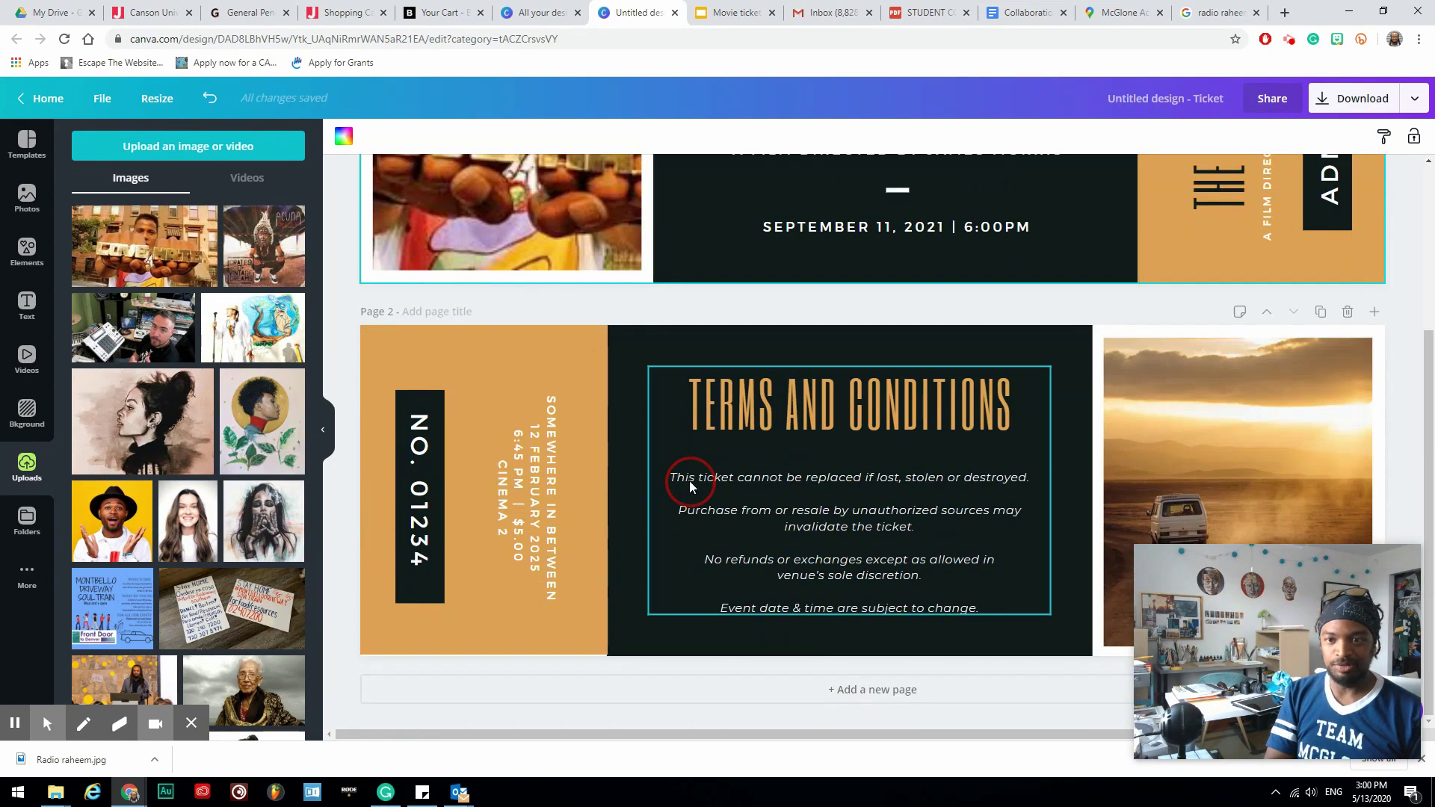
{"action": "scroll", "coordinate": [689, 481], "scroll_direction": "up", "scroll_amount": 3}
{"action": "scroll", "coordinate": [691, 487], "scroll_direction": "down", "scroll_amount": 3}
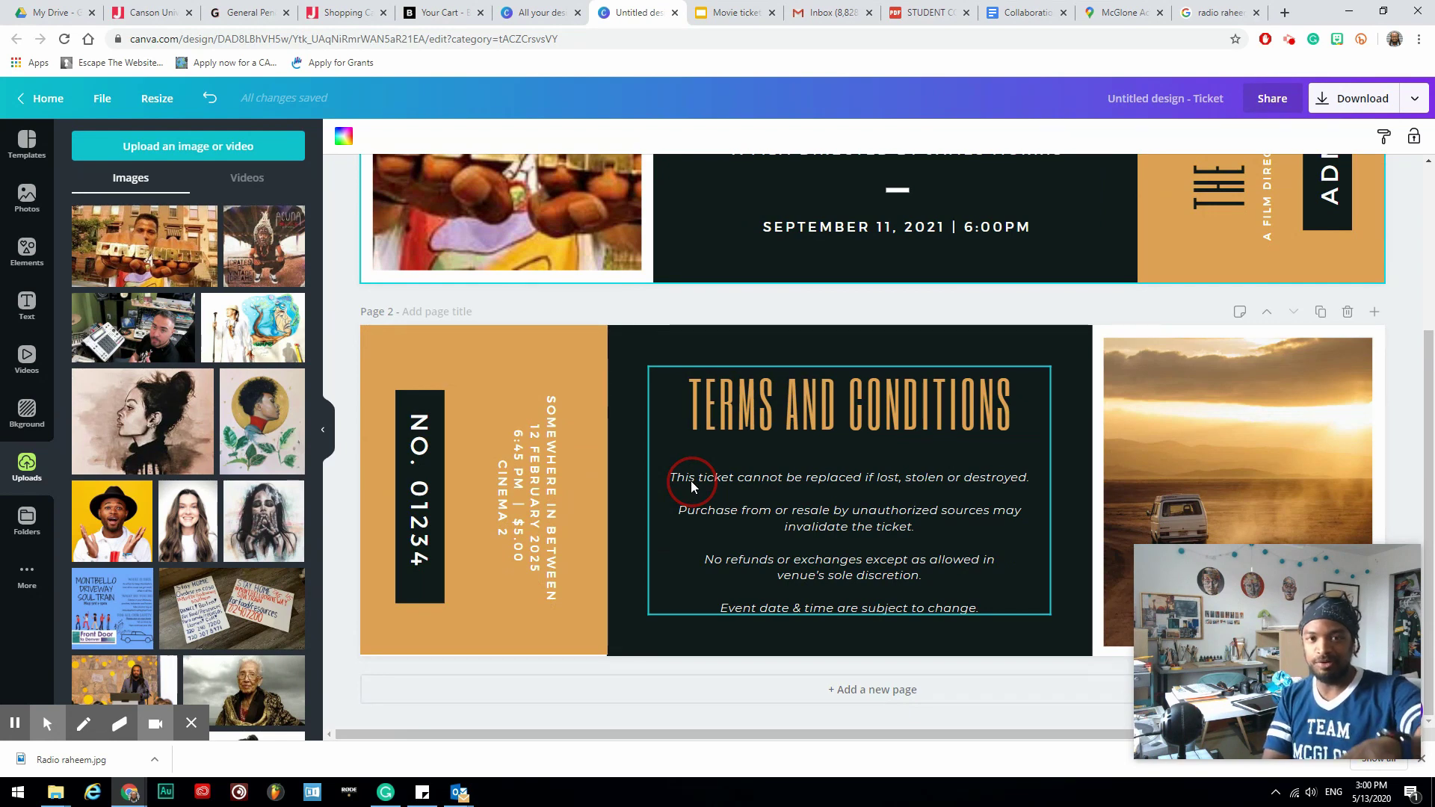
{"action": "key", "text": "Escape"}
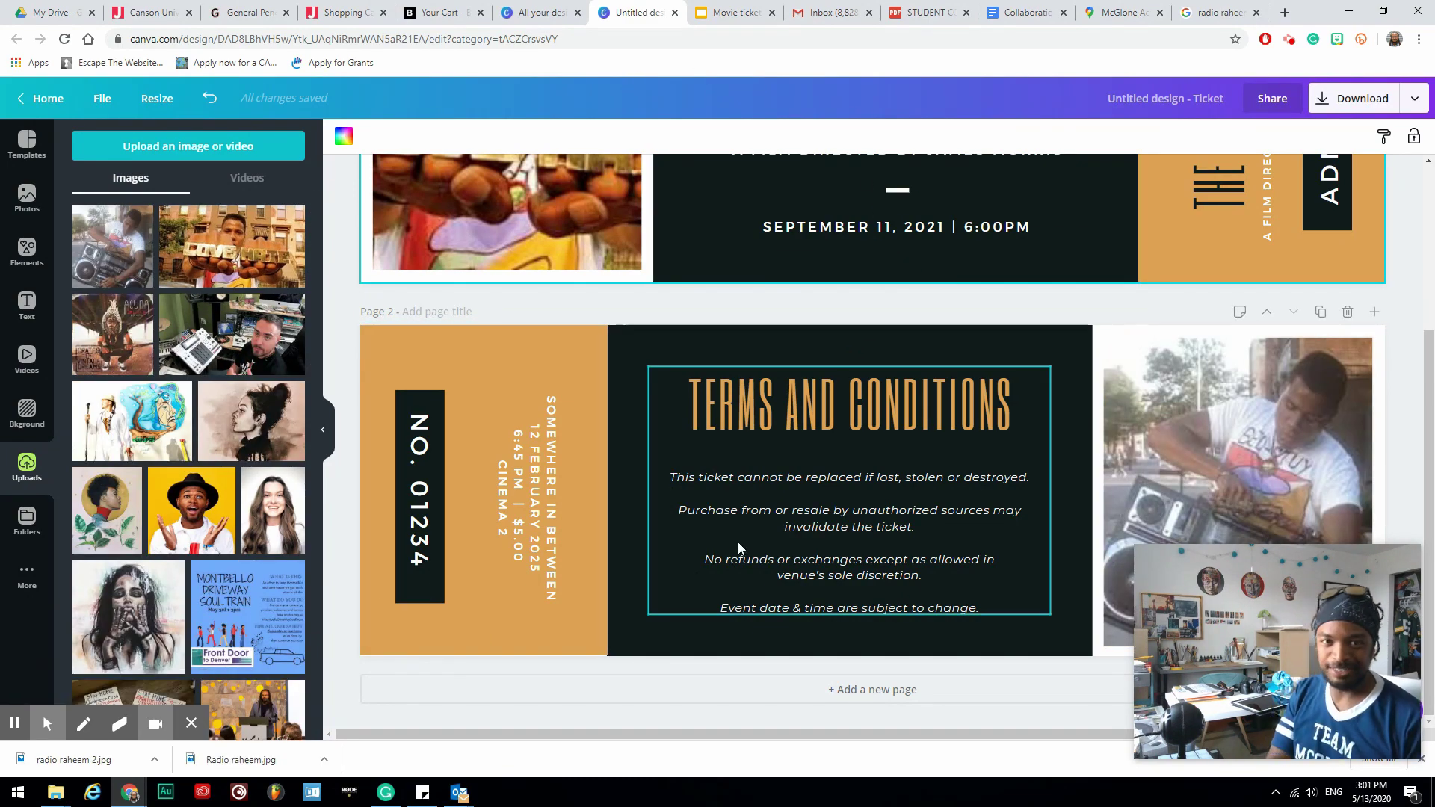
{"action": "scroll", "coordinate": [740, 544], "scroll_direction": "up", "scroll_amount": 3}
{"action": "scroll", "coordinate": [744, 548], "scroll_direction": "down", "scroll_amount": 3}
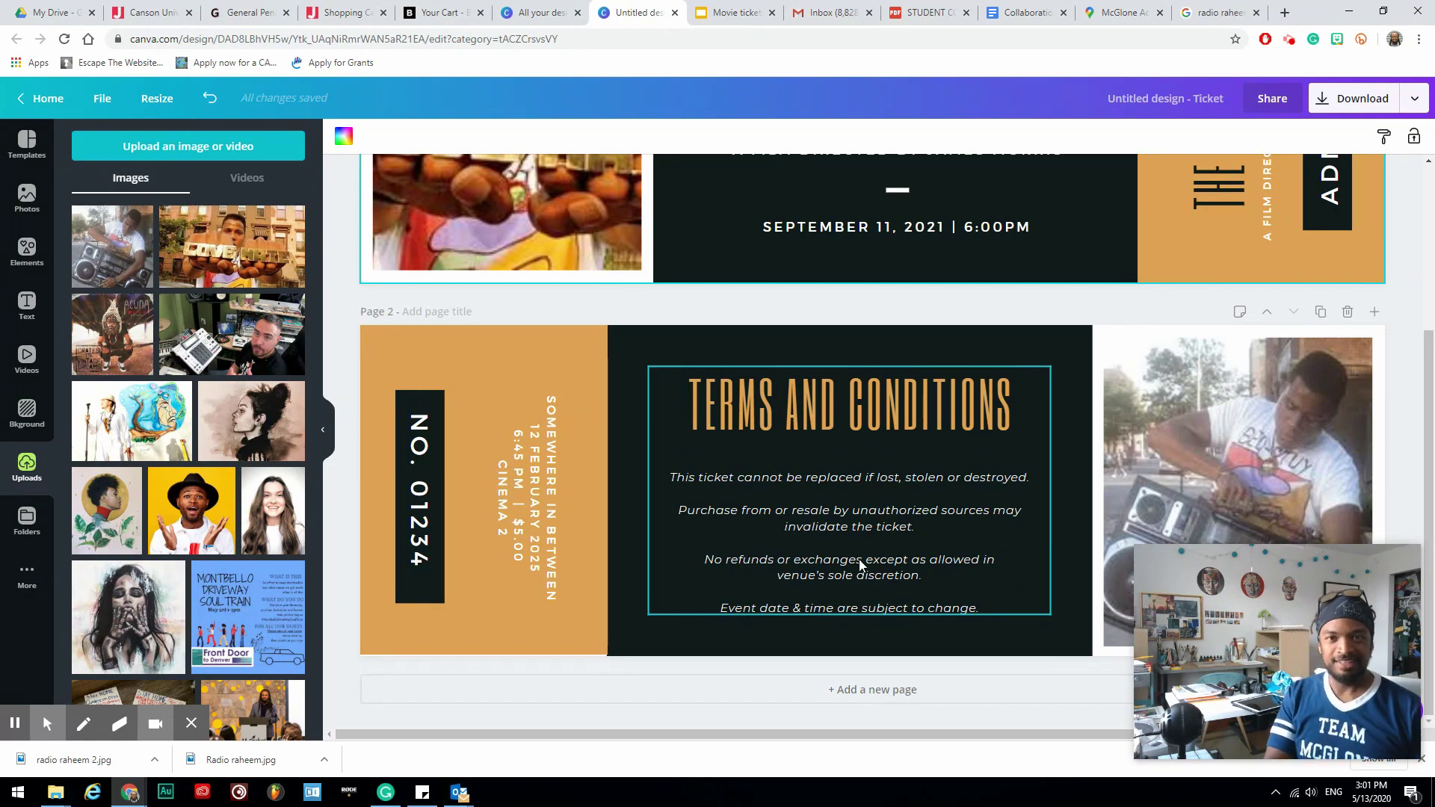
{"action": "scroll", "coordinate": [1011, 533], "scroll_direction": "up", "scroll_amount": 3}
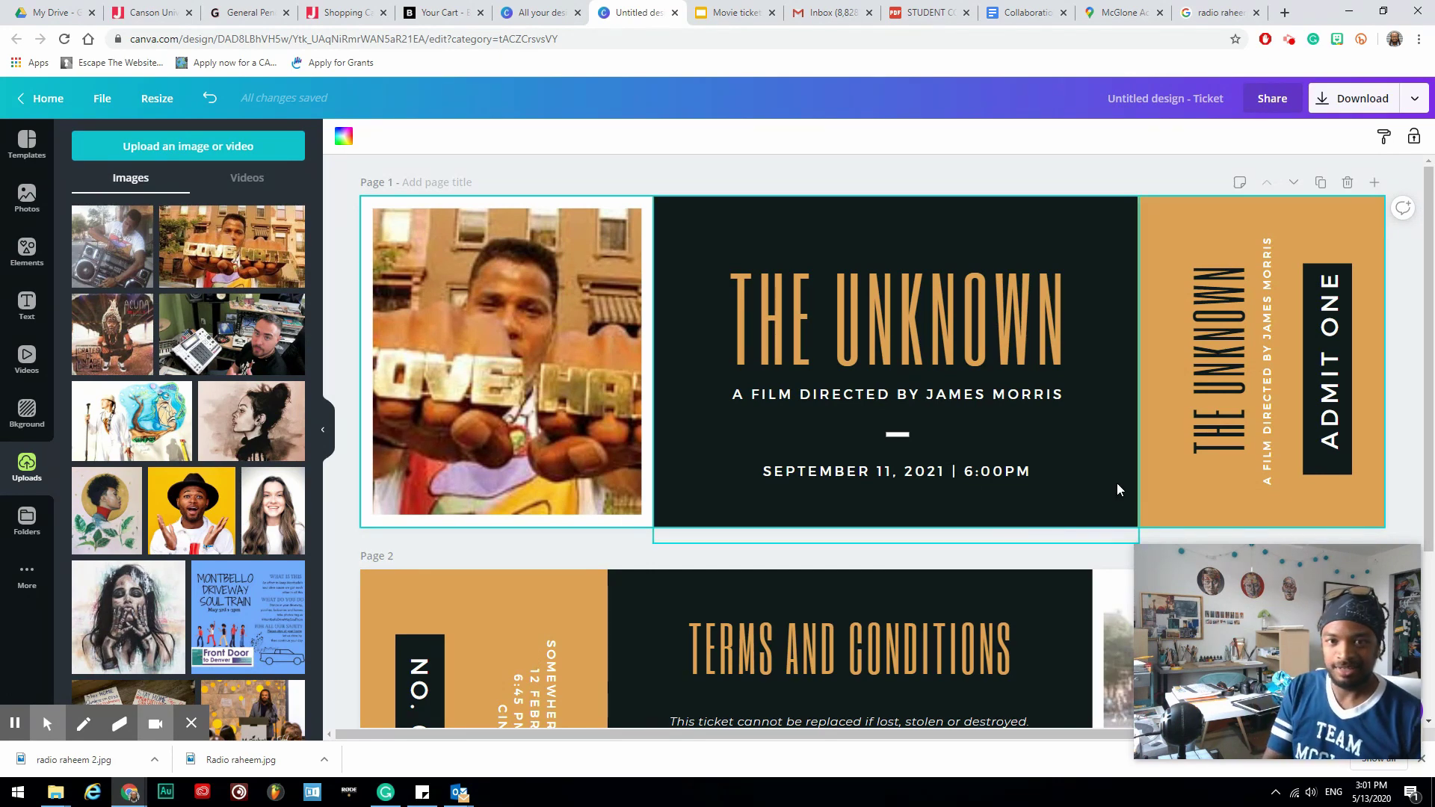
Step: Replace the THE UNKNOWN title with 'DO THE RIGHT THING'
{"action": "double_click", "coordinate": [927, 358]}
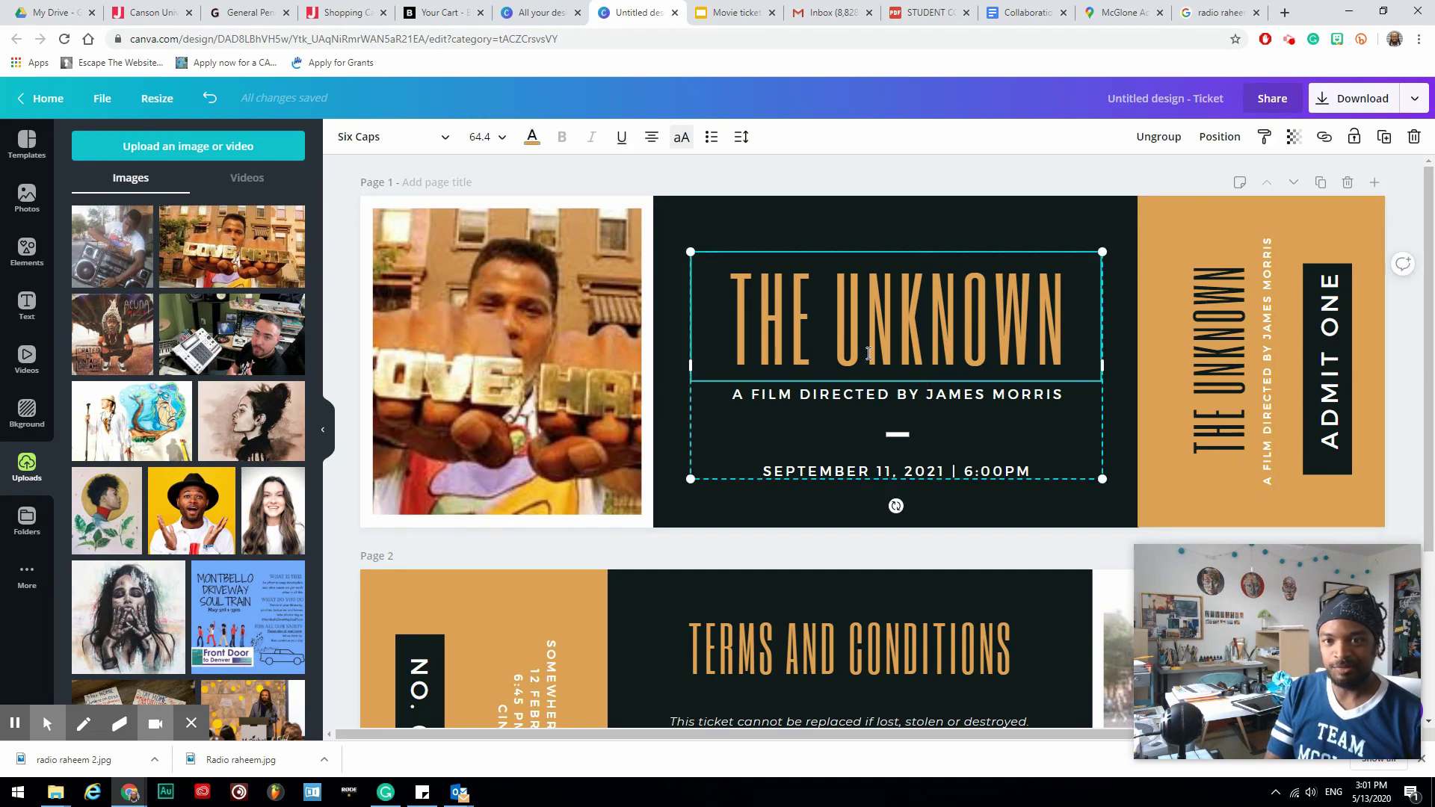
{"action": "left_click", "coordinate": [791, 239]}
{"action": "double_click", "coordinate": [849, 317]}
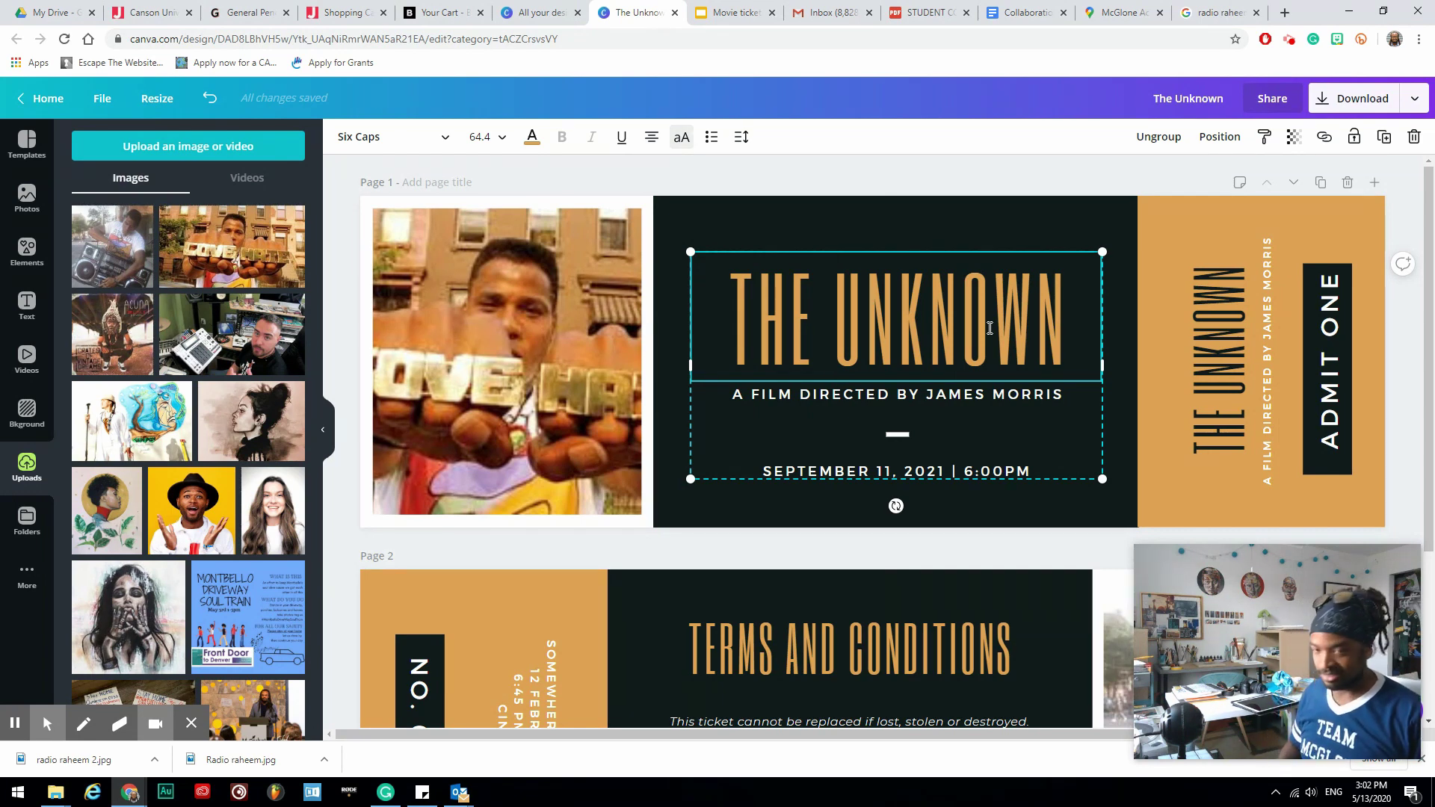
{"action": "key", "text": "Right"}
{"action": "key", "text": "Right"}
{"action": "key", "text": "End"}
{"action": "key", "text": "BackSpace"}
{"action": "key", "text": "BackSpace"}
{"action": "key", "text": "BackSpace"}
{"action": "key", "text": "BackSpace"}
{"action": "key", "text": "BackSpace"}
{"action": "key", "text": "BackSpace"}
{"action": "key", "text": "BackSpace"}
{"action": "key", "text": "BackSpace"}
{"action": "key", "text": "BackSpace"}
{"action": "key", "text": "BackSpace"}
{"action": "key", "text": "BackSpace"}
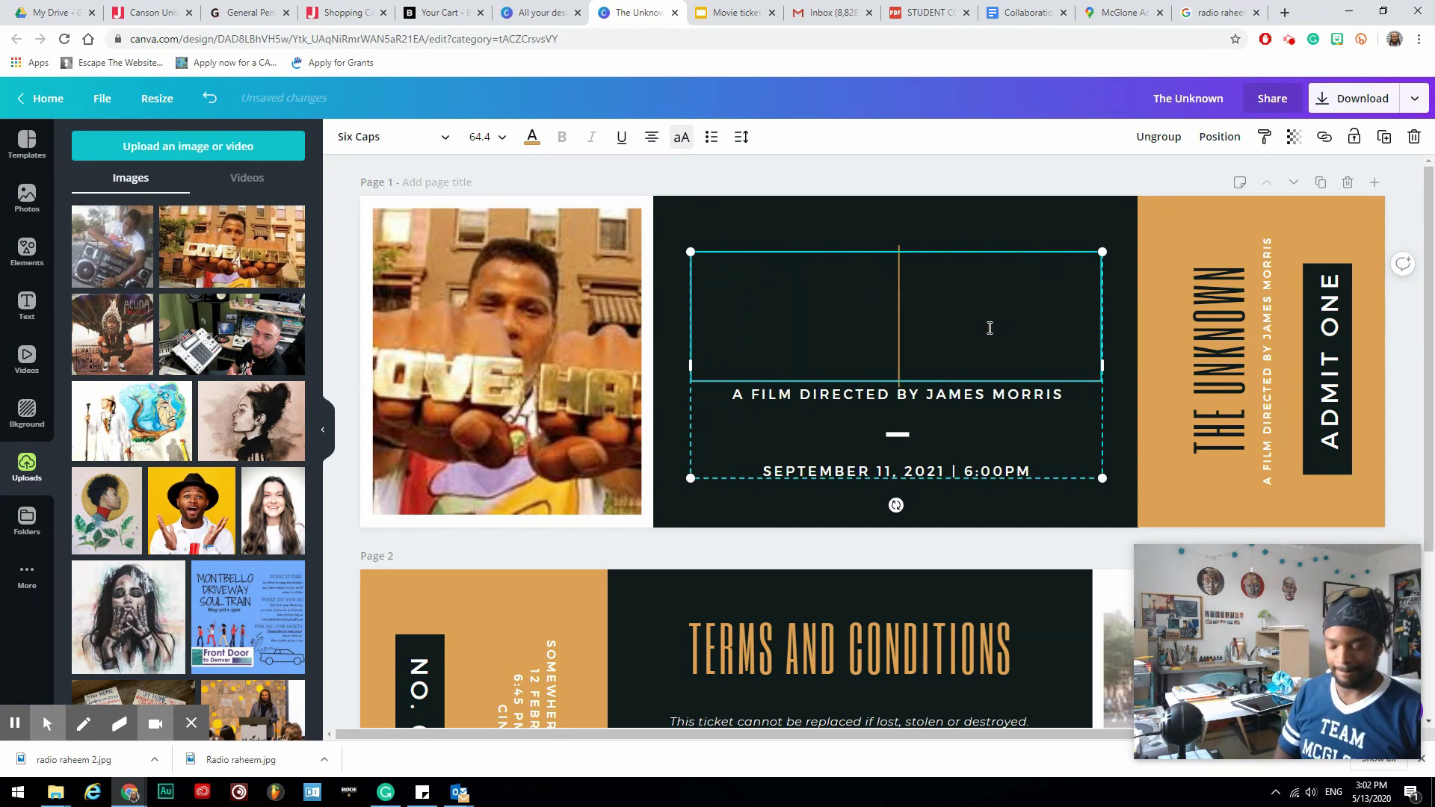
{"action": "type", "text": "DO THE RIGHT THING"}
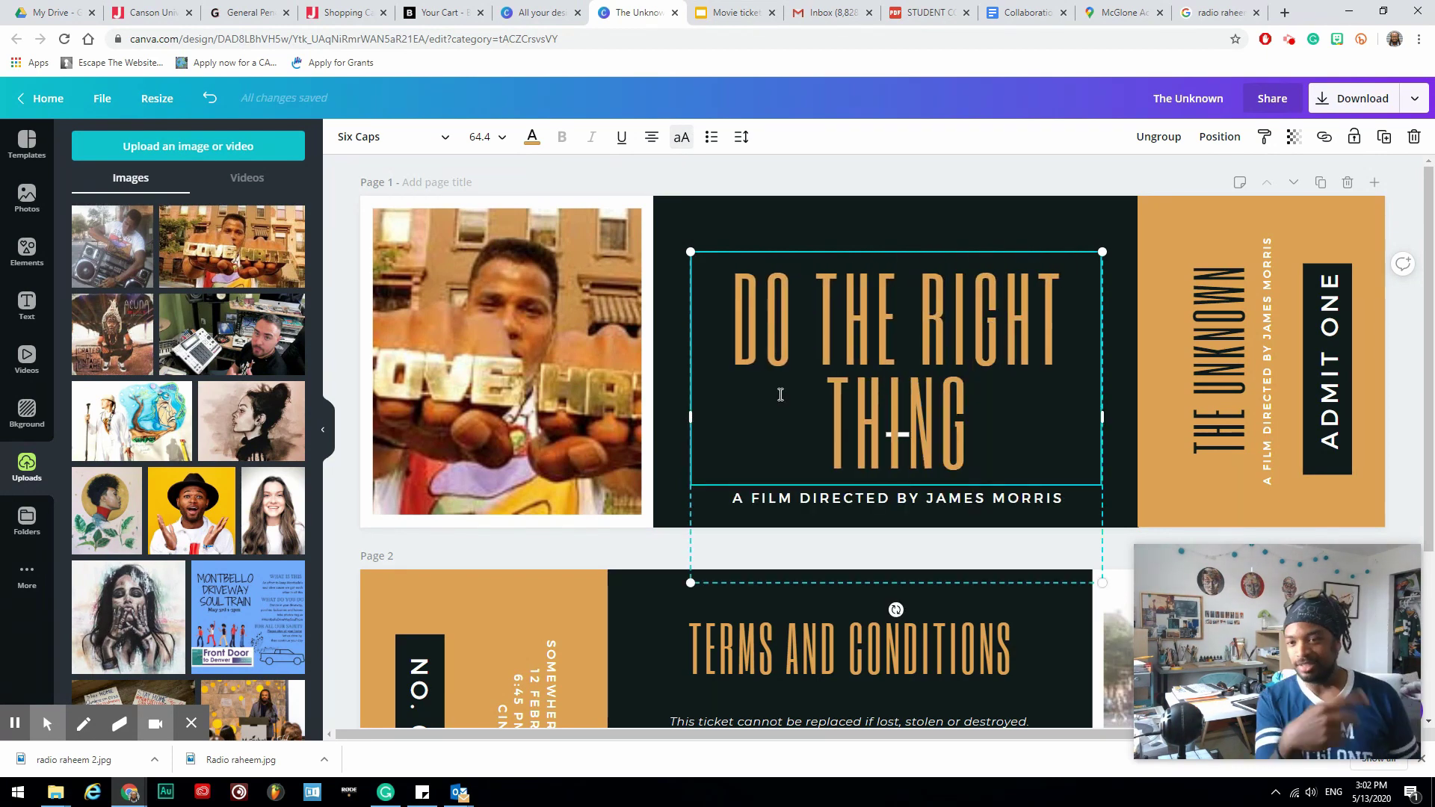
Step: Set the title in Knewave at size 36 and widen its text box
{"action": "left_click_drag", "start_coordinate": [977, 444], "coordinate": [731, 292]}
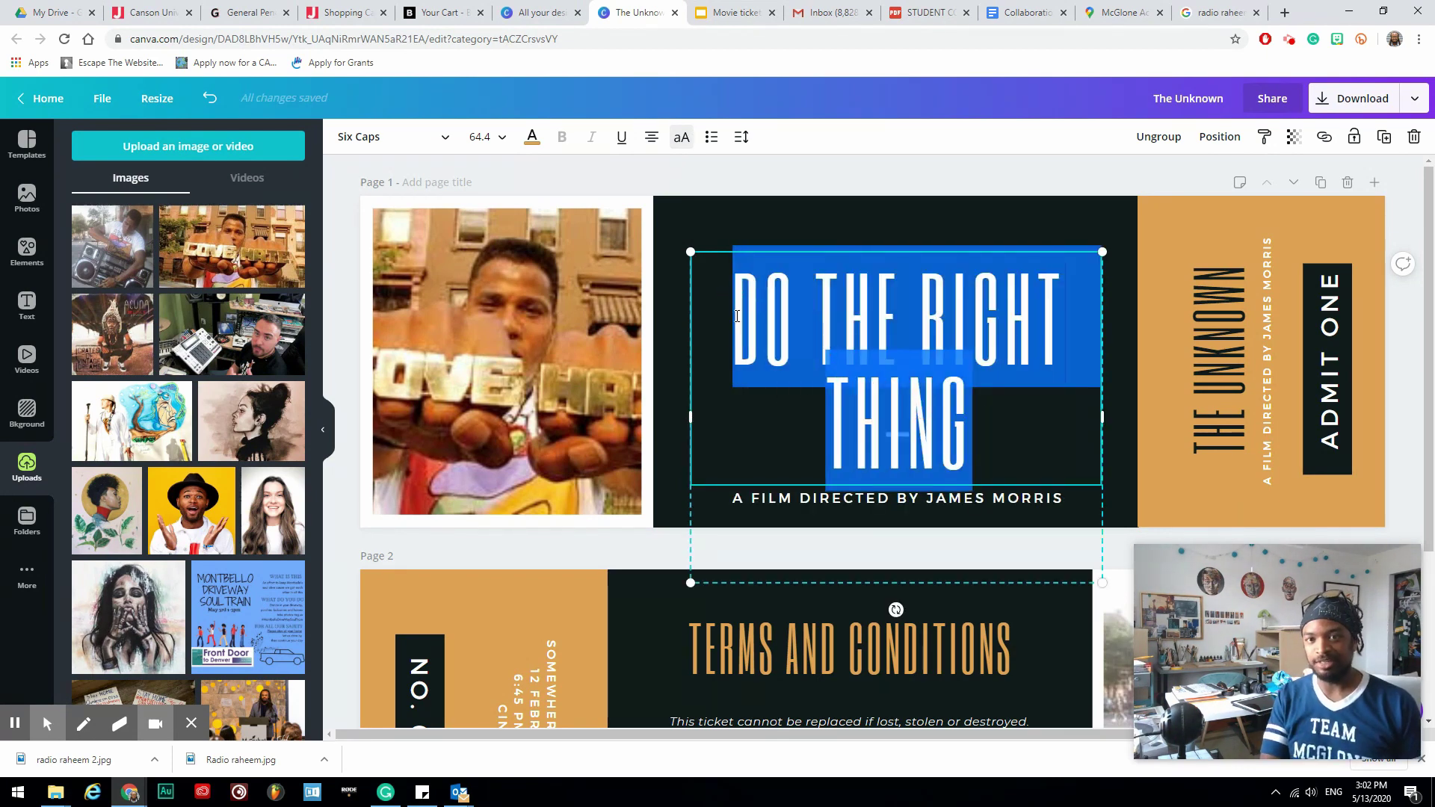
{"action": "left_click", "coordinate": [502, 142]}
{"action": "scroll", "coordinate": [523, 225], "scroll_direction": "down", "scroll_amount": 2}
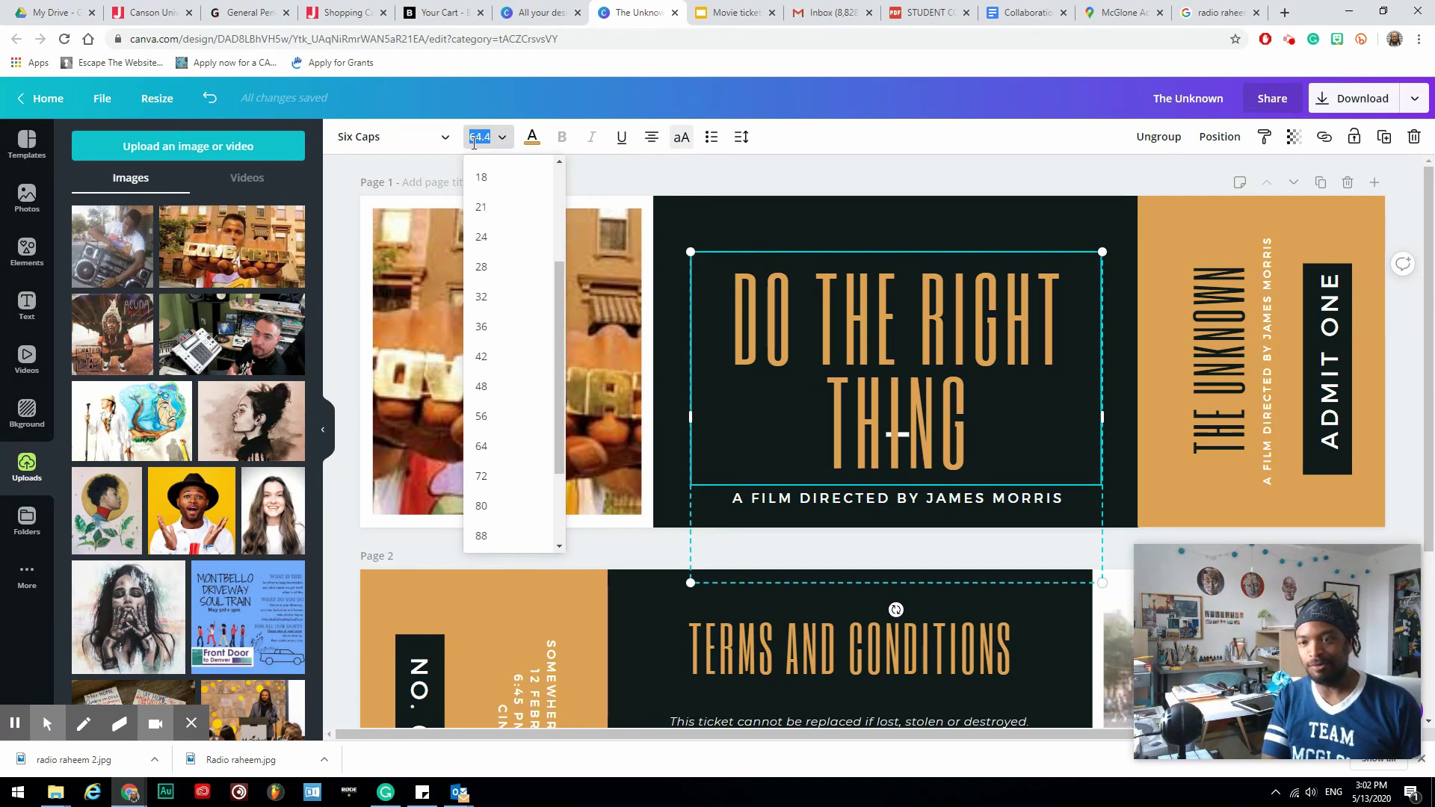
{"action": "left_click", "coordinate": [482, 387]}
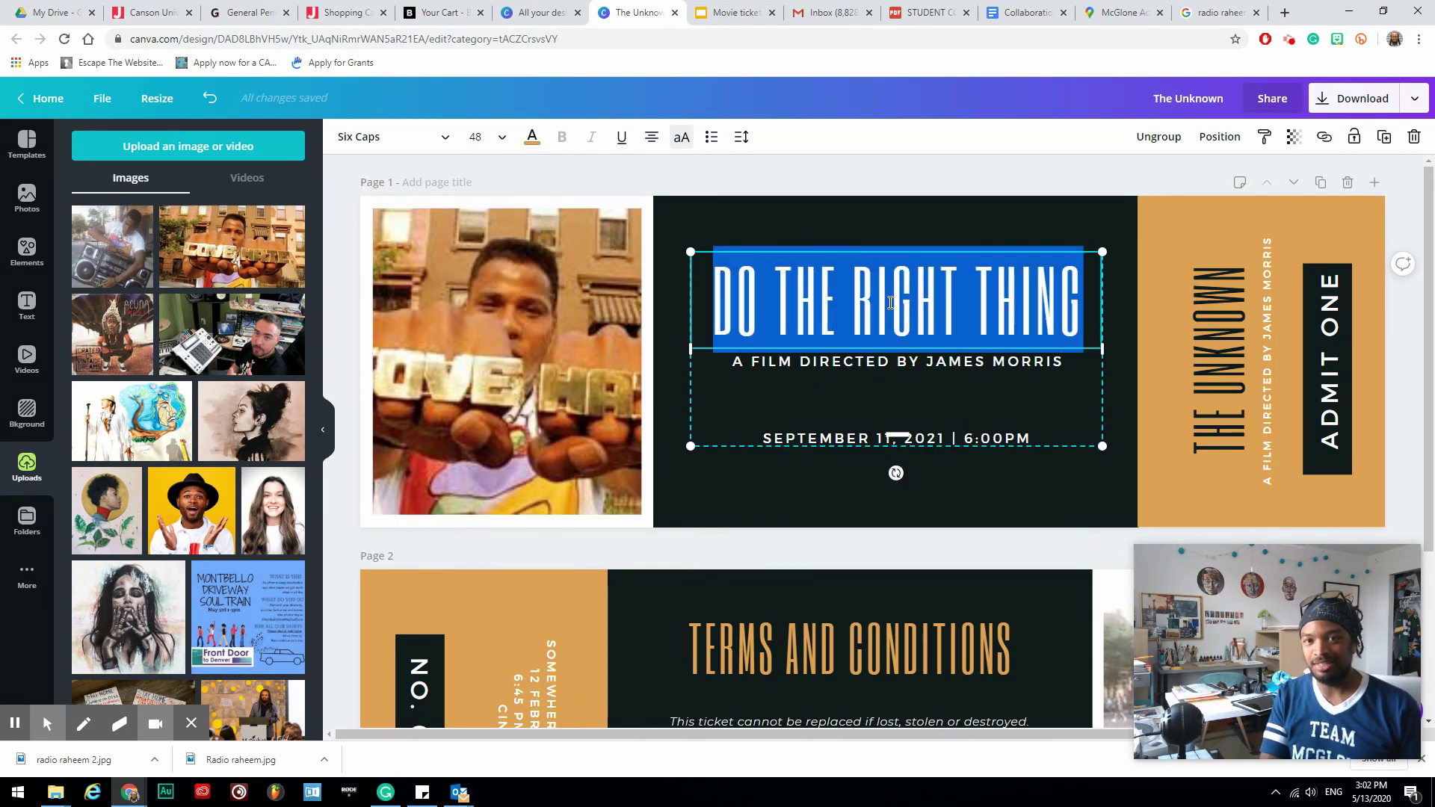
{"action": "left_click", "coordinate": [393, 137]}
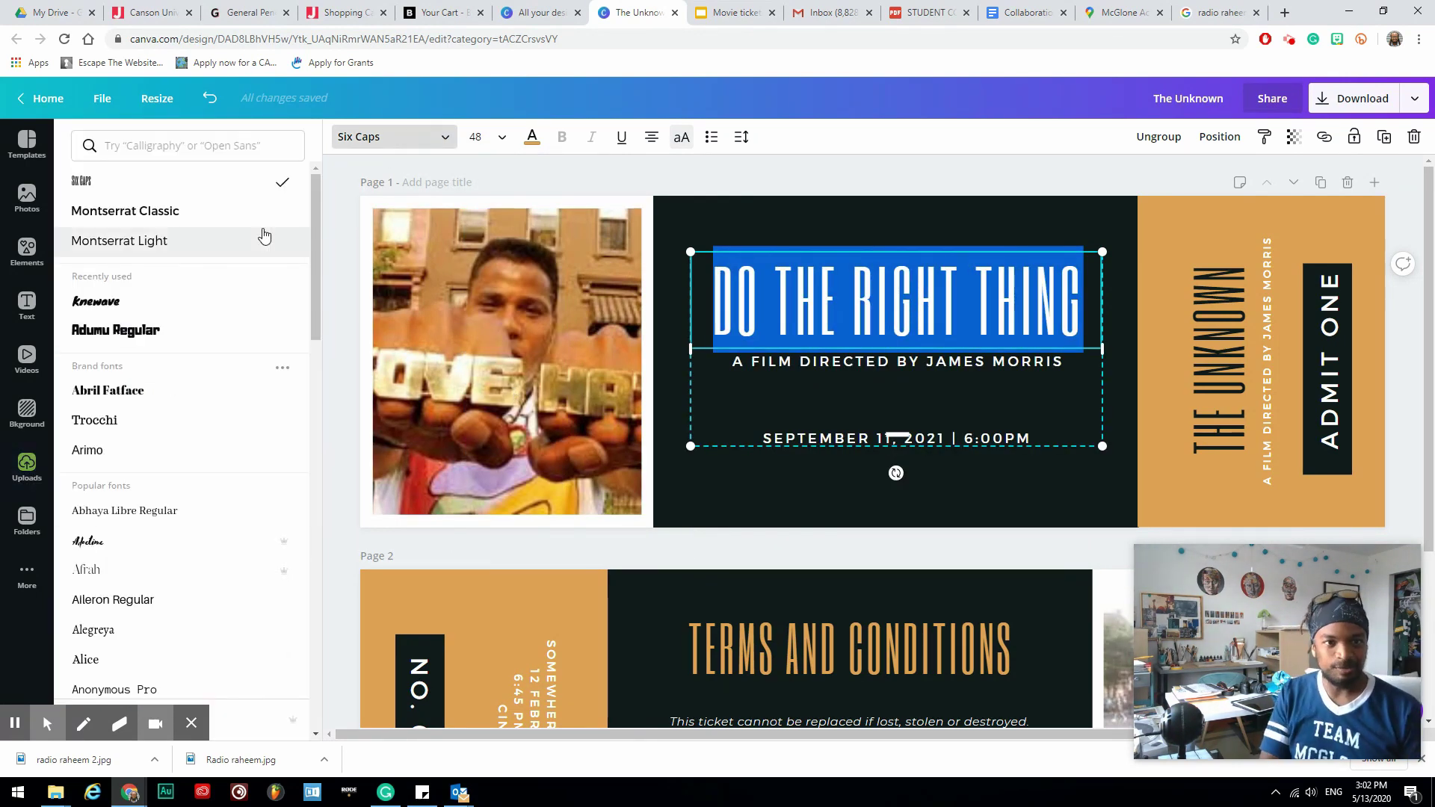
{"action": "left_click_drag", "start_coordinate": [315, 216], "coordinate": [307, 283]}
{"action": "left_click", "coordinate": [247, 301]}
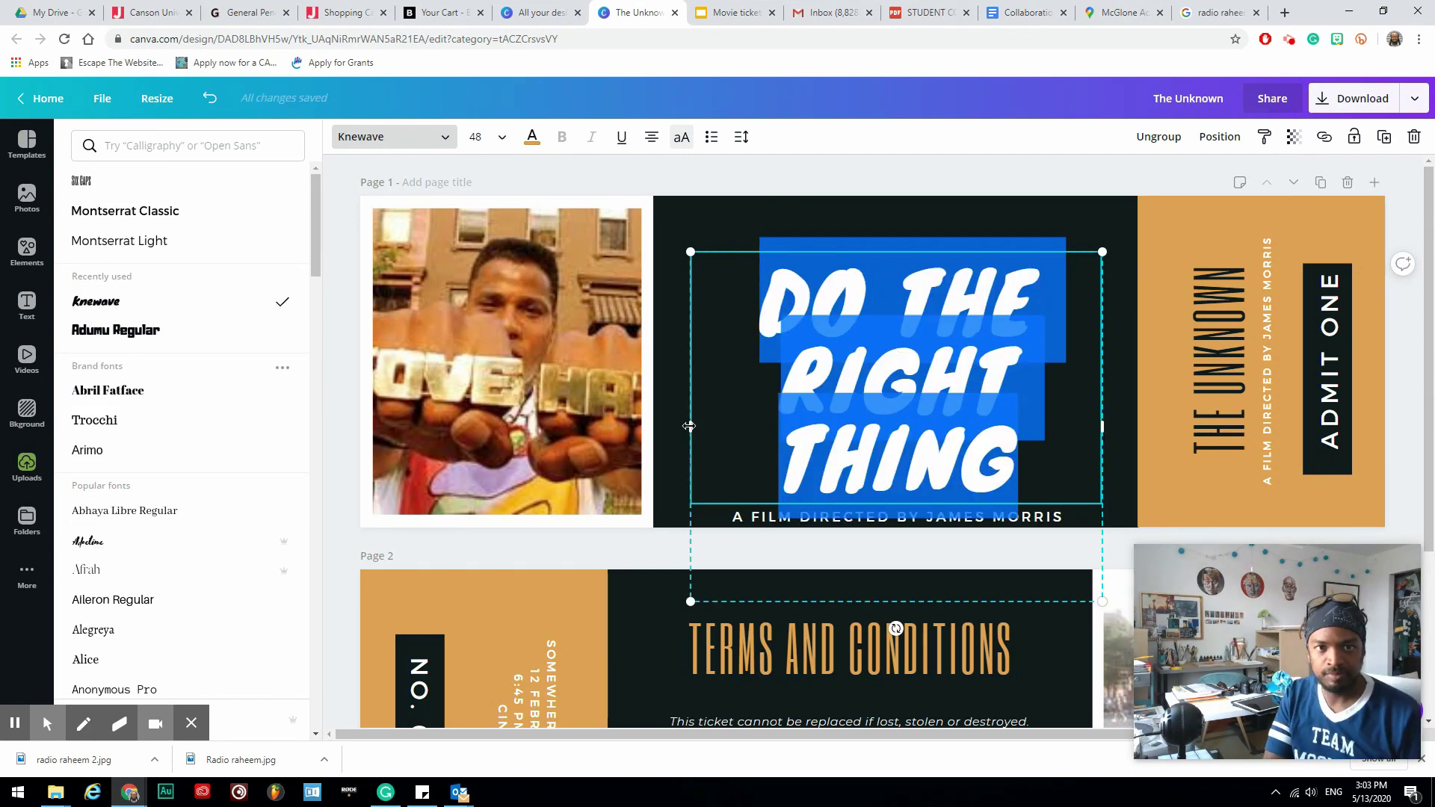
{"action": "left_click_drag", "start_coordinate": [690, 387], "coordinate": [620, 404]}
{"action": "left_click", "coordinate": [501, 137]}
{"action": "left_click", "coordinate": [481, 292]}
{"action": "left_click", "coordinate": [1092, 261]}
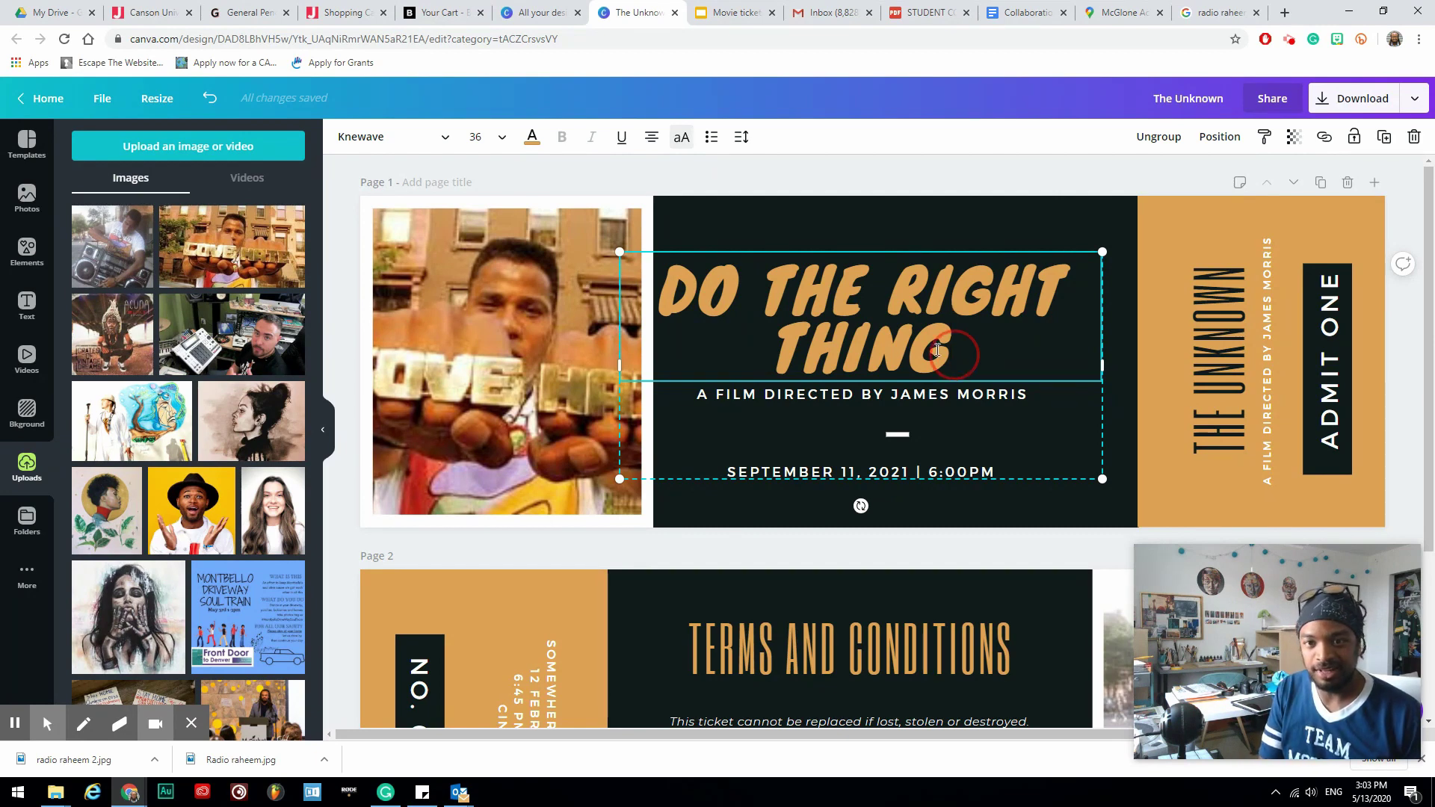
Step: Colour the title red and centre it on the dark panel
{"action": "left_click_drag", "start_coordinate": [966, 357], "coordinate": [669, 289]}
{"action": "left_click", "coordinate": [532, 137]}
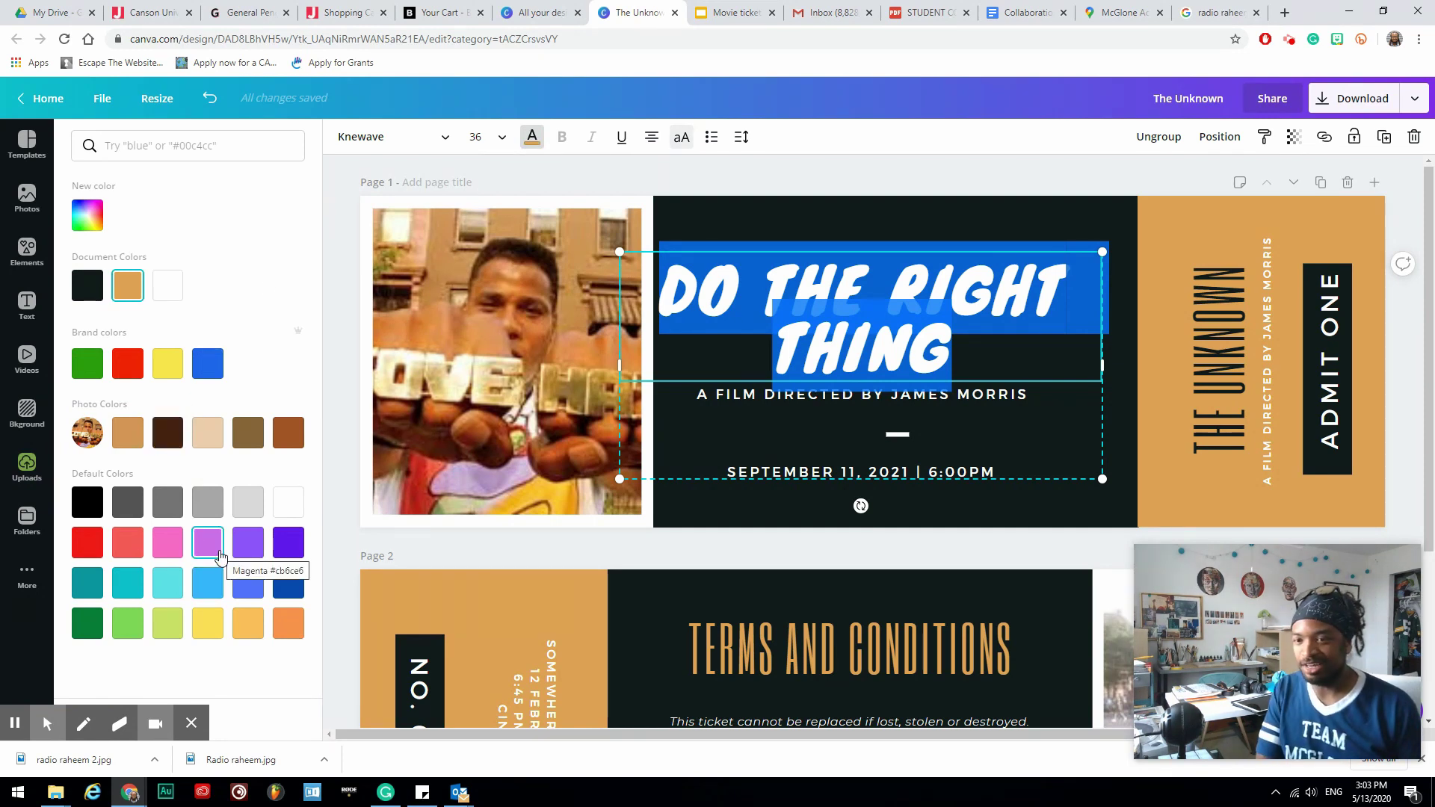
{"action": "left_click", "coordinate": [128, 364]}
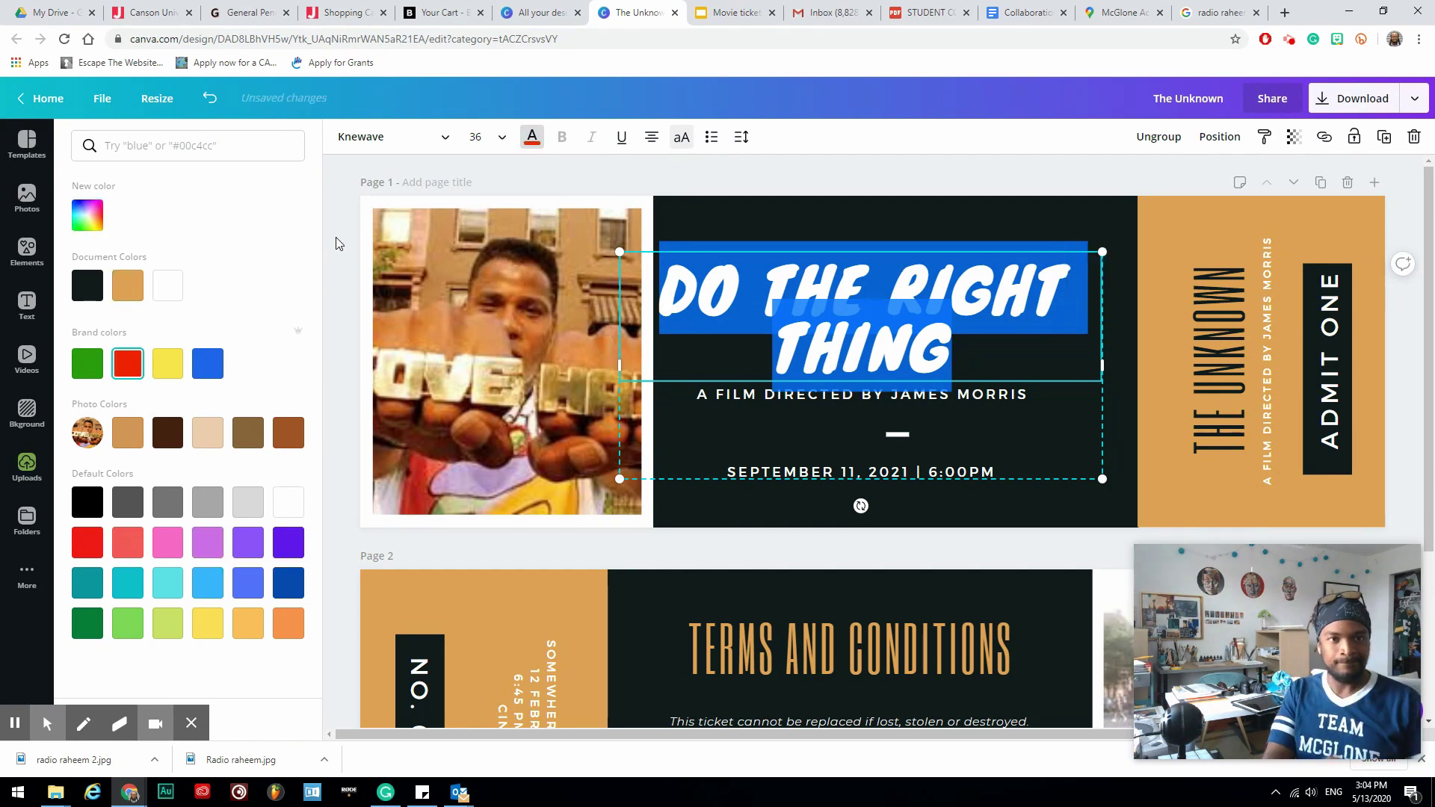
{"action": "left_click", "coordinate": [809, 226]}
{"action": "left_click_drag", "start_coordinate": [809, 226], "coordinate": [842, 221]}
{"action": "left_click", "coordinate": [800, 223]}
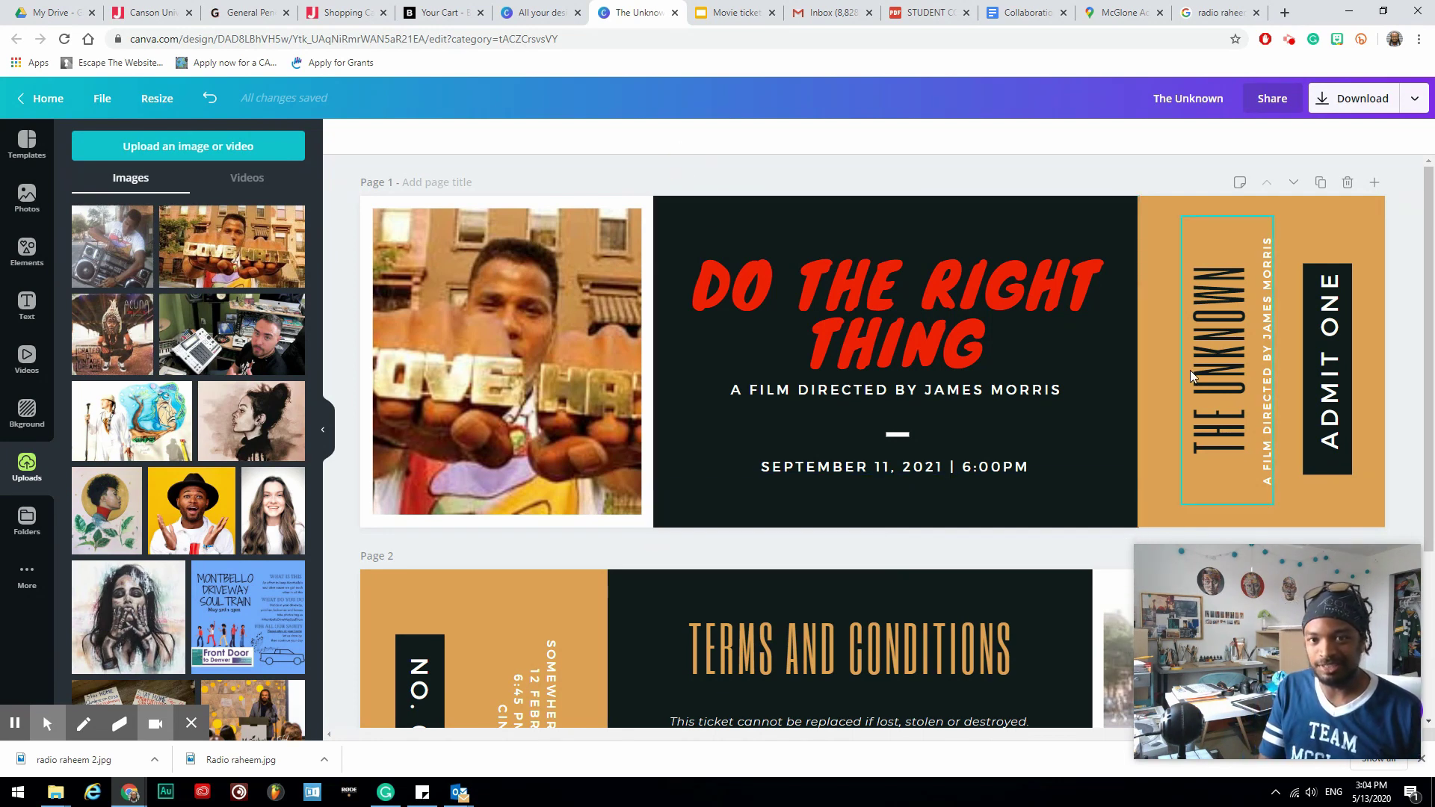
{"action": "left_click", "coordinate": [734, 224]}
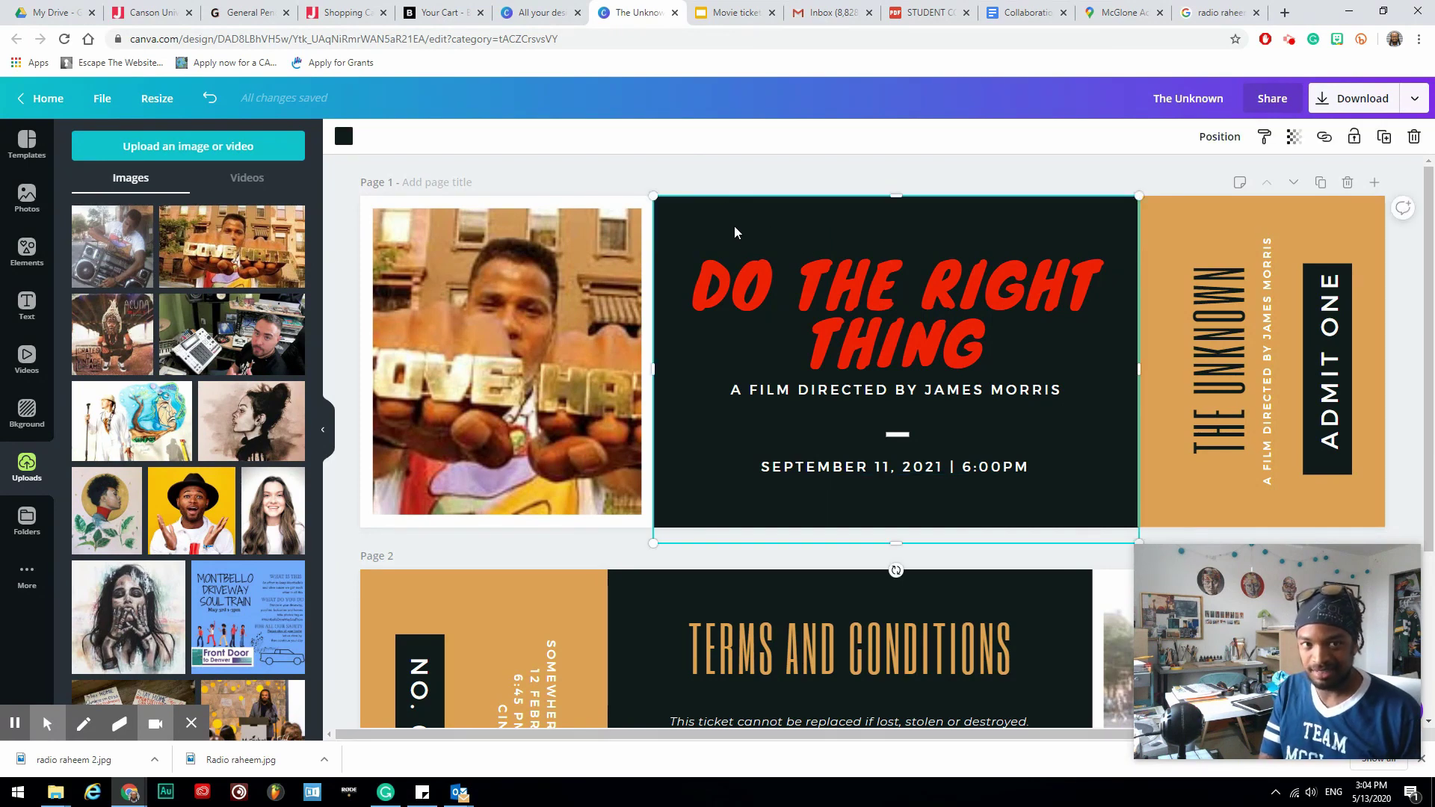
Step: Change the title panel's colour to light blue
{"action": "left_click", "coordinate": [343, 136]}
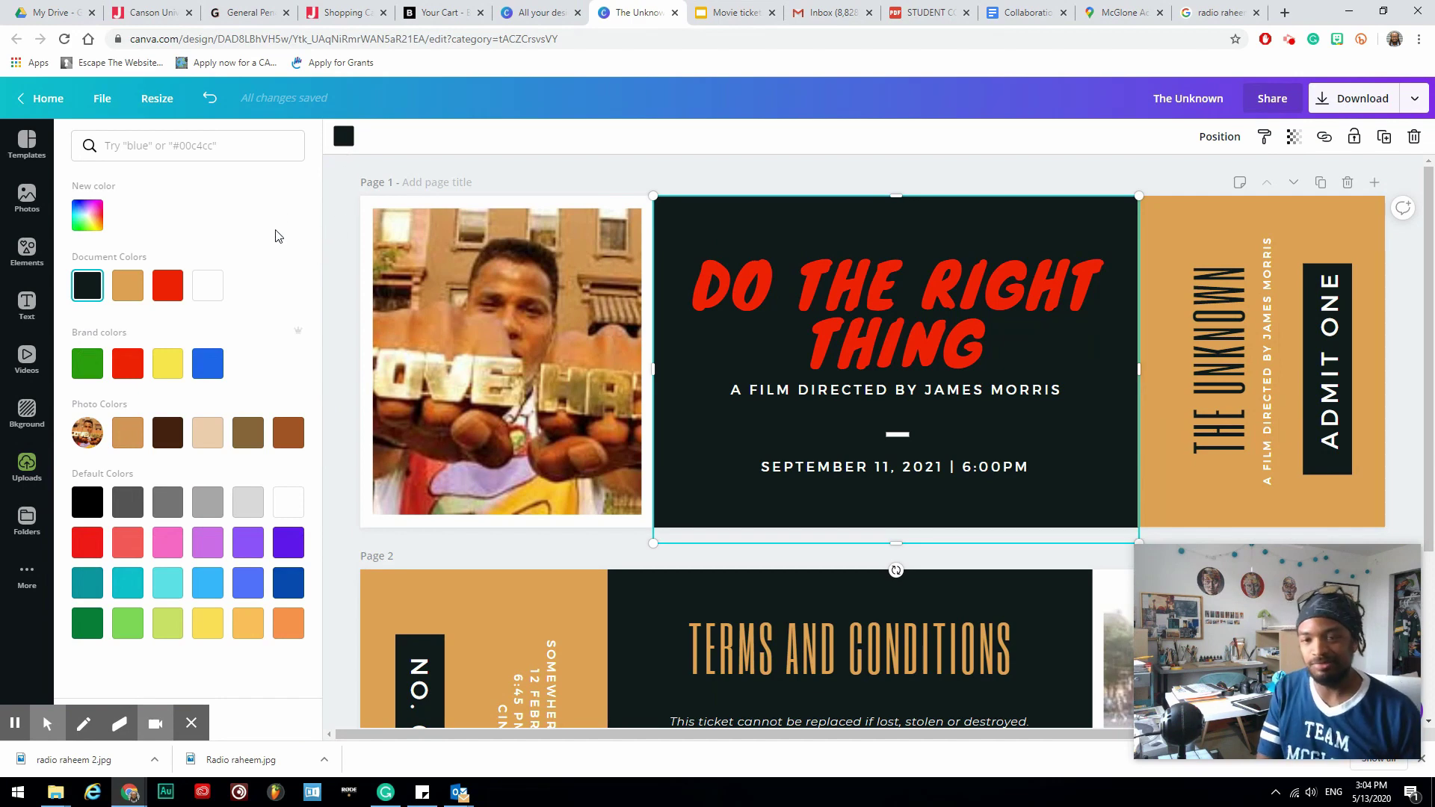
{"action": "left_click", "coordinate": [166, 366]}
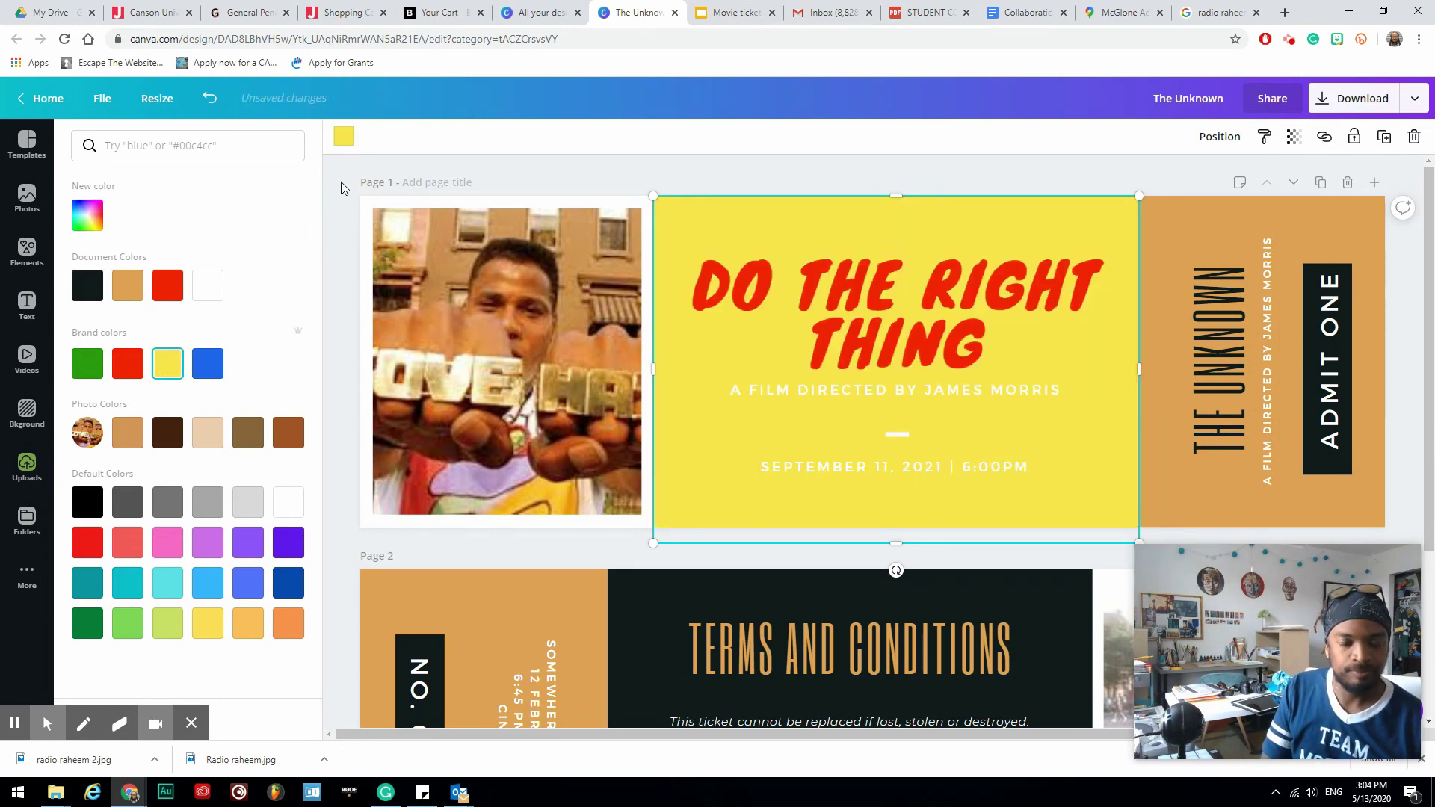
{"action": "left_click", "coordinate": [343, 136]}
{"action": "left_click", "coordinate": [343, 137]}
{"action": "left_click", "coordinate": [208, 366]}
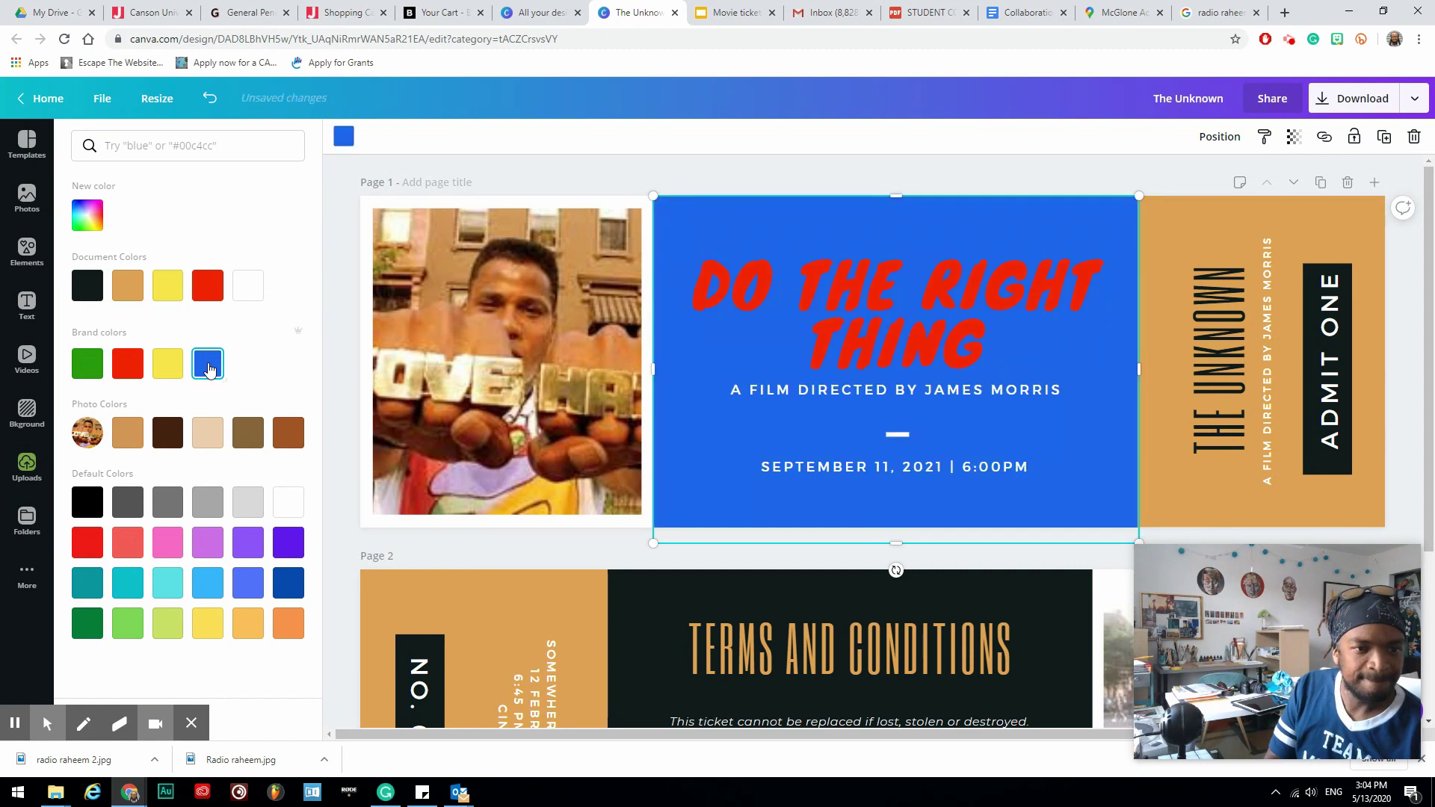
{"action": "left_click", "coordinate": [215, 590]}
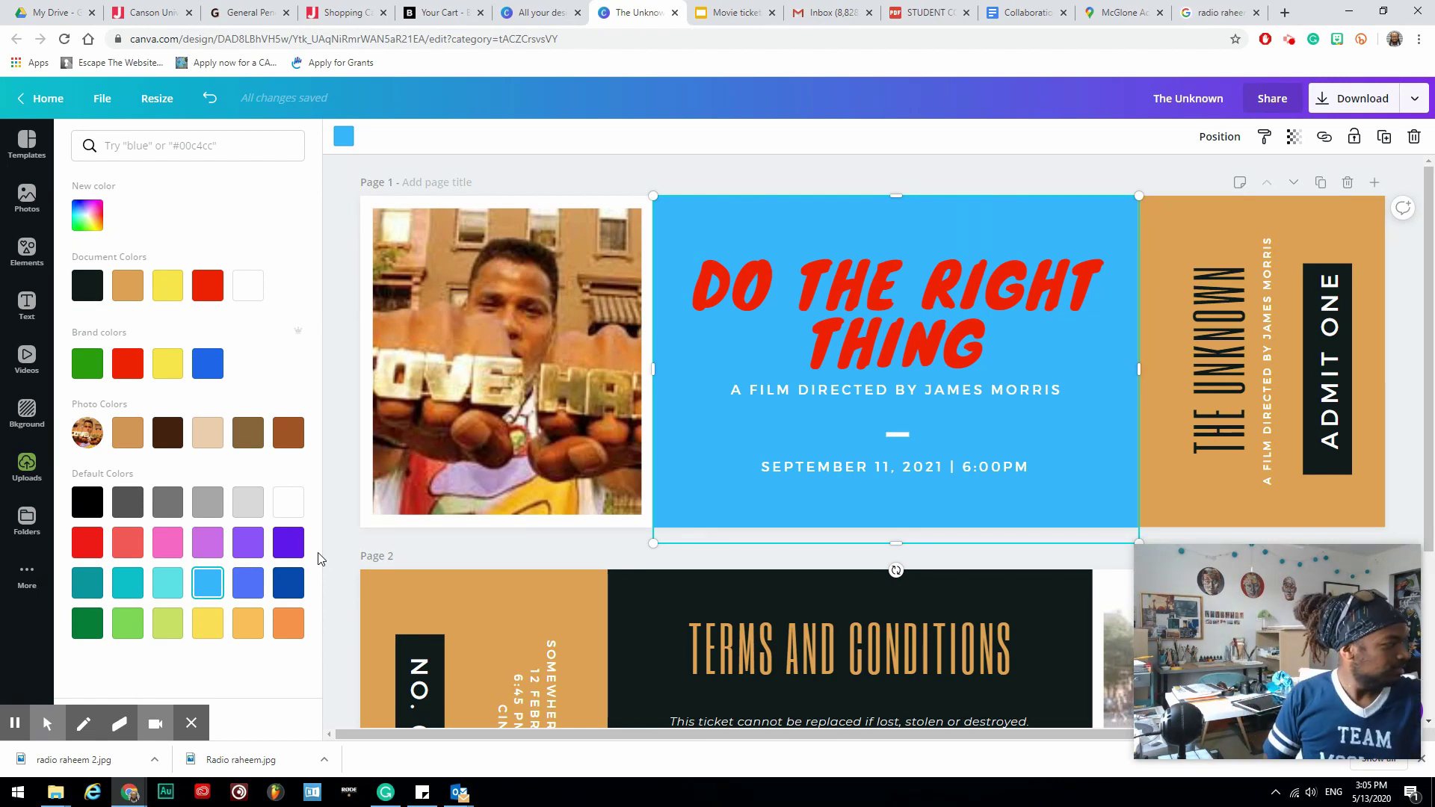
Step: Make the title lettering yellow and the right-hand strip red
{"action": "left_click", "coordinate": [885, 330]}
{"action": "left_click", "coordinate": [533, 137]}
{"action": "left_click", "coordinate": [168, 363]}
{"action": "key", "text": "Tab"}
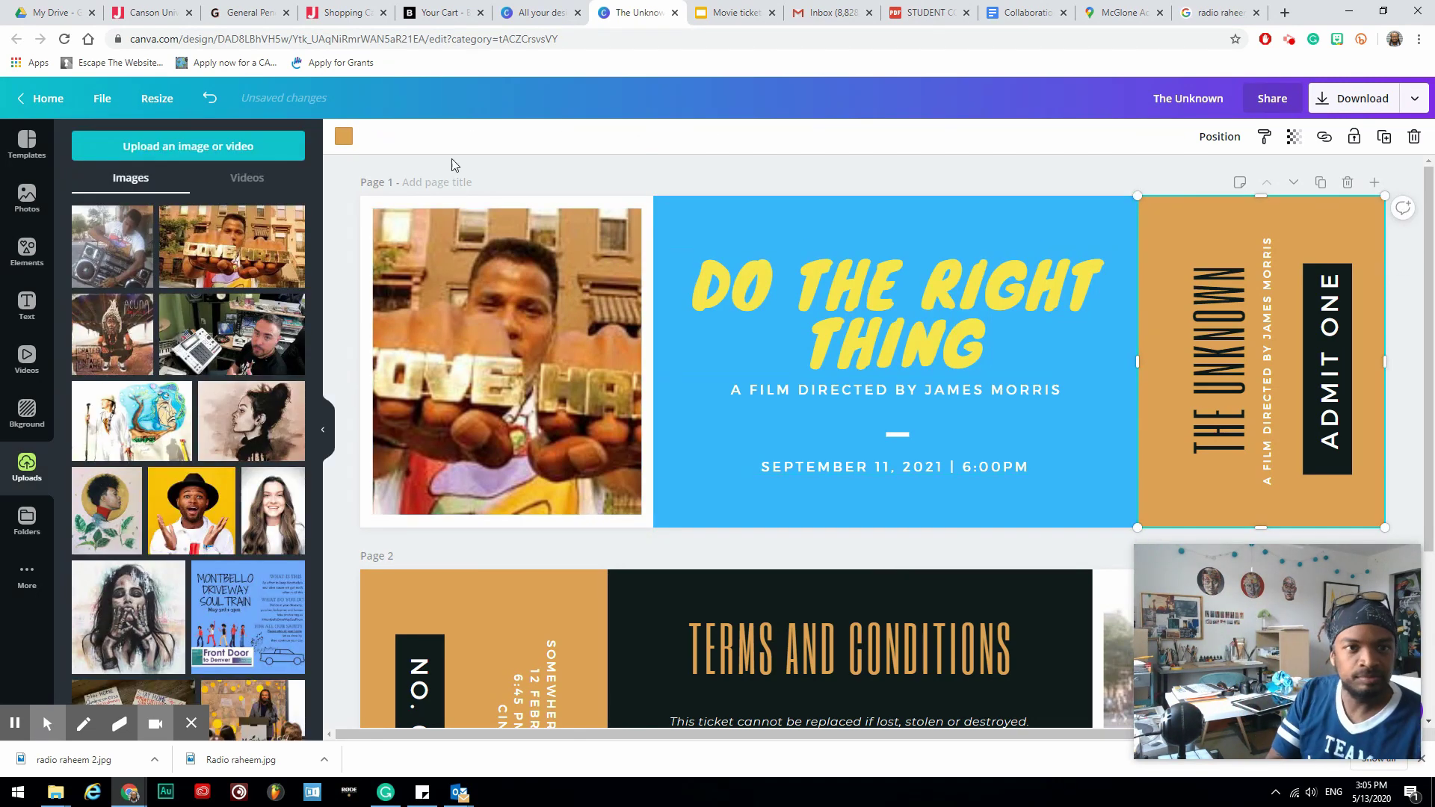
{"action": "left_click", "coordinate": [344, 136]}
{"action": "left_click", "coordinate": [128, 359]}
Step: Change the subtitle credit to 'A SPIKE LEE JOINT'
{"action": "double_click", "coordinate": [1063, 390]}
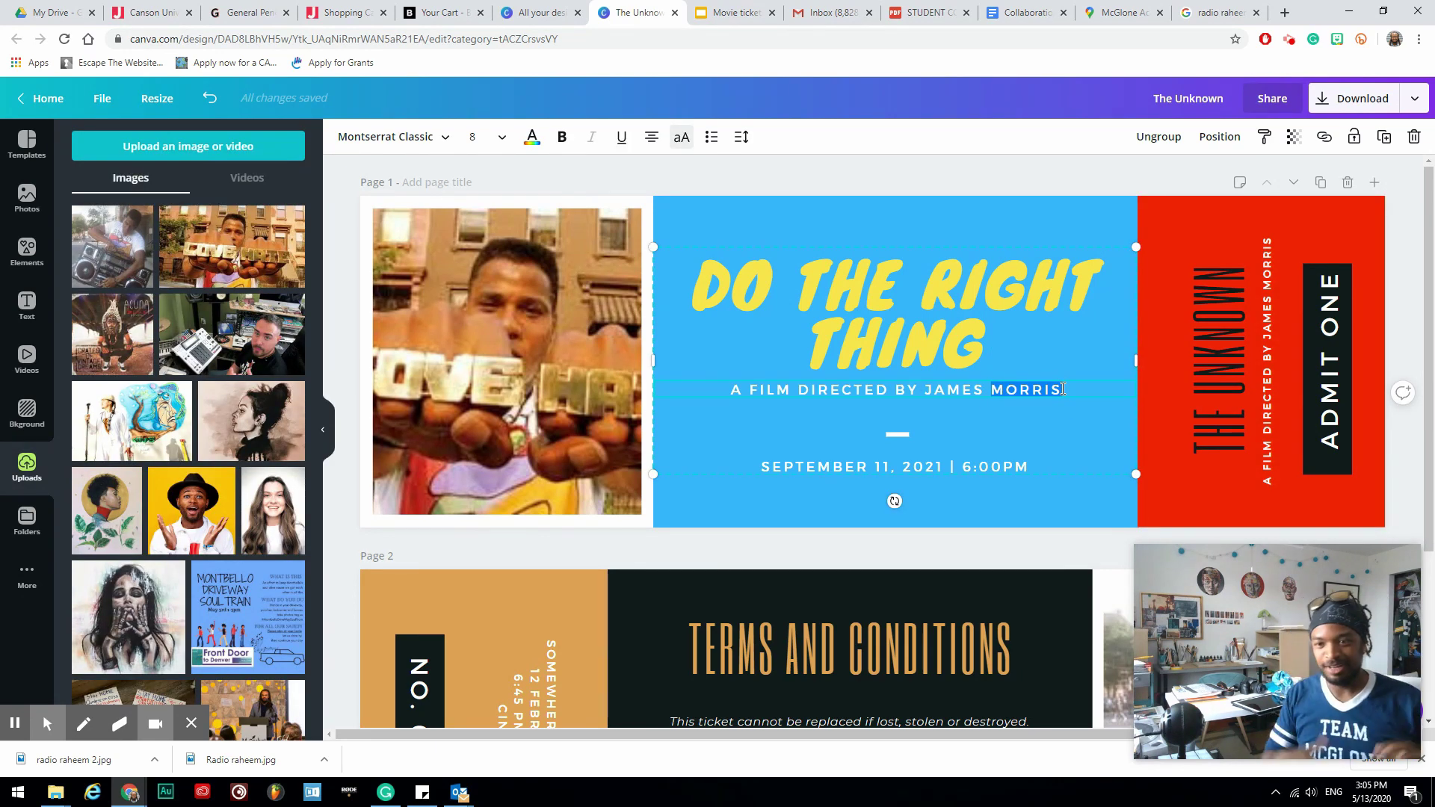
{"action": "key", "text": "BackSpace"}
{"action": "key", "text": "BackSpace"}
{"action": "key", "text": "BackSpace"}
{"action": "key", "text": "BackSpace"}
{"action": "key", "text": "BackSpace"}
{"action": "key", "text": "BackSpace"}
{"action": "key", "text": "BackSpace"}
{"action": "key", "text": "BackSpace"}
{"action": "key", "text": "BackSpace"}
{"action": "key", "text": "BackSpace"}
{"action": "key", "text": "BackSpace"}
{"action": "key", "text": "BackSpace"}
{"action": "key", "text": "BackSpace"}
{"action": "key", "text": "BackSpace"}
{"action": "key", "text": "BackSpace"}
{"action": "key", "text": "BackSpace"}
{"action": "key", "text": "BackSpace"}
{"action": "key", "text": "BackSpace"}
{"action": "key", "text": "BackSpace"}
{"action": "key", "text": "BackSpace"}
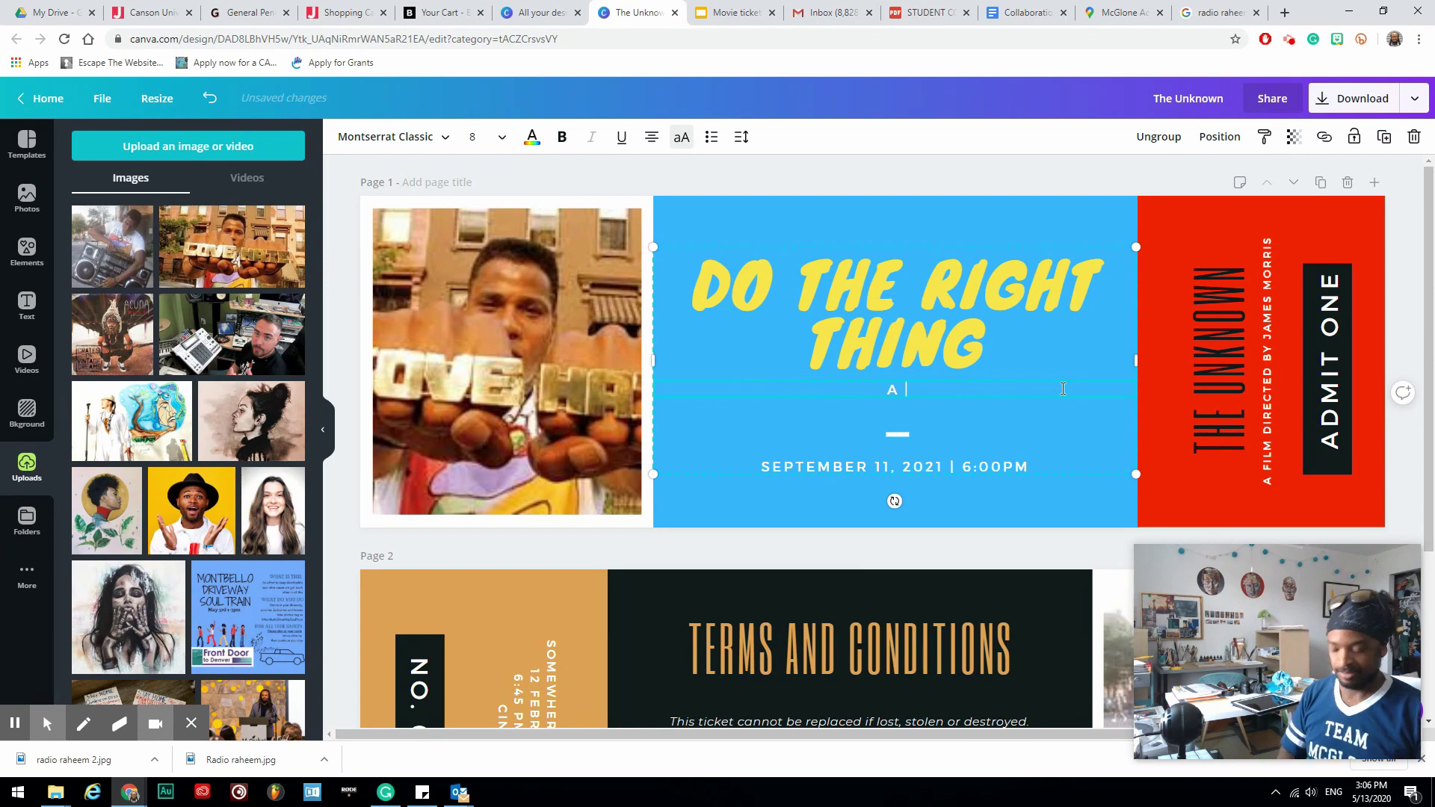
{"action": "type", "text": "SPIKE LEE JOINT"}
Step: Edit the date line to read SEPTEMBER 15, 2020
{"action": "left_click", "coordinate": [883, 468]}
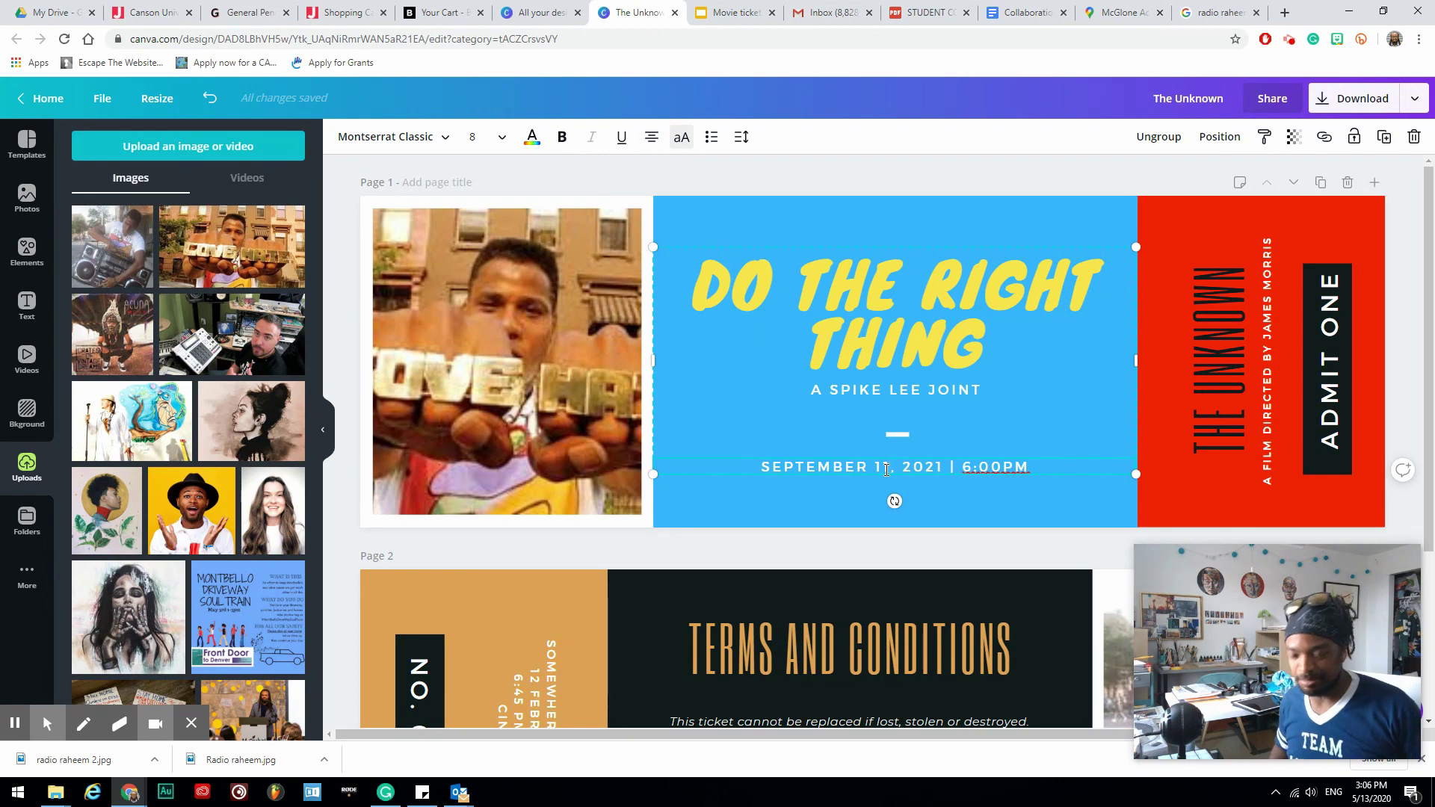
{"action": "key", "text": "BackSpace"}
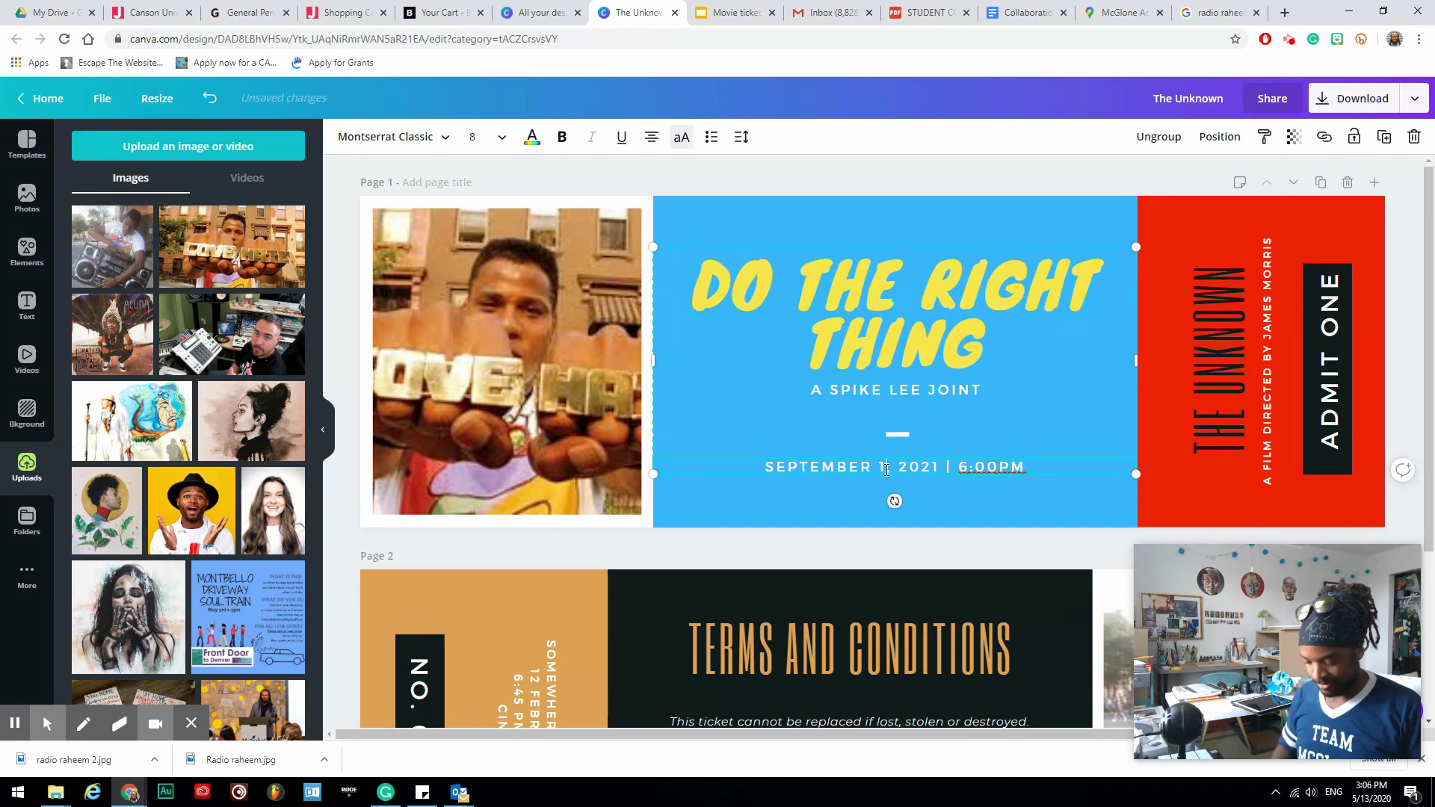
{"action": "type", "text": "1"}
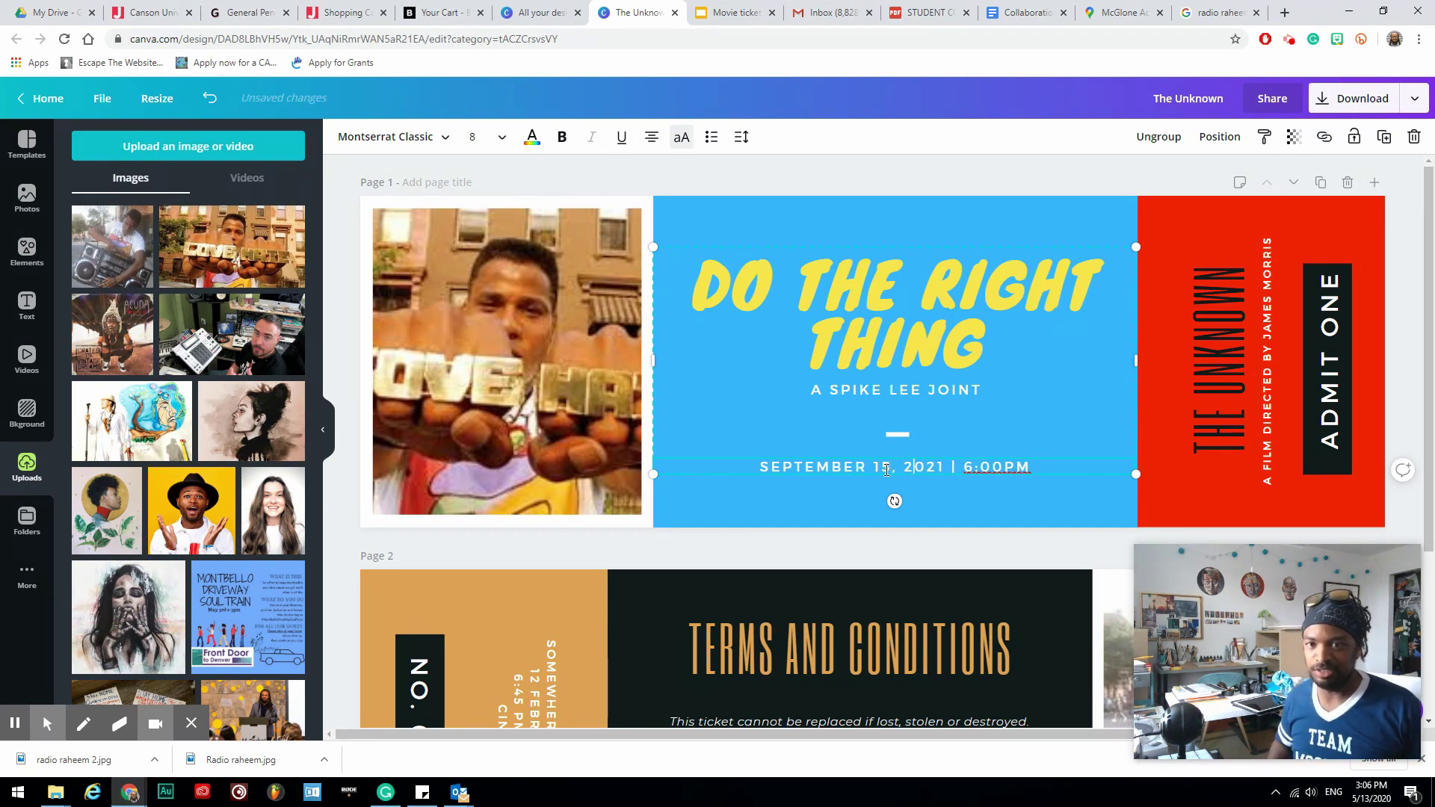
{"action": "key", "text": "BackSpace"}
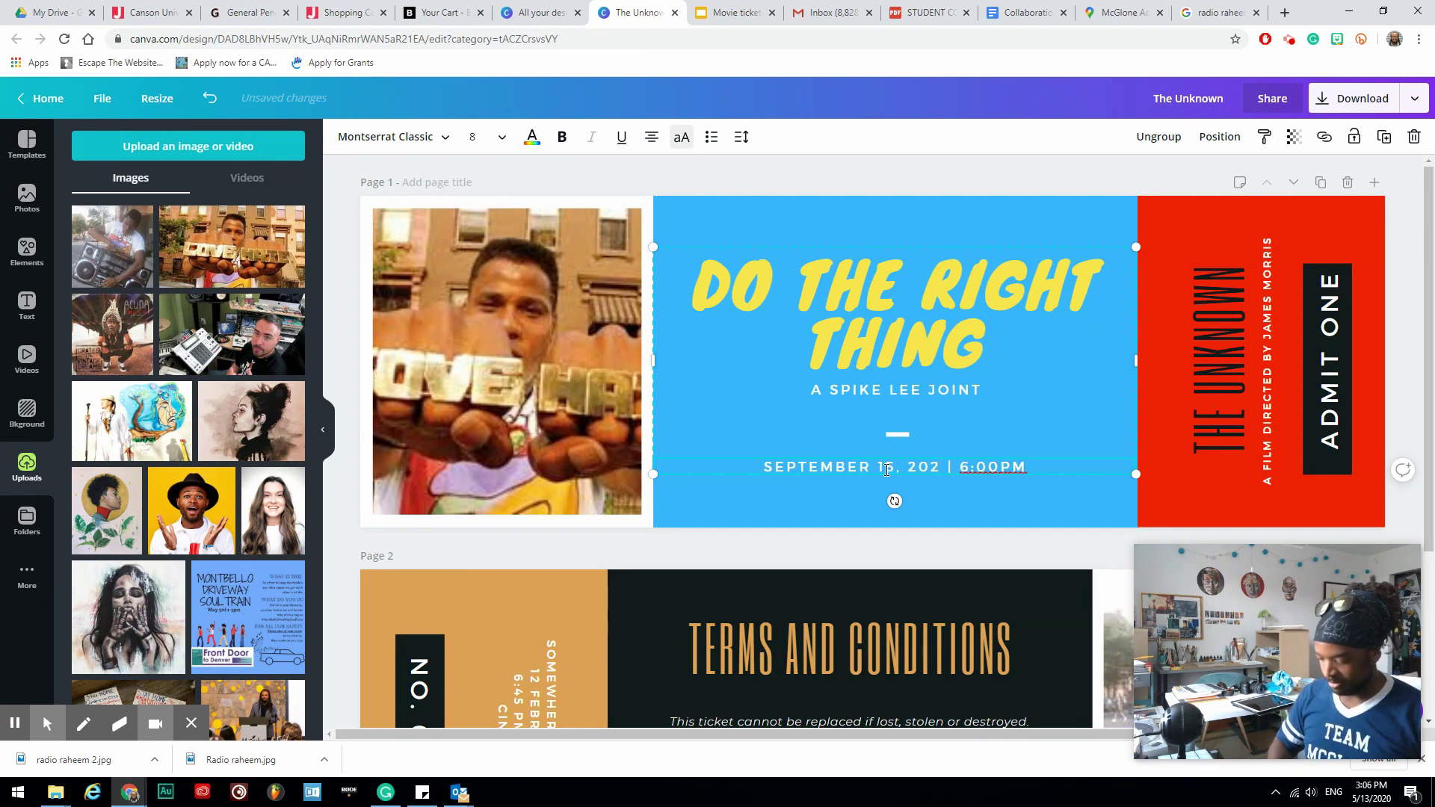
{"action": "type", "text": "0"}
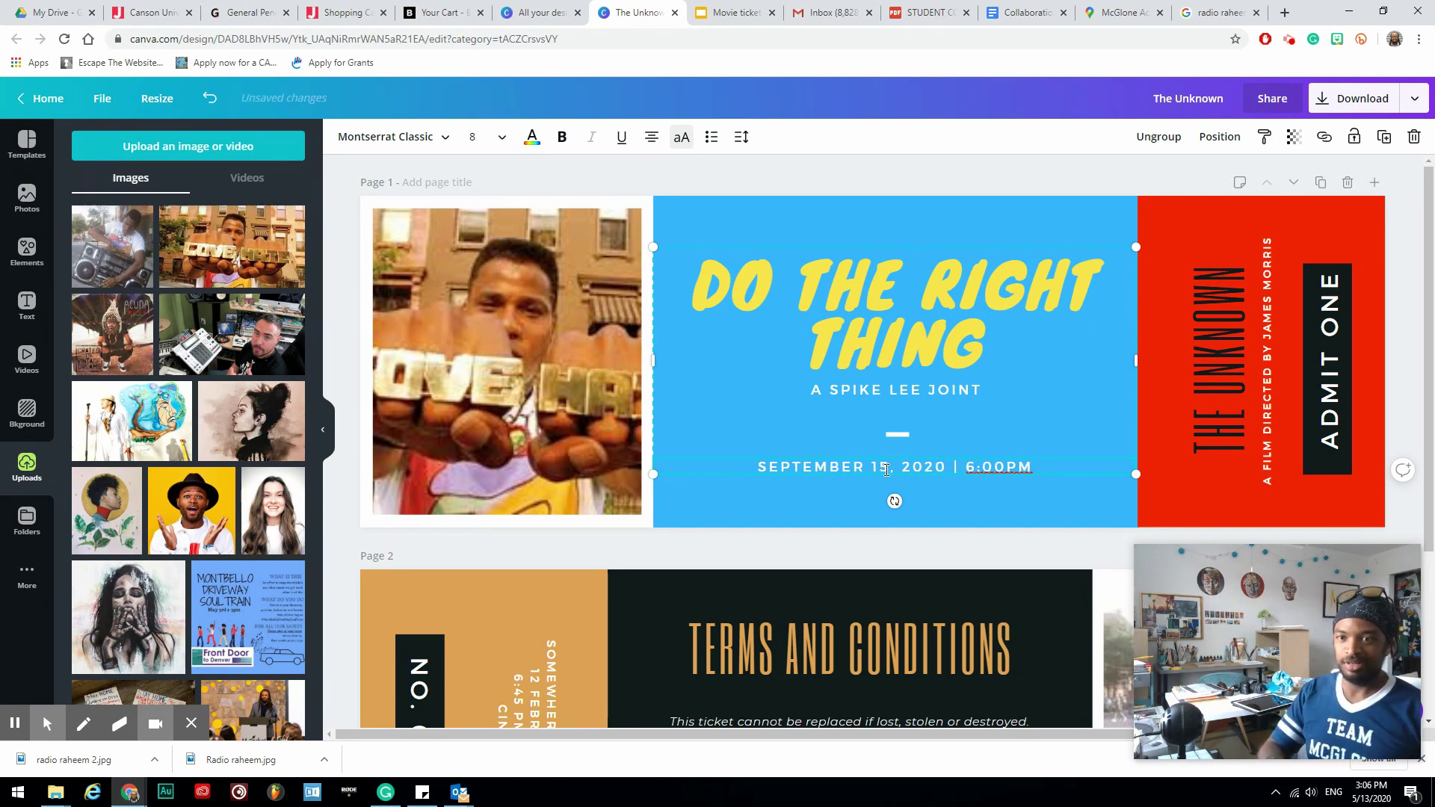
Step: Retitle the vertical stub text 'DO THE RIGHT THING' in yellow Knewave, size 18
{"action": "left_click", "coordinate": [1226, 439]}
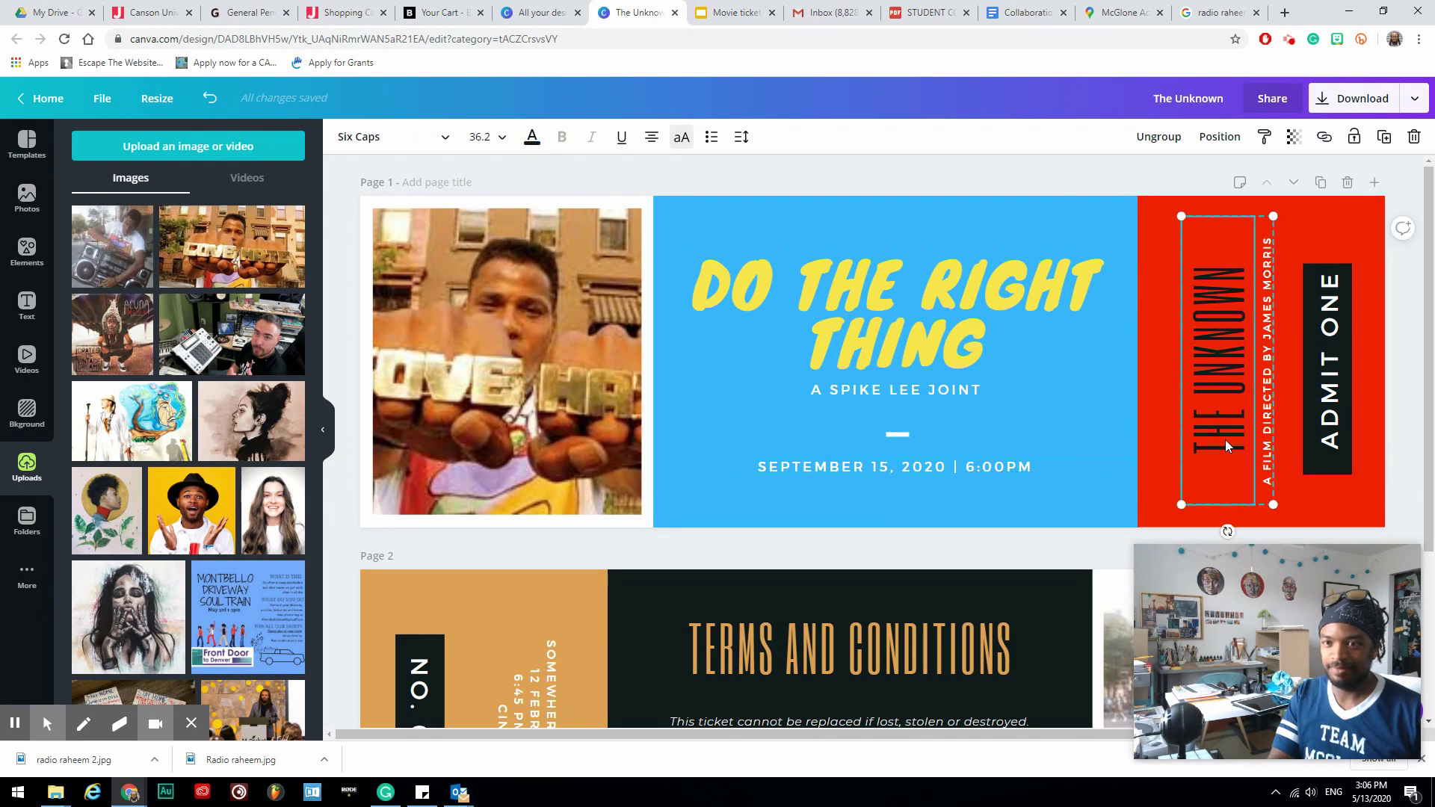
{"action": "triple_click", "coordinate": [1226, 440]}
{"action": "type", "text": "T"}
{"action": "key", "text": "BackSpace"}
{"action": "type", "text": "DO THE RIGHT THING"}
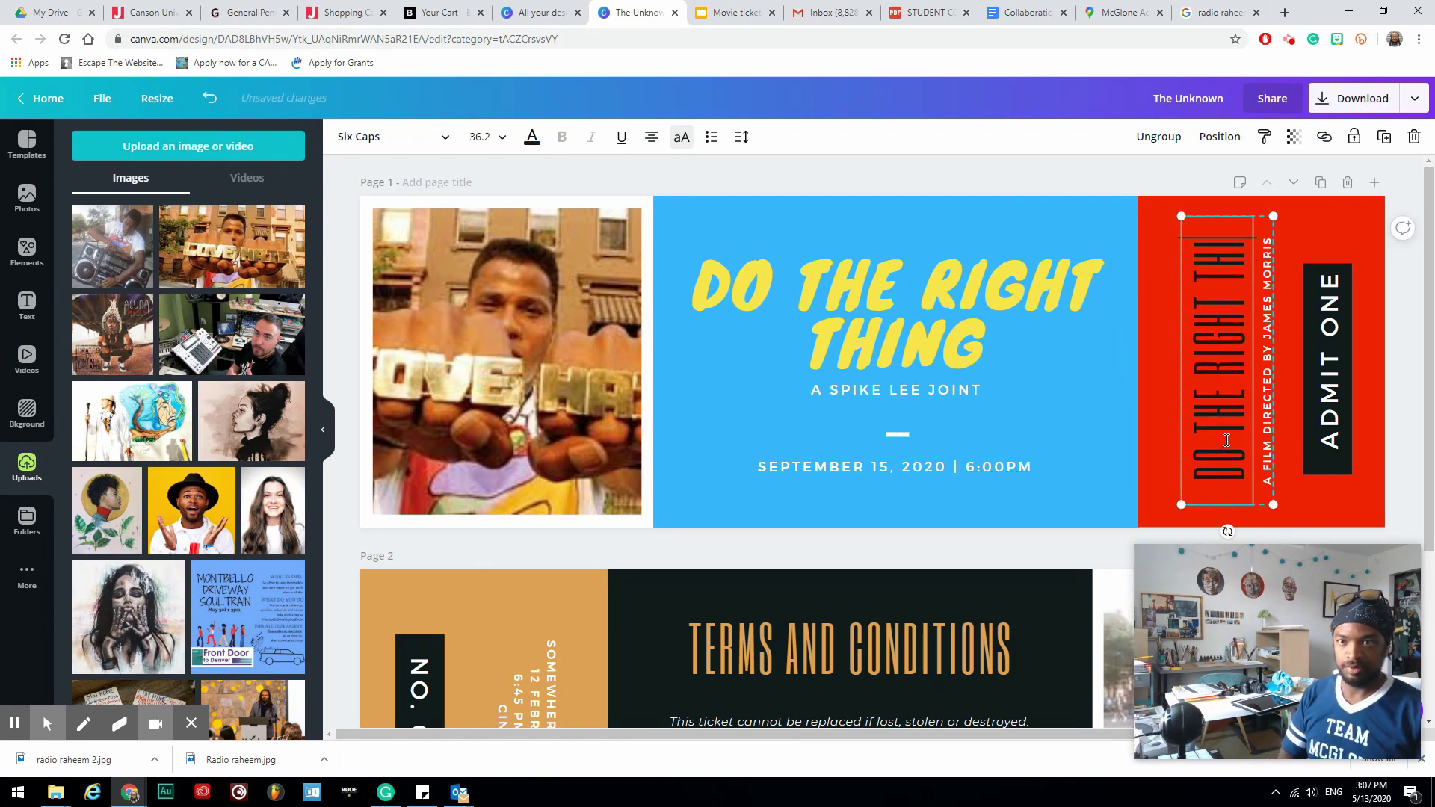
{"action": "left_click", "coordinate": [393, 136]}
{"action": "left_click", "coordinate": [96, 331]}
{"action": "left_click", "coordinate": [486, 137]}
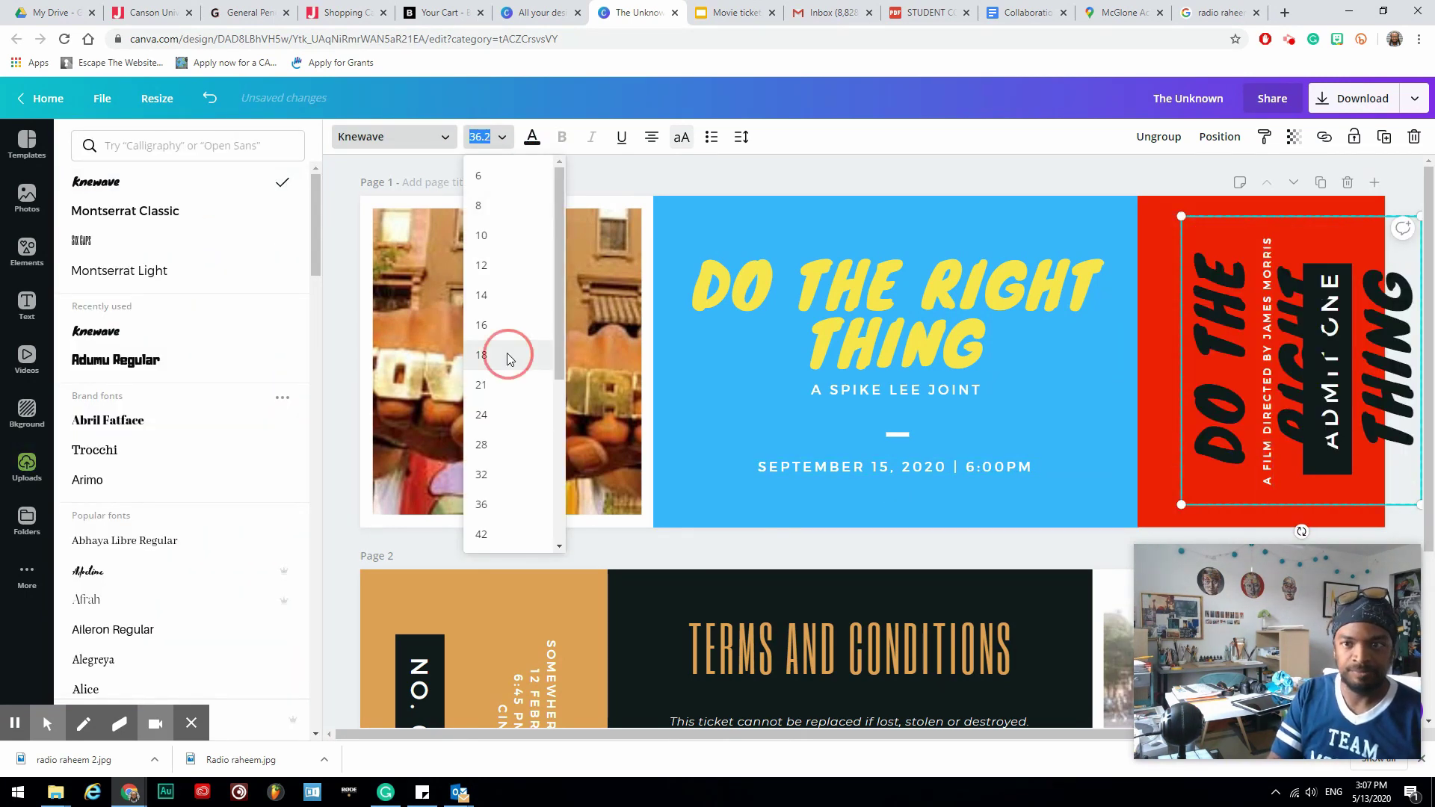
{"action": "left_click", "coordinate": [506, 353]}
{"action": "left_click", "coordinate": [532, 137]}
{"action": "left_click", "coordinate": [167, 363]}
Step: Replace the vertical director credit with 'A SPIKE LEE JOINT'
{"action": "left_click", "coordinate": [1269, 349]}
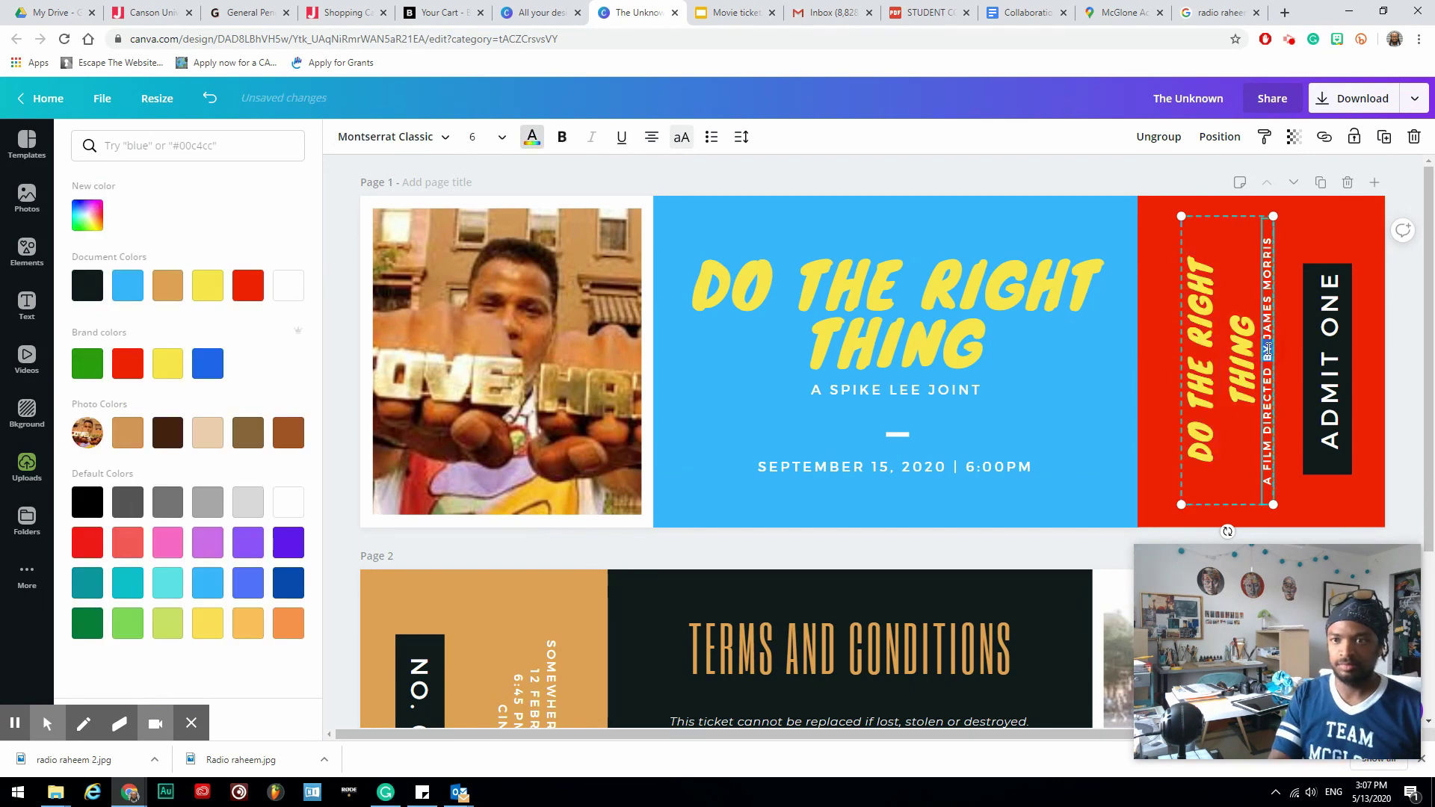
{"action": "key", "text": "ctrl+a"}
{"action": "type", "text": "A SPIKE LEE JOINT"}
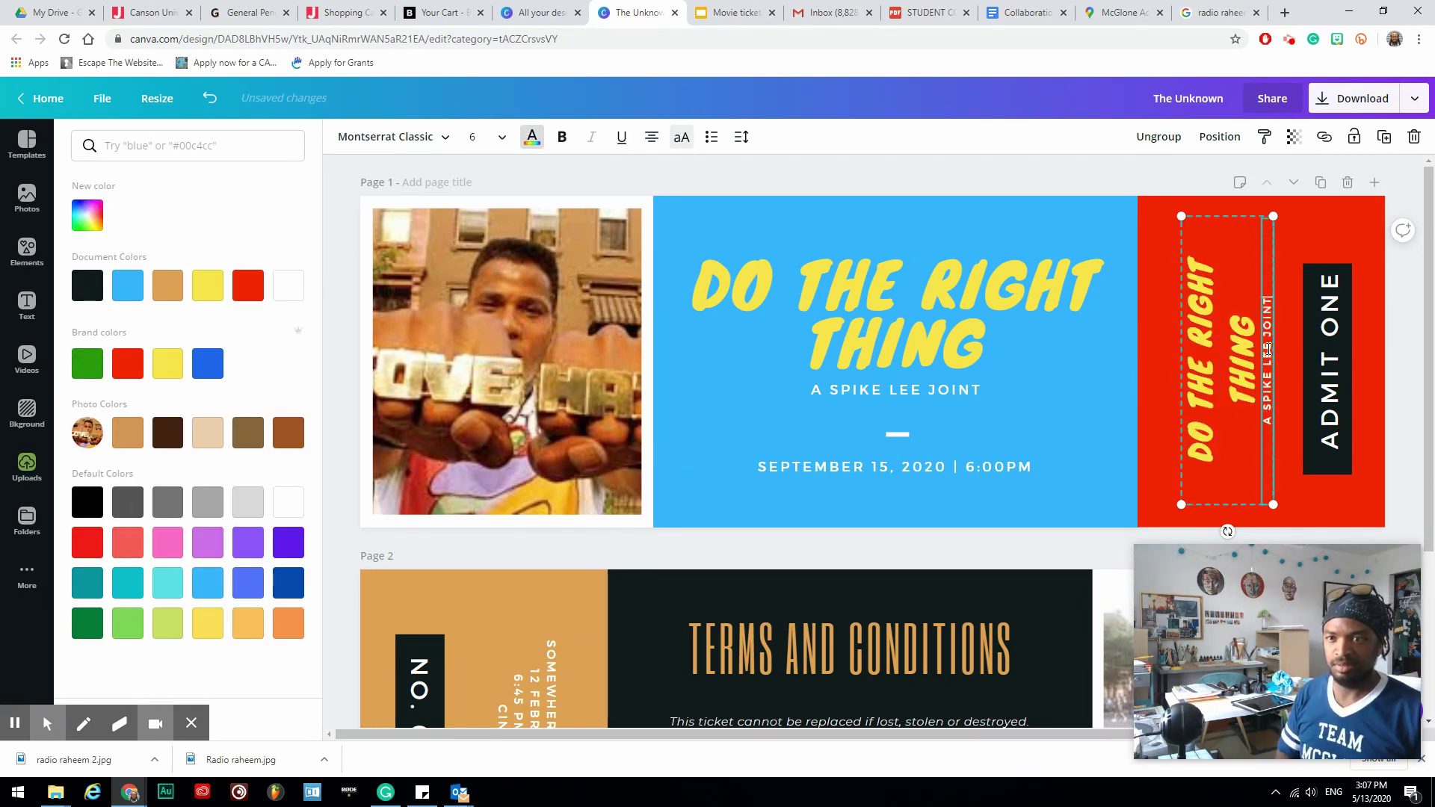
Step: Make the ADMIT ONE box blue and page 1's photo border red
{"action": "left_click", "coordinate": [1316, 310]}
{"action": "left_click", "coordinate": [87, 363]}
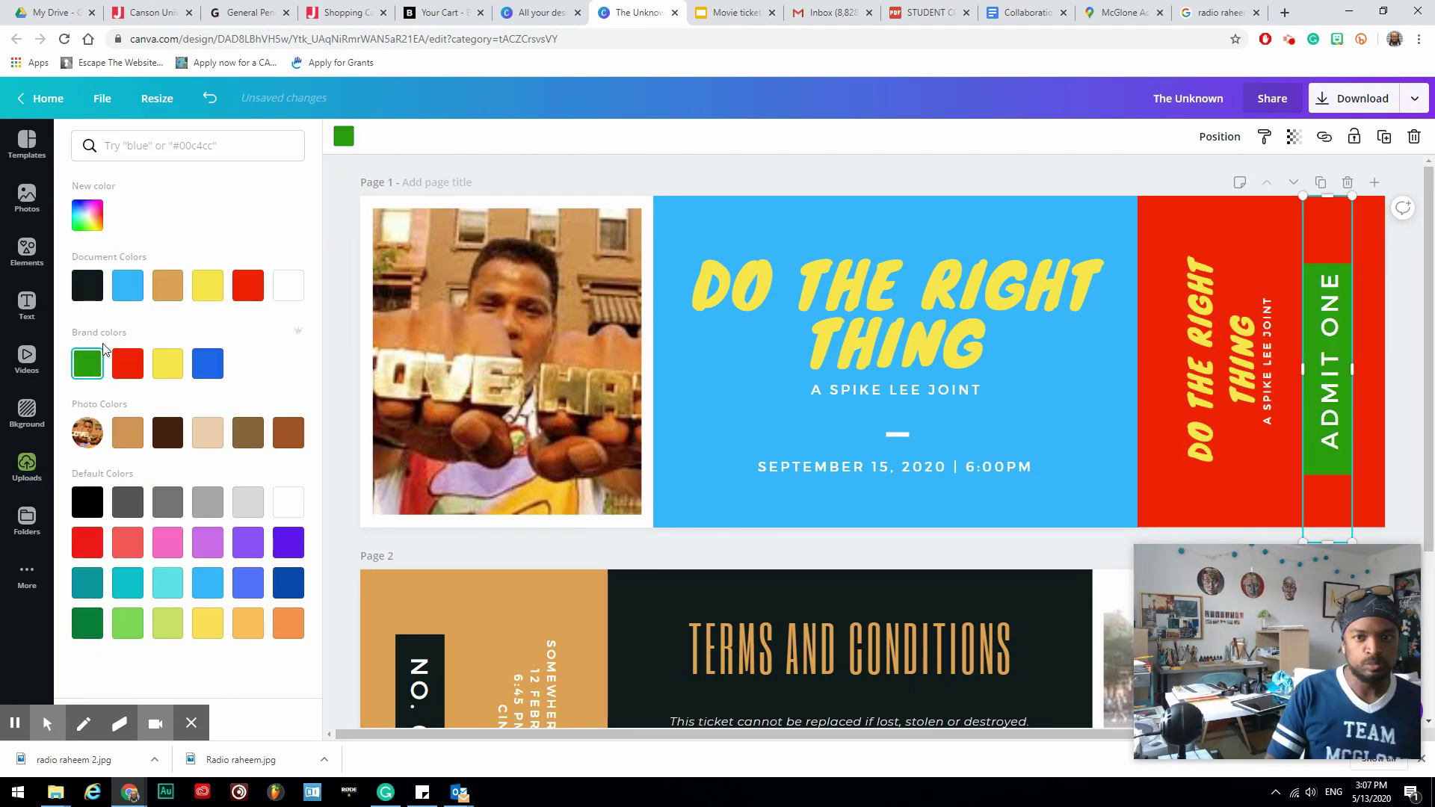
{"action": "left_click", "coordinate": [131, 297]}
{"action": "left_click", "coordinate": [428, 198]}
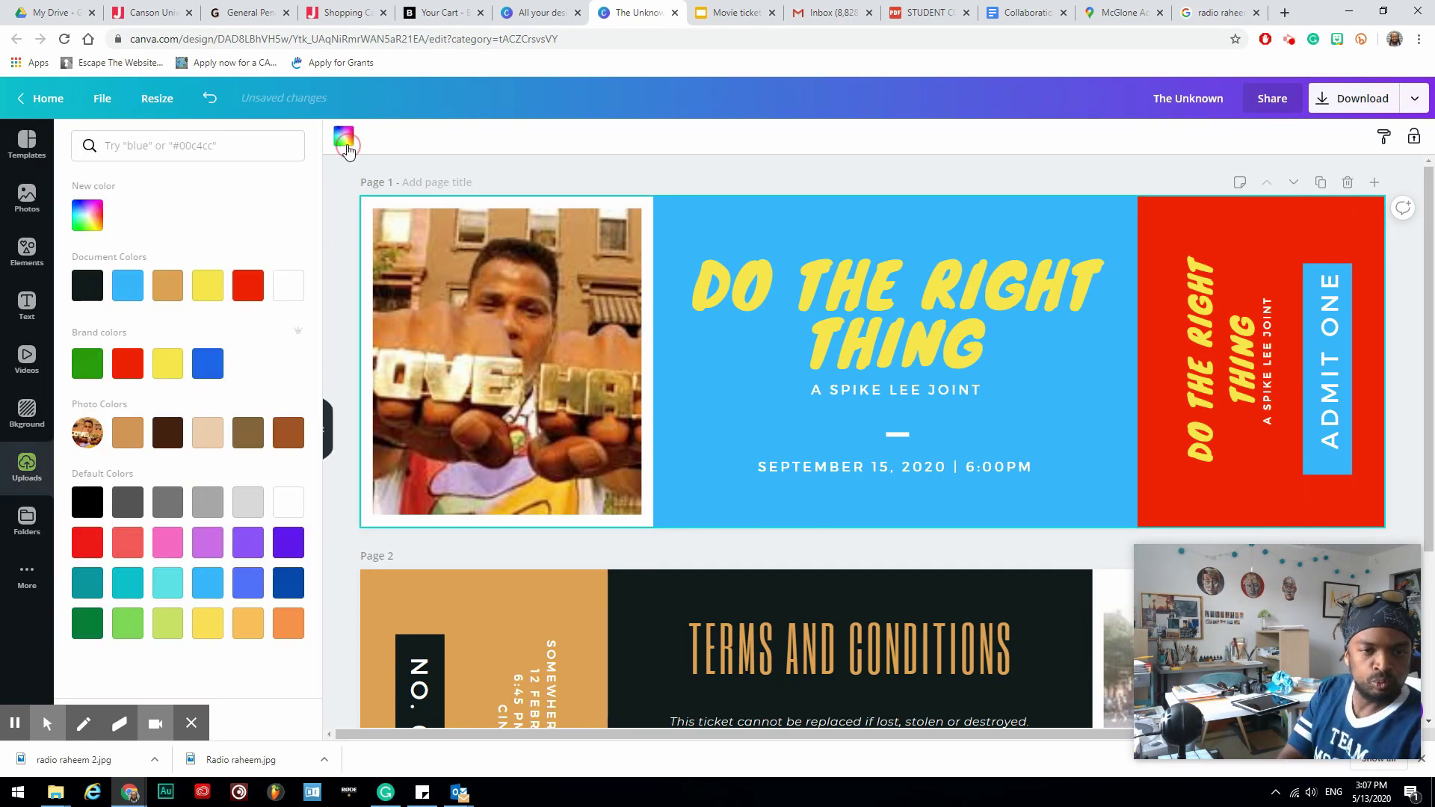
{"action": "left_click", "coordinate": [247, 285]}
{"action": "left_click", "coordinate": [949, 544]}
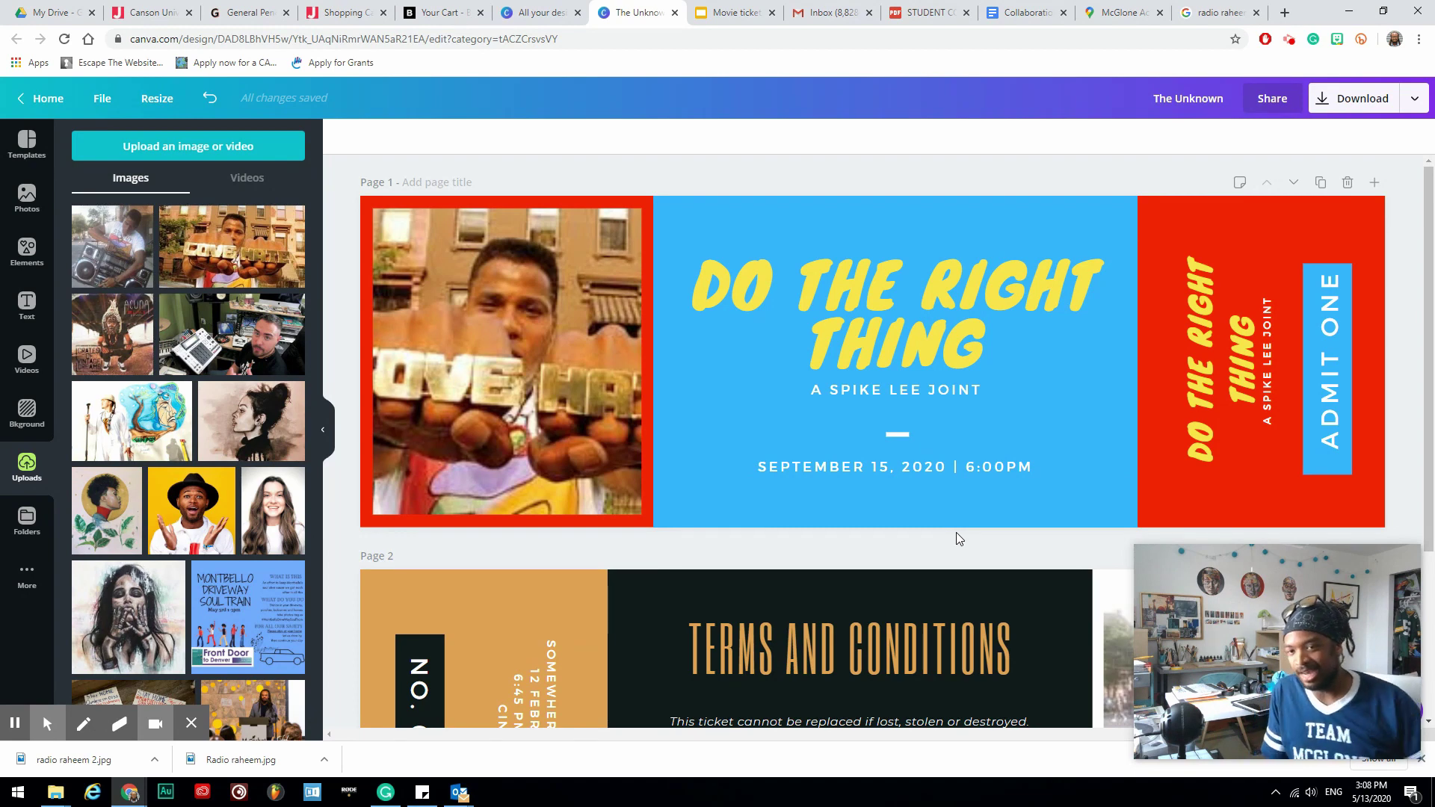
{"action": "scroll", "coordinate": [957, 533], "scroll_direction": "down", "scroll_amount": 2}
Step: Make page 2's middle panel blue and its Terms heading yellow Knewave, size 24
{"action": "left_click", "coordinate": [958, 502]}
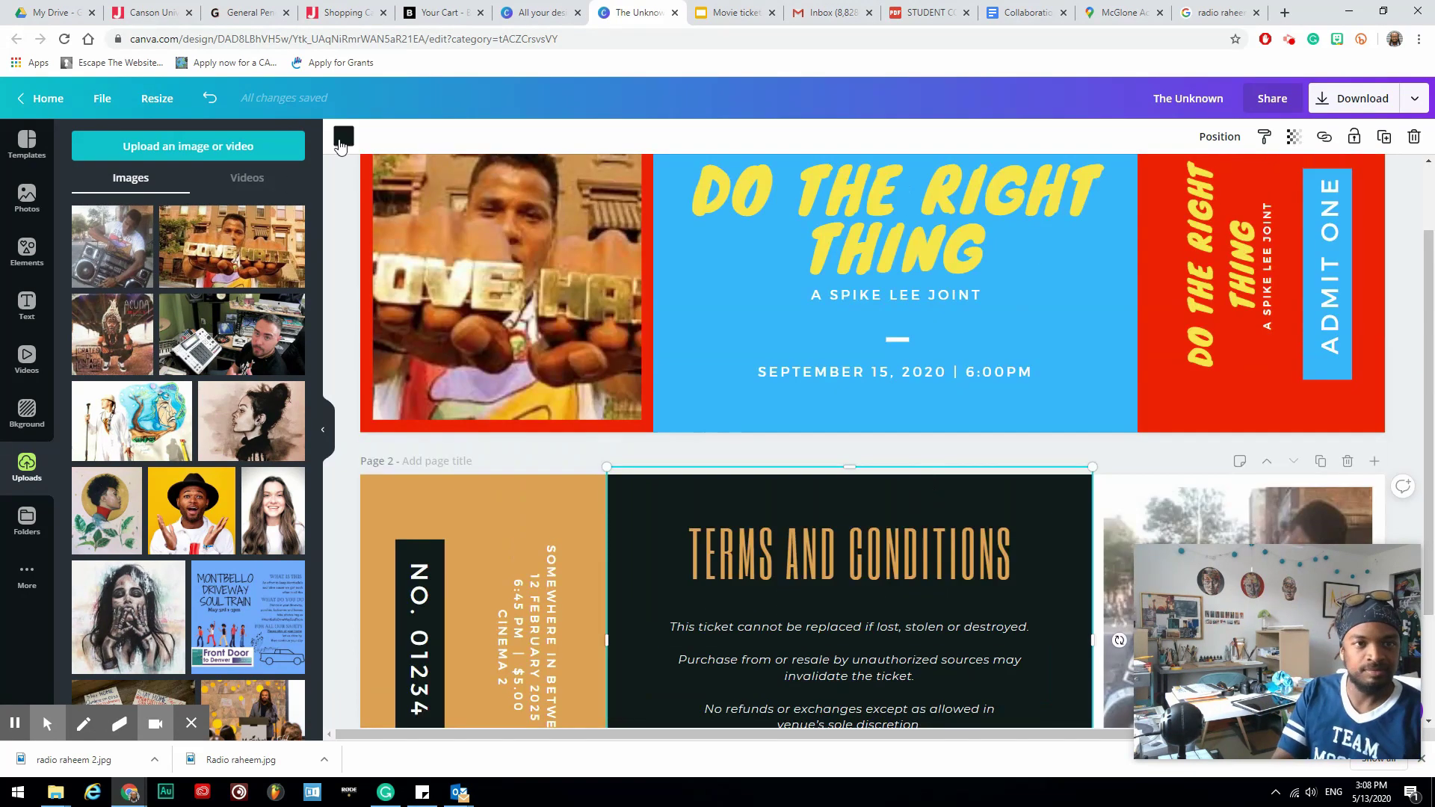
{"action": "left_click", "coordinate": [344, 136]}
{"action": "left_click", "coordinate": [128, 286]}
{"action": "triple_click", "coordinate": [797, 555]}
{"action": "left_click", "coordinate": [532, 137]}
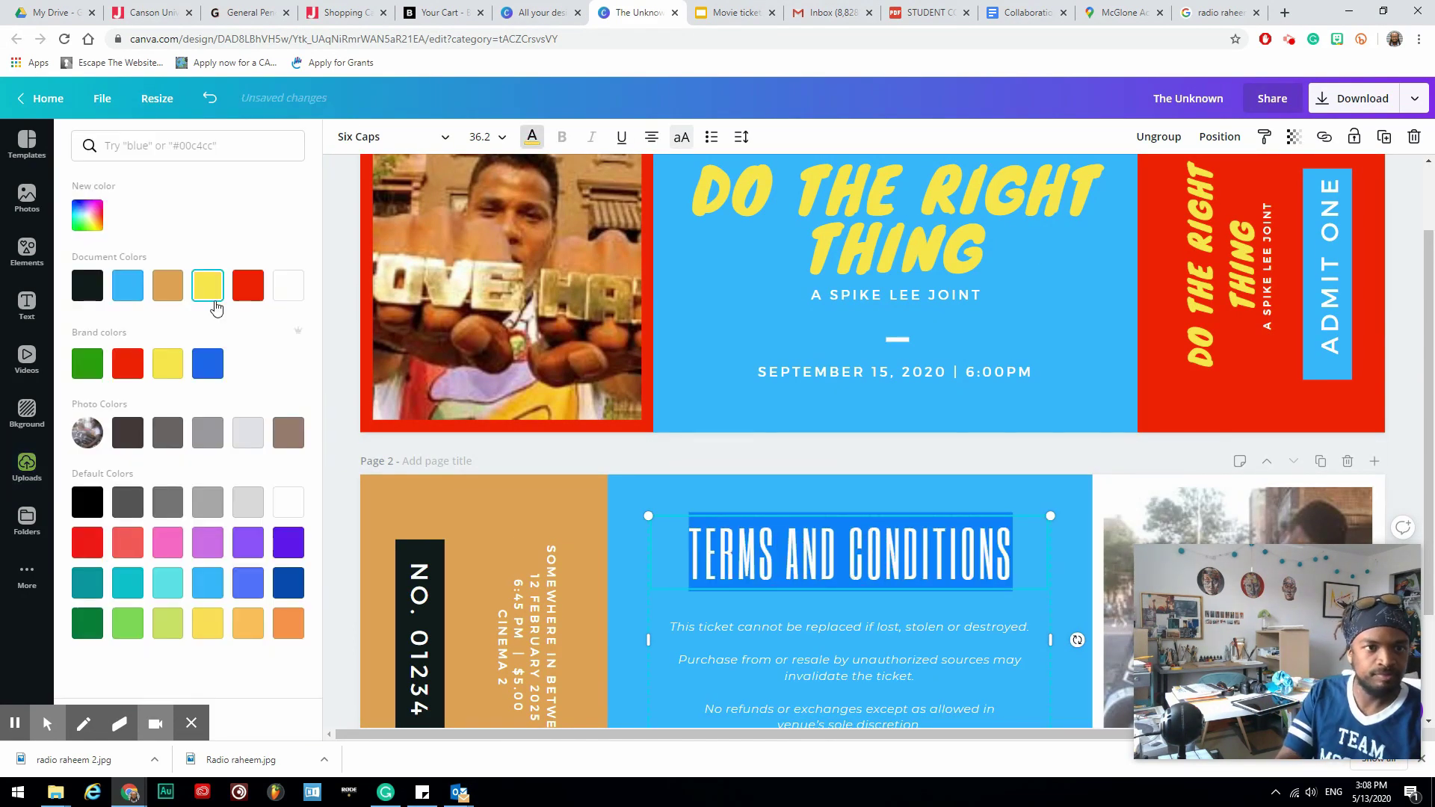
{"action": "left_click", "coordinate": [394, 137]}
{"action": "left_click", "coordinate": [150, 182]}
{"action": "scroll", "coordinate": [867, 441], "scroll_direction": "down", "scroll_amount": 2}
{"action": "left_click", "coordinate": [501, 137]}
{"action": "left_click", "coordinate": [480, 367]}
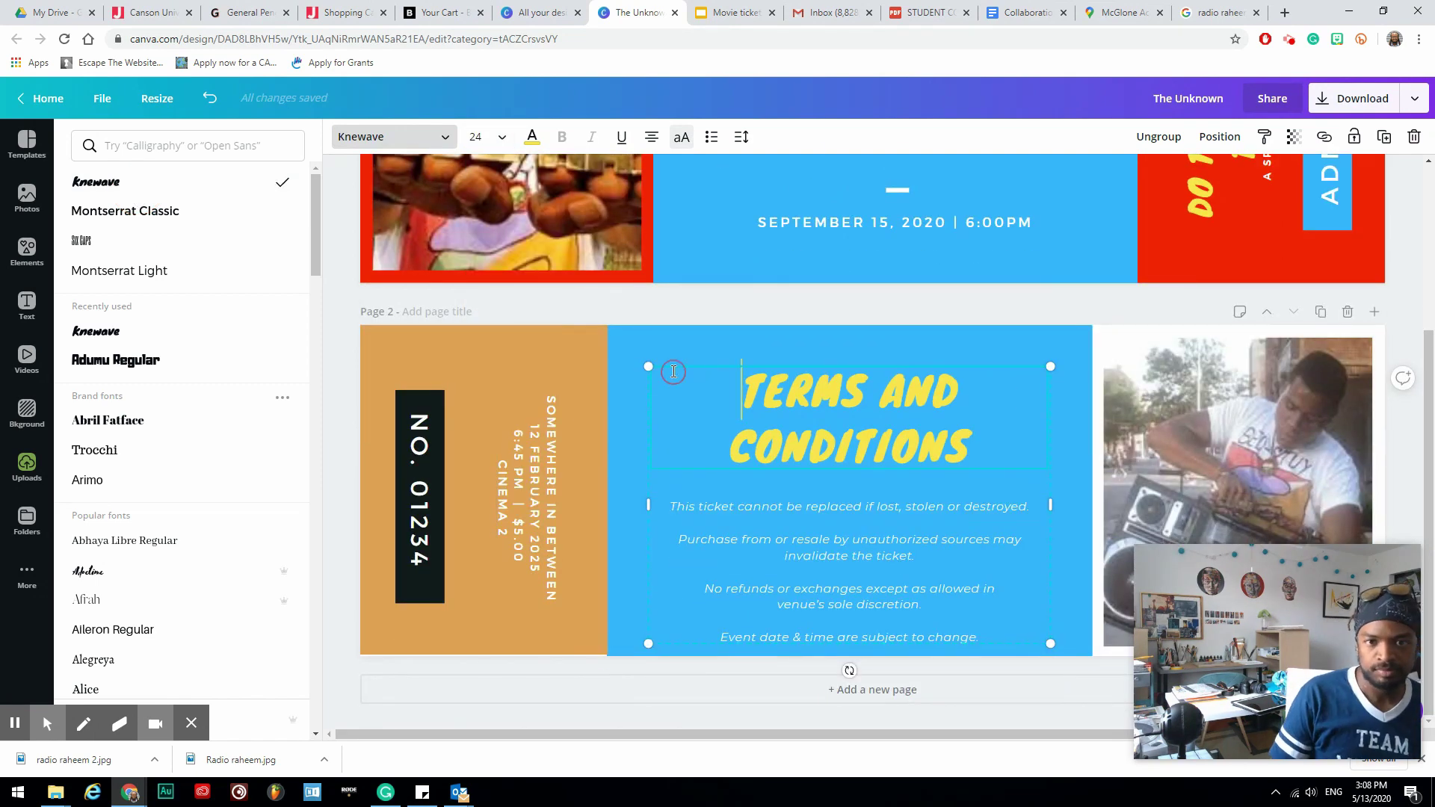
{"action": "left_click", "coordinate": [736, 421]}
Step: Colour the NO. strip blue, and the side panel and photo frame red
{"action": "scroll", "coordinate": [476, 531], "scroll_direction": "up", "scroll_amount": 1}
{"action": "scroll", "coordinate": [476, 531], "scroll_direction": "down", "scroll_amount": 1}
{"action": "left_click", "coordinate": [419, 486]}
{"action": "left_click", "coordinate": [344, 136]}
{"action": "left_click", "coordinate": [128, 286]}
{"action": "left_click", "coordinate": [506, 356]}
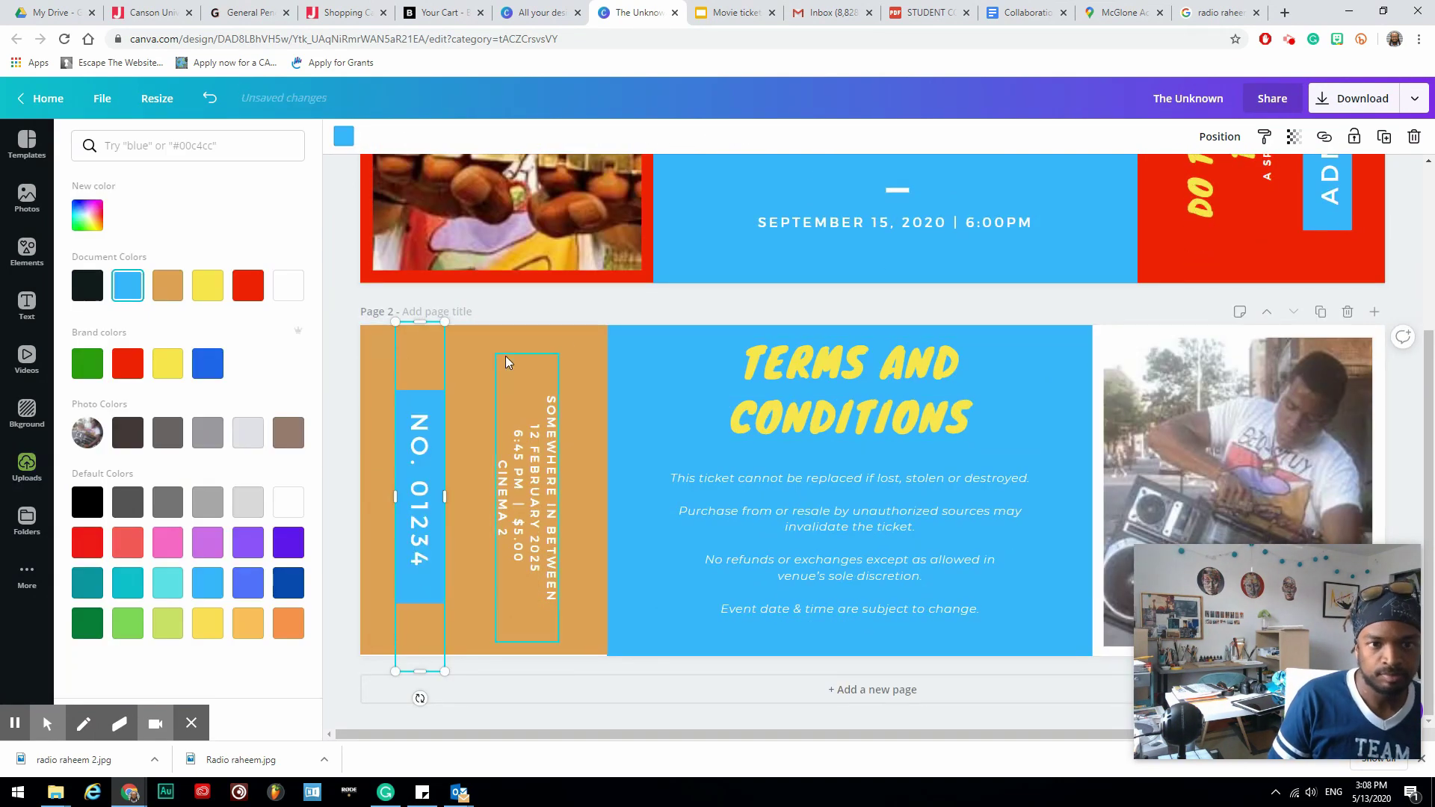
{"action": "left_click", "coordinate": [248, 286]}
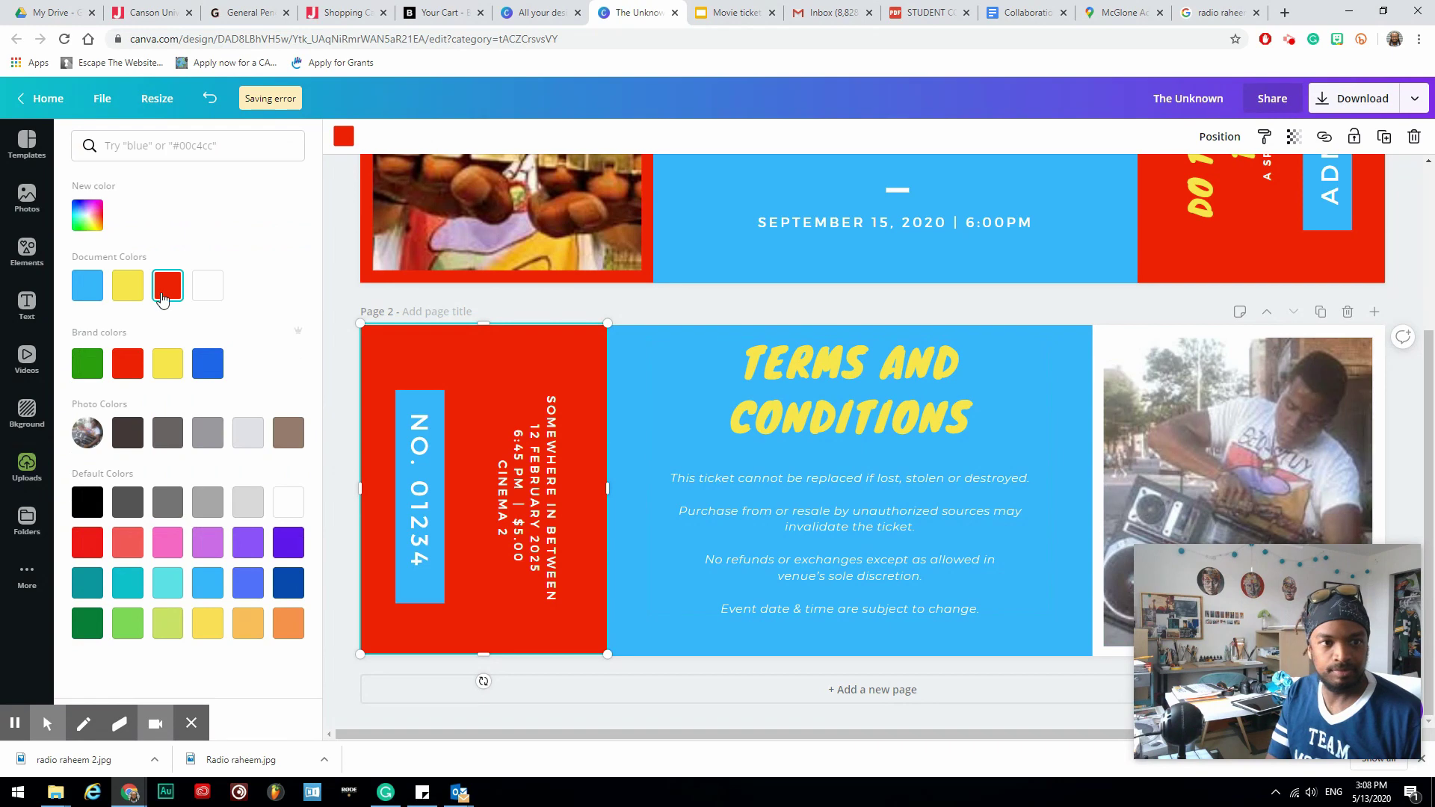
{"action": "left_click", "coordinate": [1112, 340]}
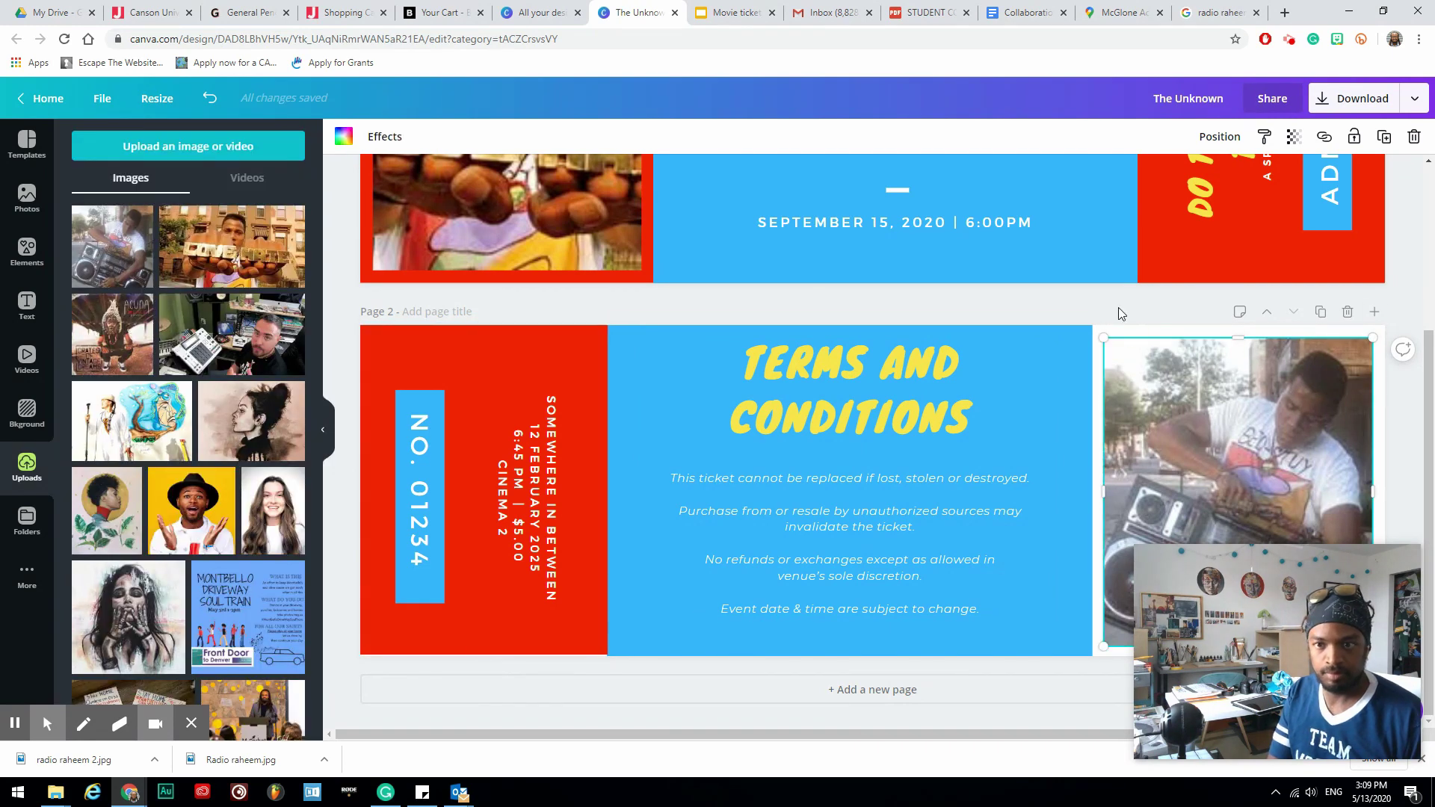
{"action": "left_click", "coordinate": [1099, 332]}
{"action": "left_click", "coordinate": [343, 136]}
{"action": "left_click", "coordinate": [167, 285]}
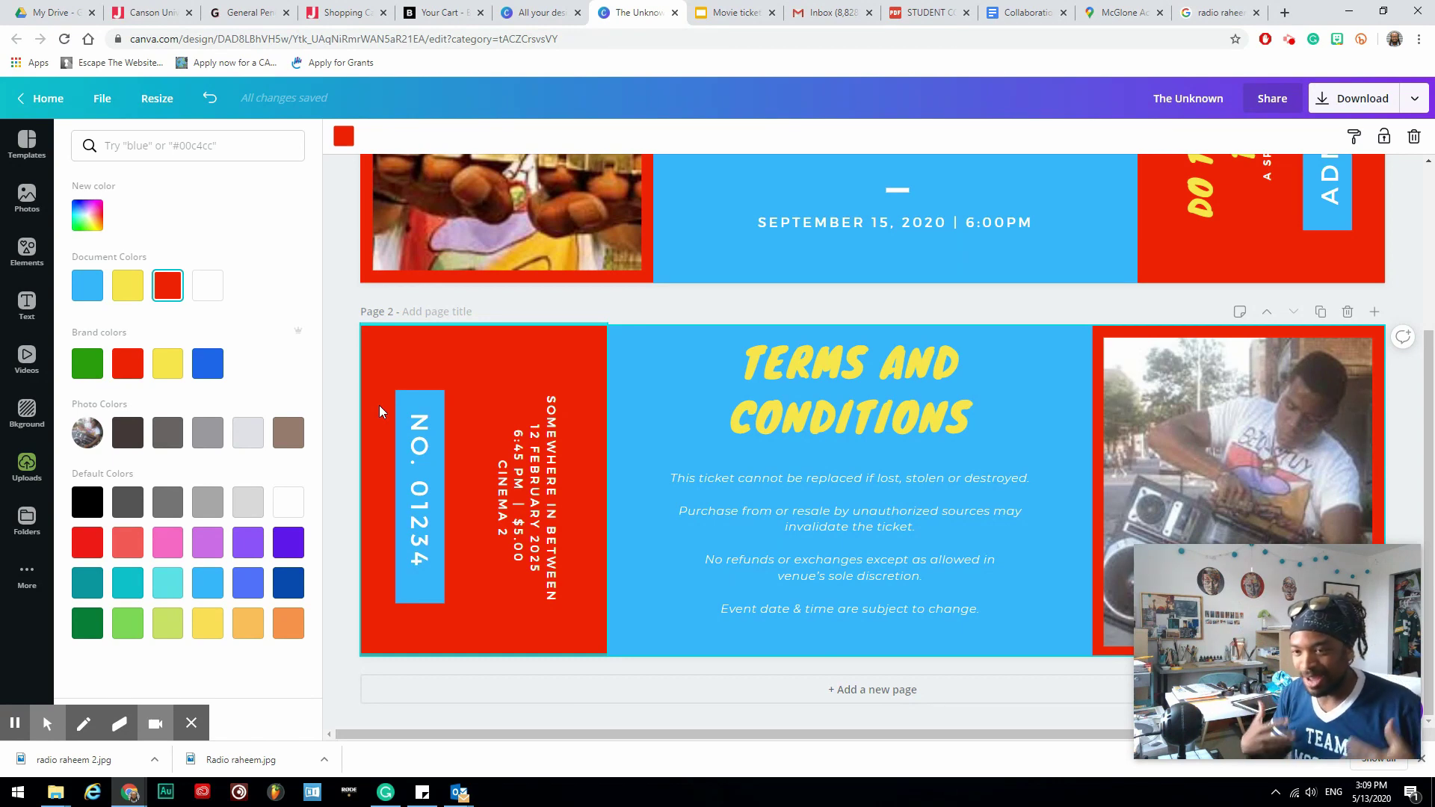
Step: Replace page 2's venue text with the pasted Confluence Center, McGlone Academy details
{"action": "left_click", "coordinate": [554, 494]}
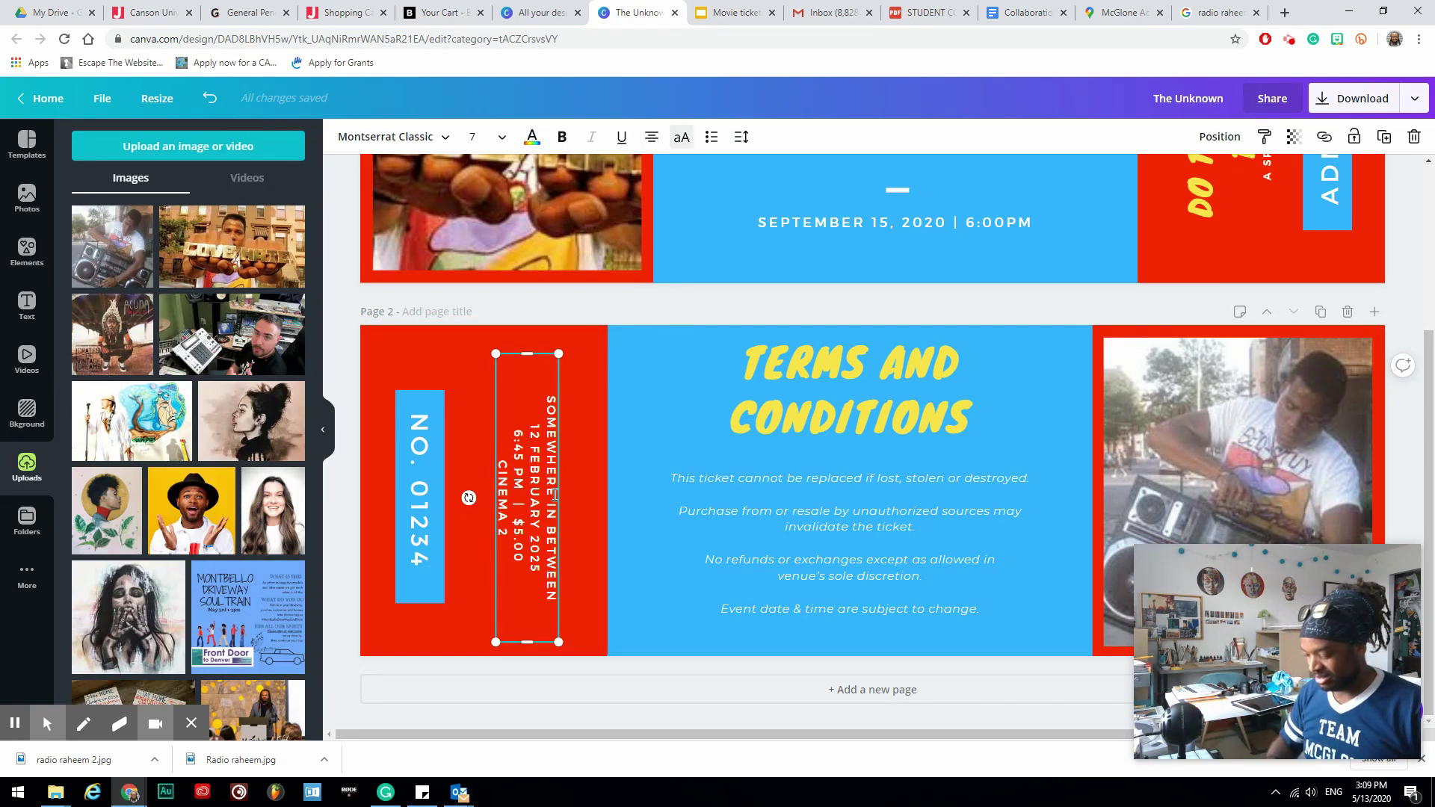
{"action": "key", "text": "ctrl+a"}
{"action": "type", "text": "THE CONFLUENCE CENTER MCGLONE ACADEMY 4500 CROWN B LVD| 6:45 PM | $5.00 CINEMA 2"}
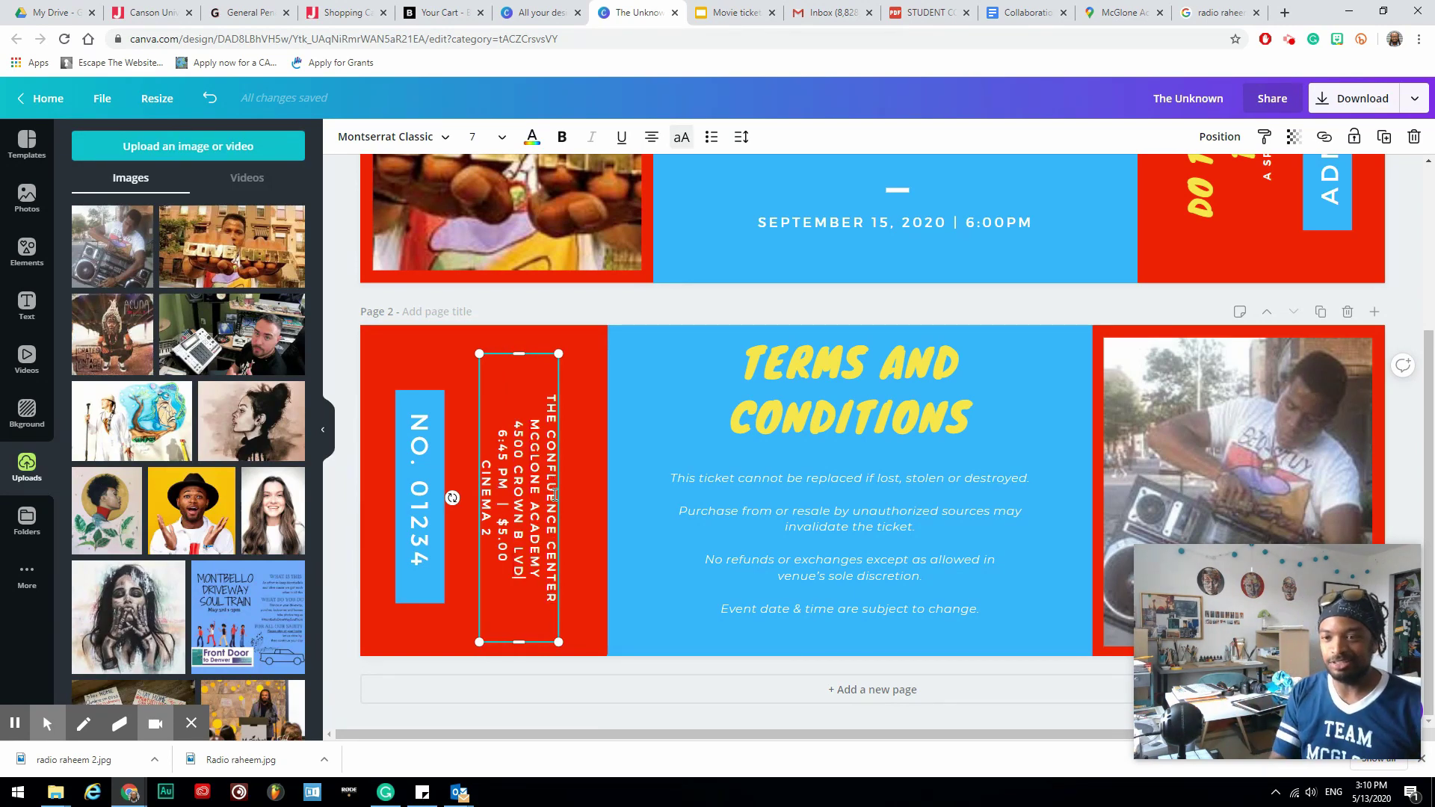
{"action": "left_click", "coordinate": [565, 313]}
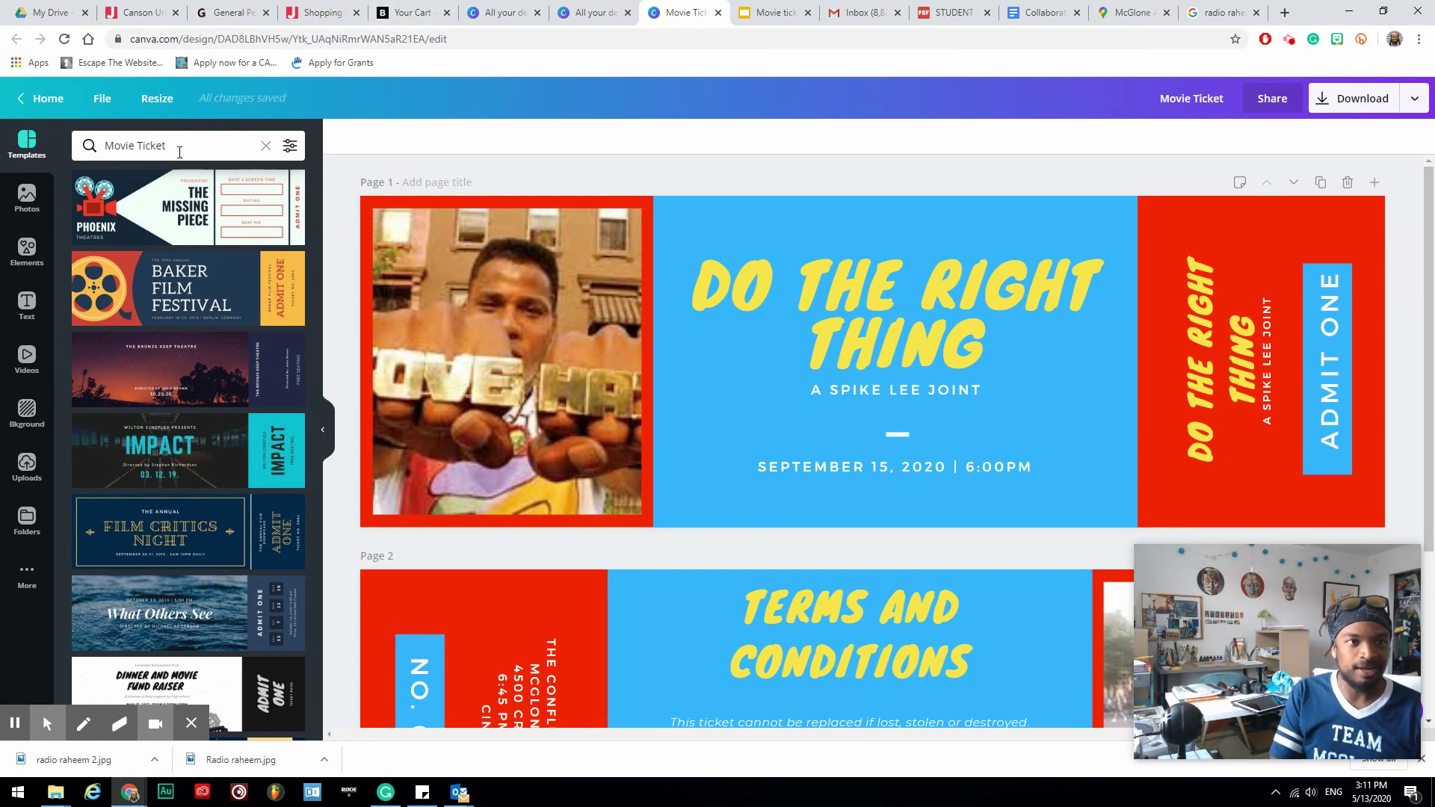
Step: From the Canva home page, search the design types for 'movie poster'
{"action": "left_click", "coordinate": [56, 111]}
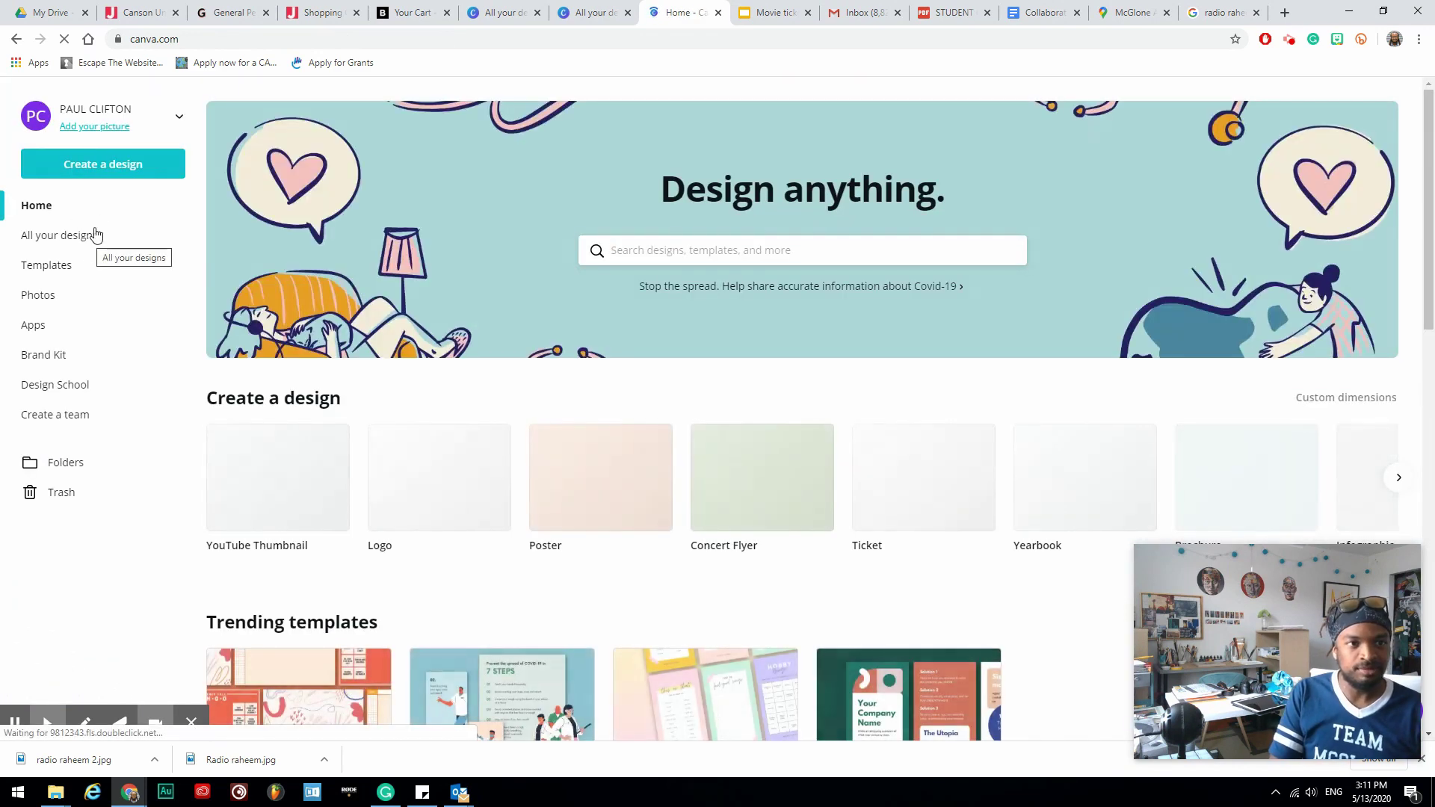
{"action": "left_click", "coordinate": [114, 170]}
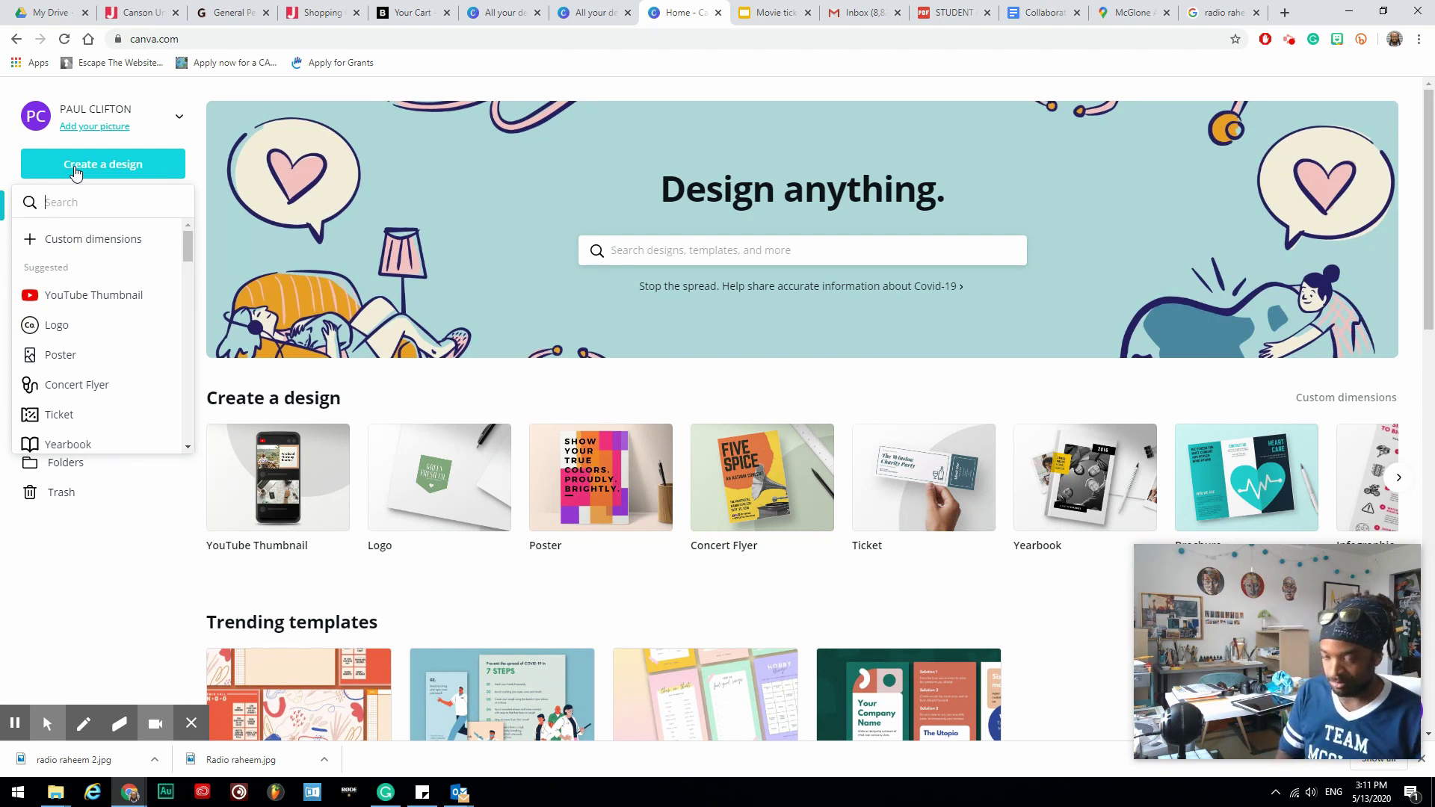
{"action": "type", "text": "movie pos"}
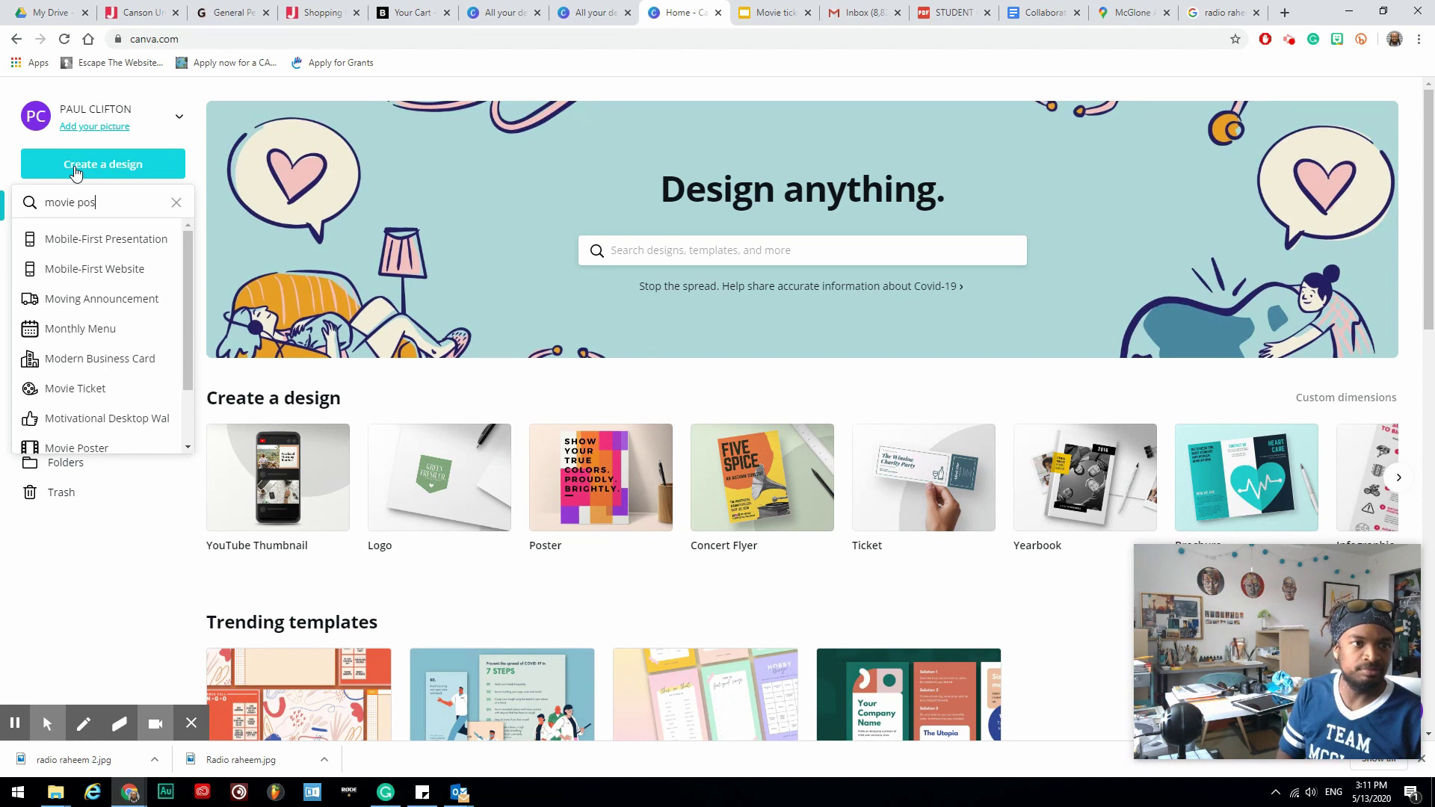
{"action": "type", "text": "ter"}
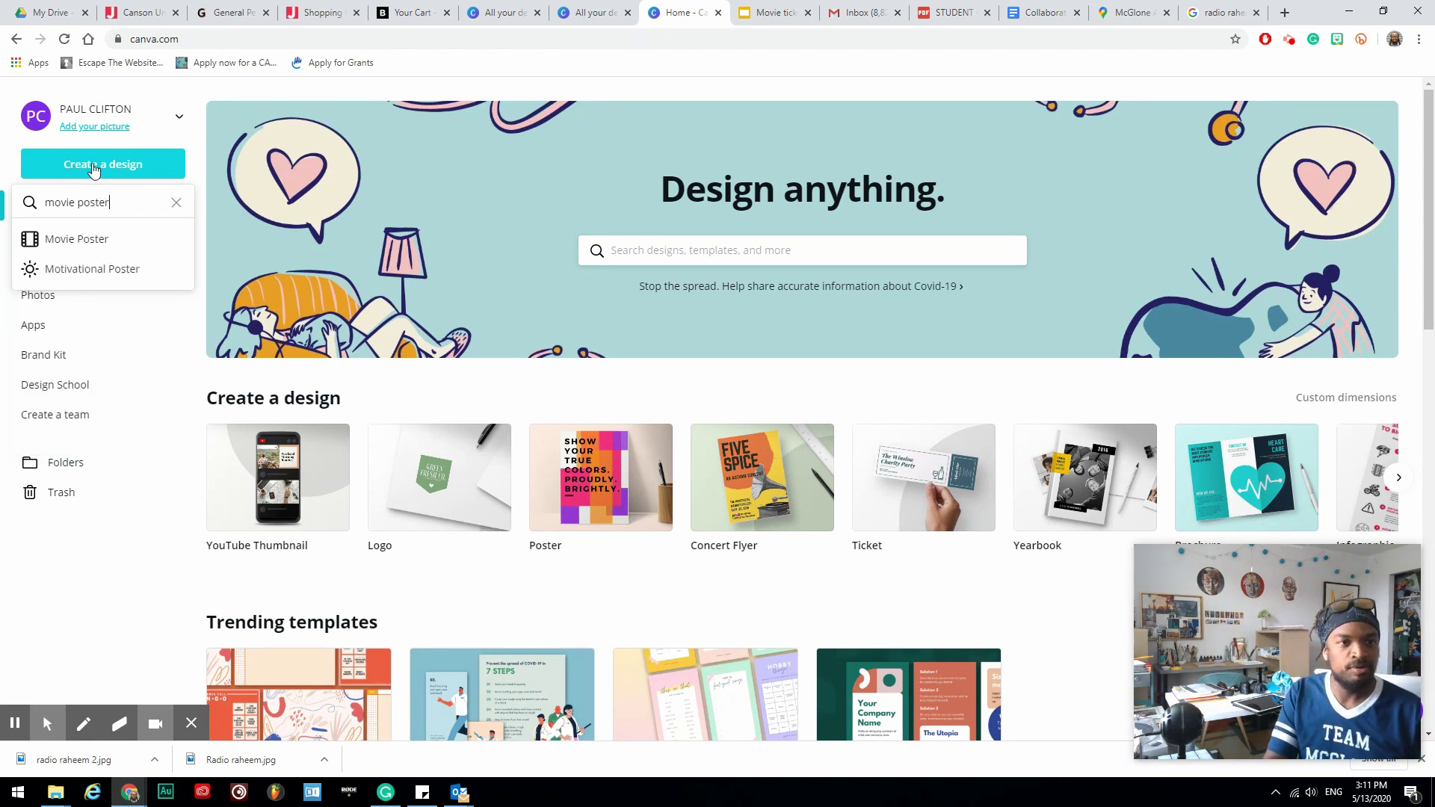
Step: Create a Movie Poster design using the Annie's Playground template
{"action": "left_click", "coordinate": [68, 244]}
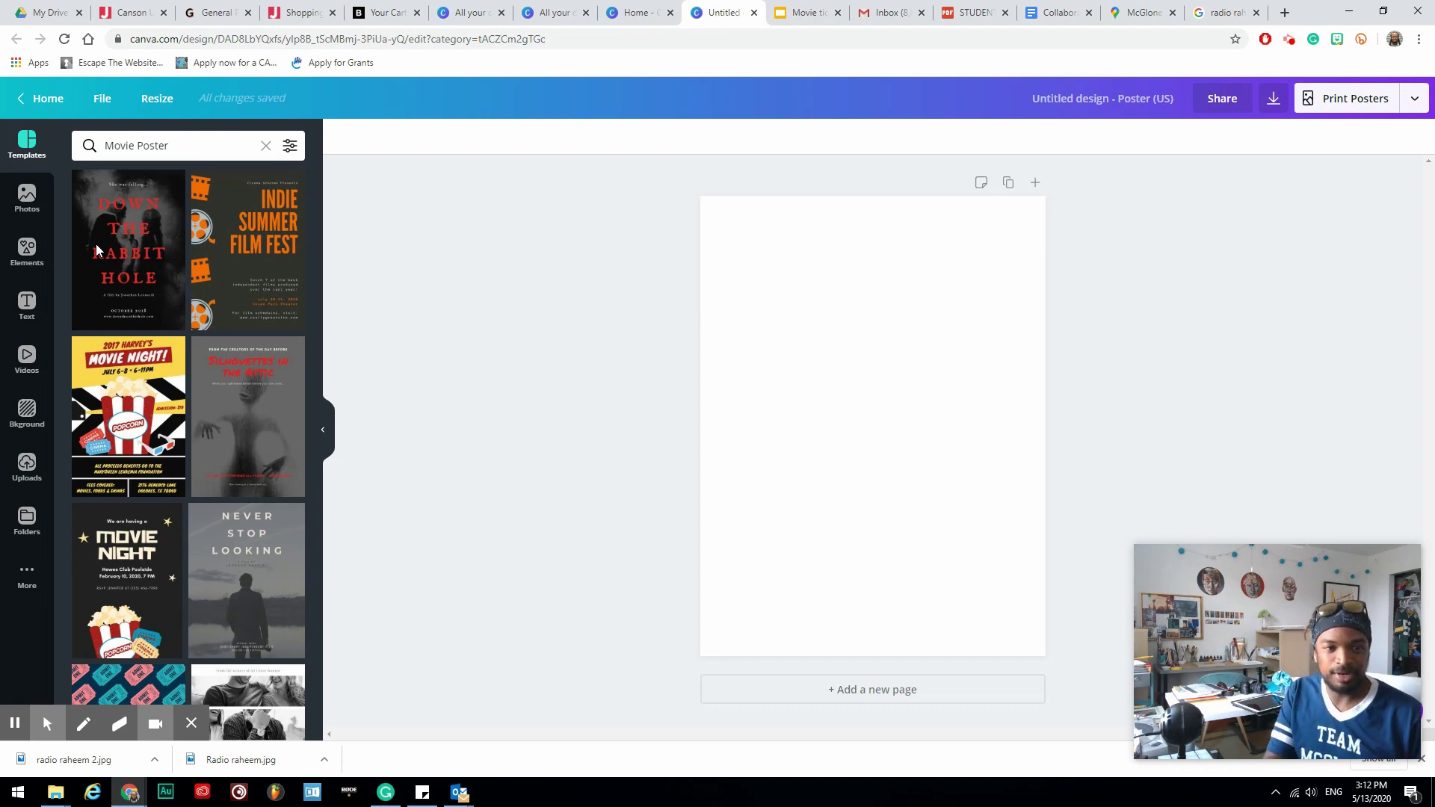
{"action": "scroll", "coordinate": [212, 434], "scroll_direction": "down", "scroll_amount": 4}
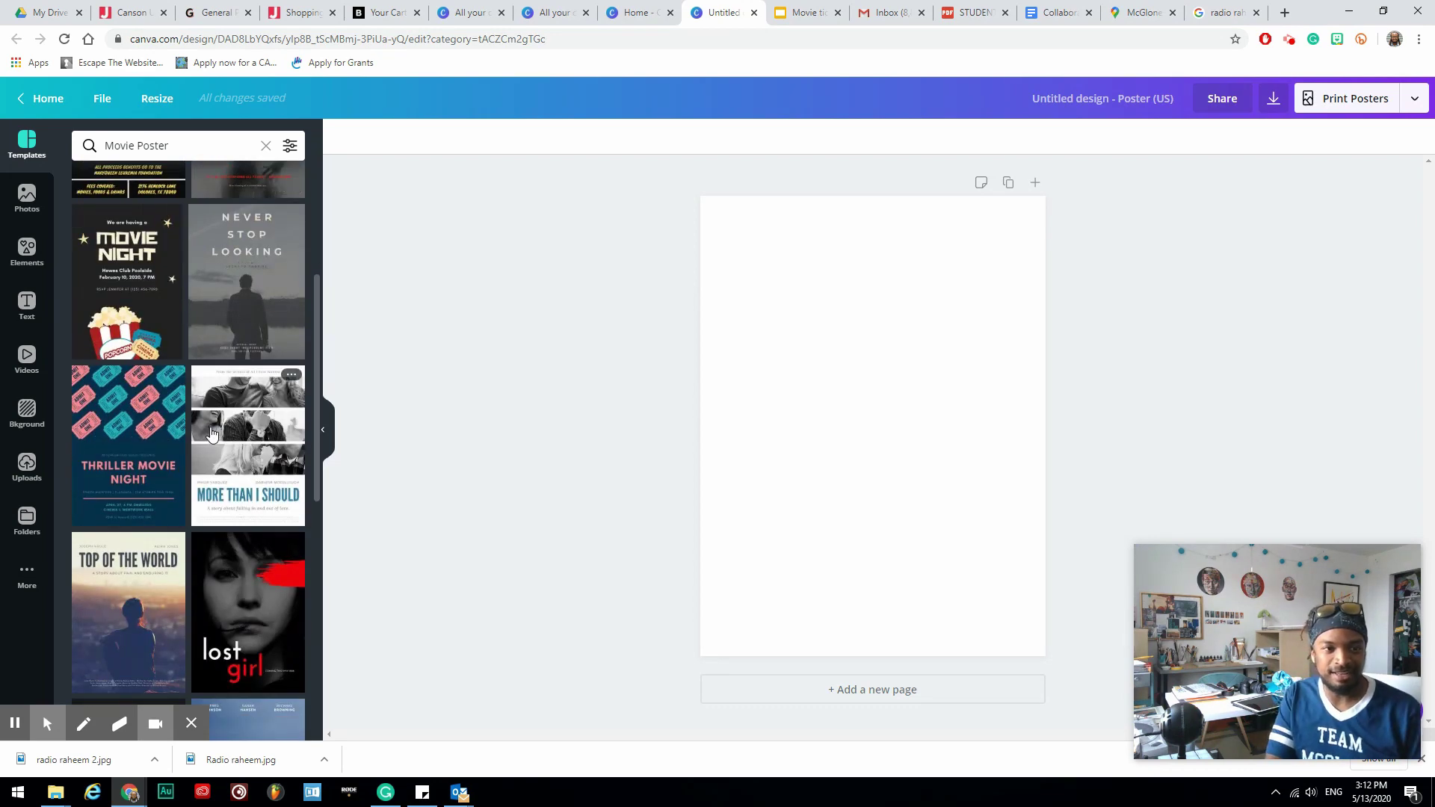
{"action": "scroll", "coordinate": [211, 452], "scroll_direction": "down", "scroll_amount": 6}
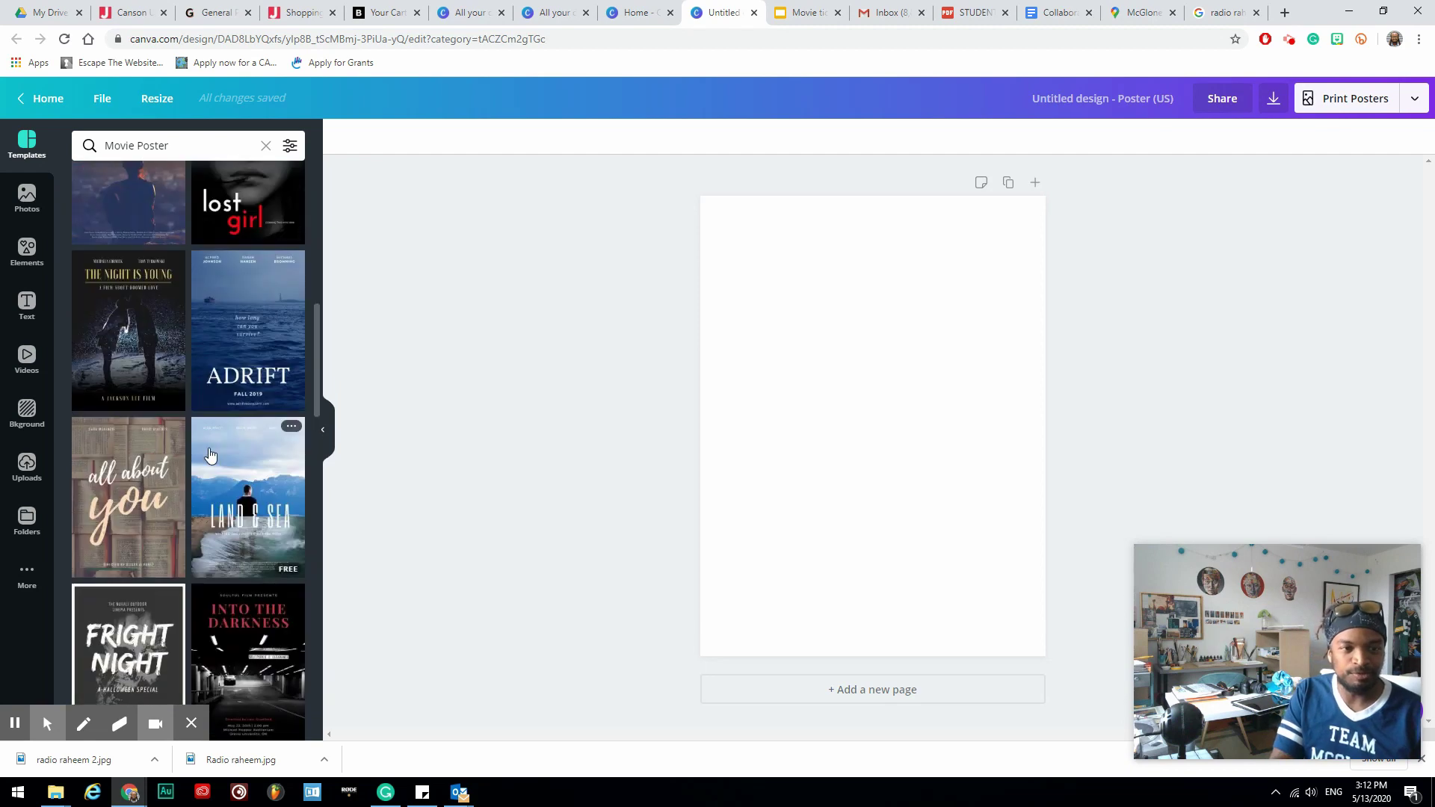
{"action": "scroll", "coordinate": [210, 455], "scroll_direction": "down", "scroll_amount": 3}
{"action": "scroll", "coordinate": [210, 454], "scroll_direction": "down", "scroll_amount": 4}
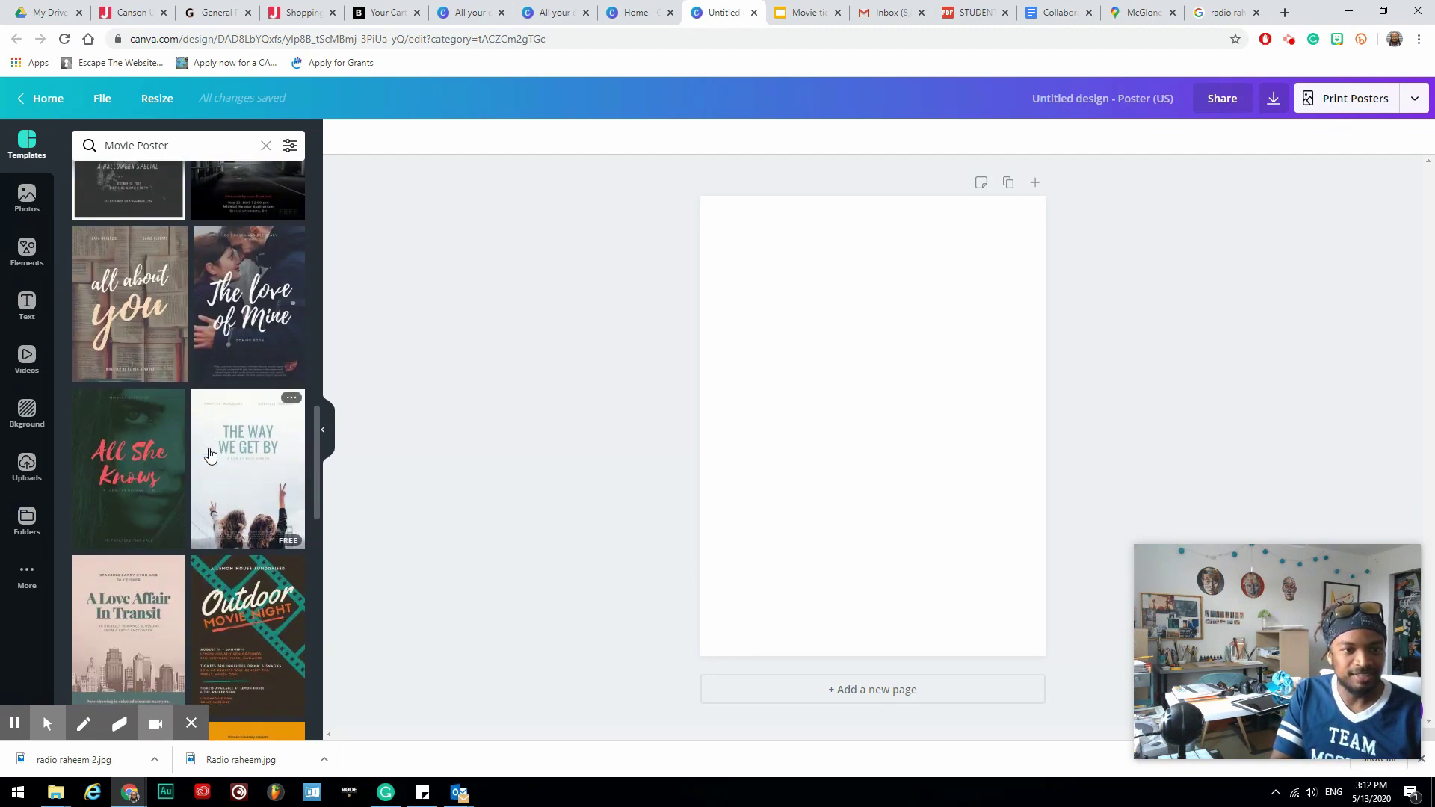
{"action": "scroll", "coordinate": [210, 455], "scroll_direction": "down", "scroll_amount": 10}
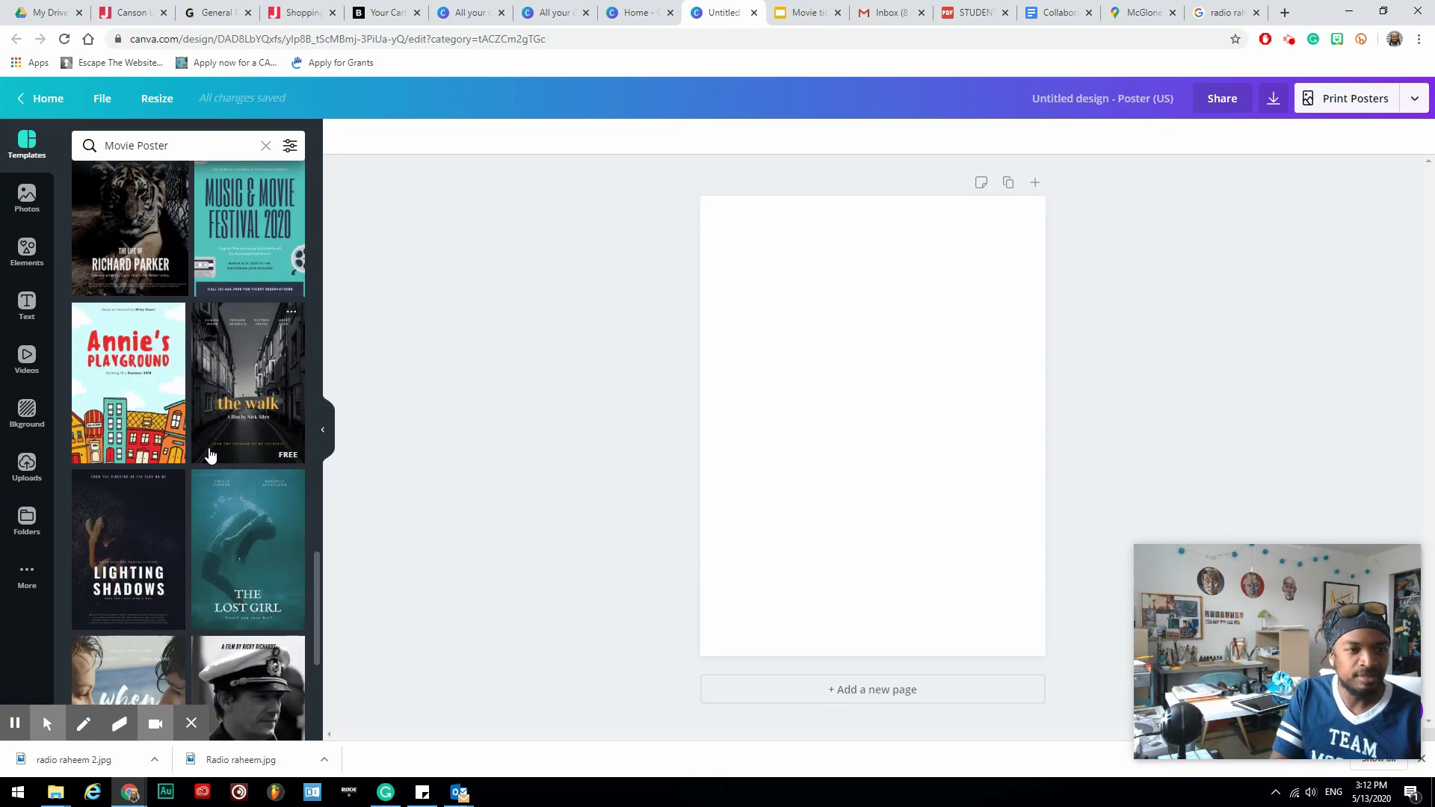
{"action": "left_click", "coordinate": [173, 441]}
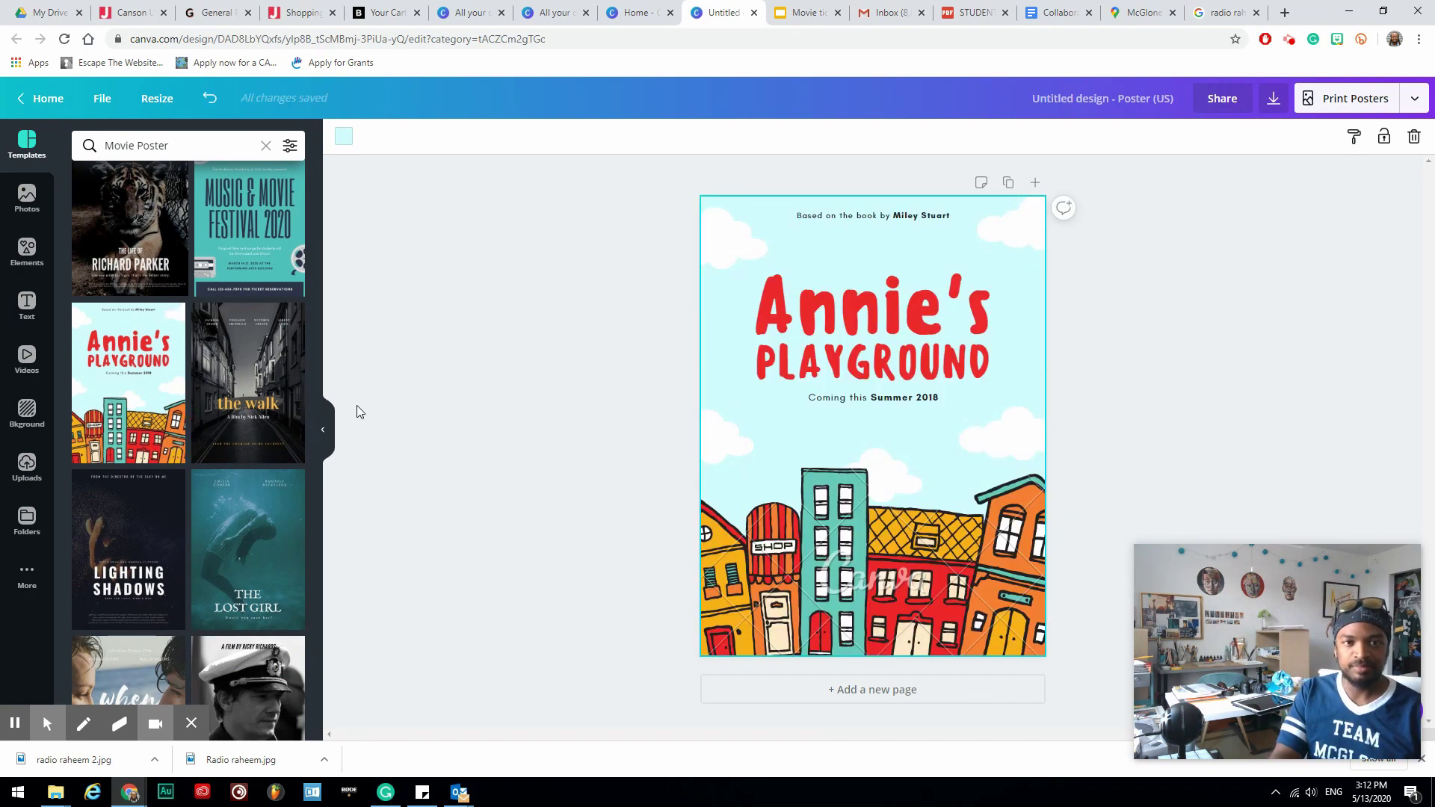
Step: Delete the template's buildings illustration, leaving the sky and clouds
{"action": "left_click", "coordinate": [841, 599]}
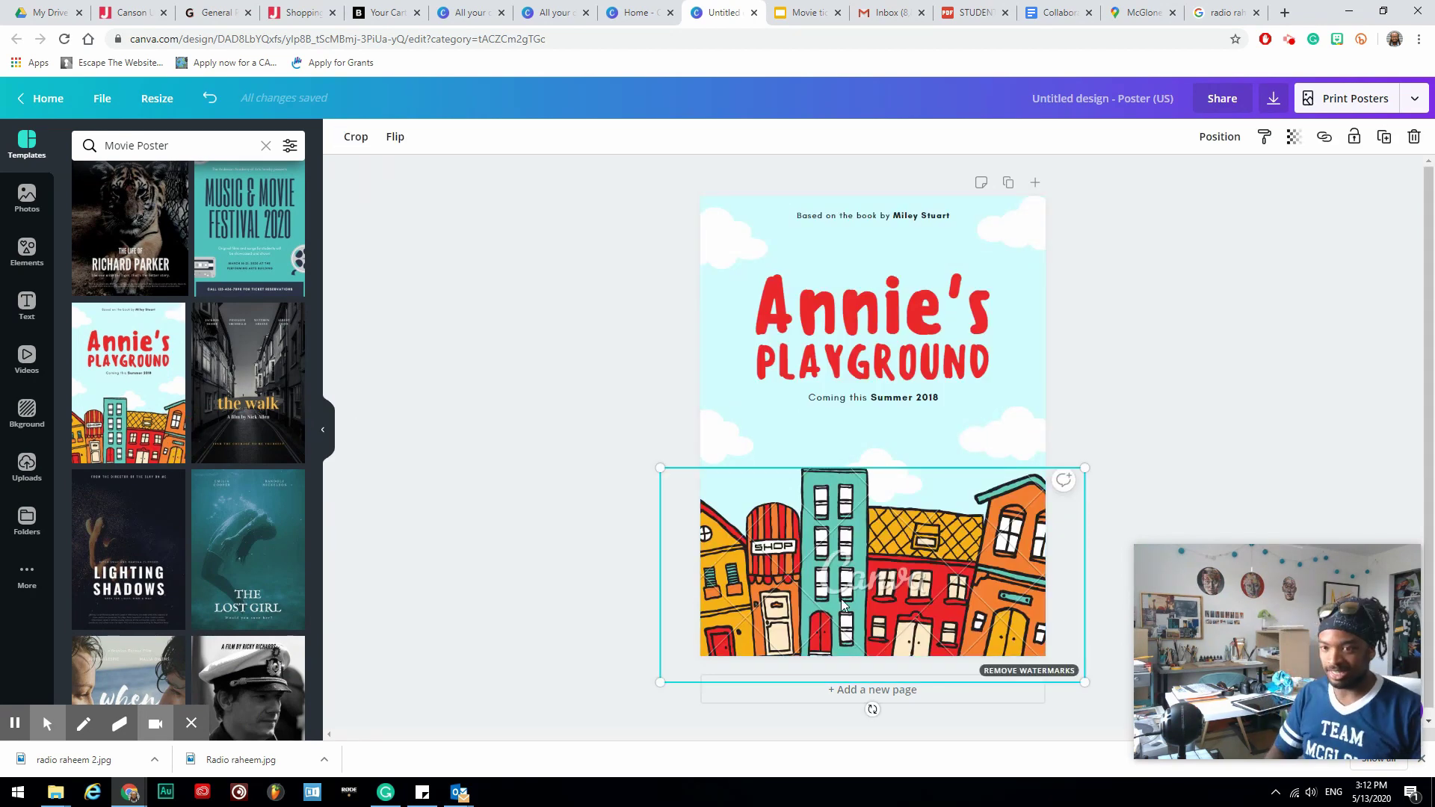
{"action": "key", "text": "Delete"}
{"action": "left_click", "coordinate": [27, 469]}
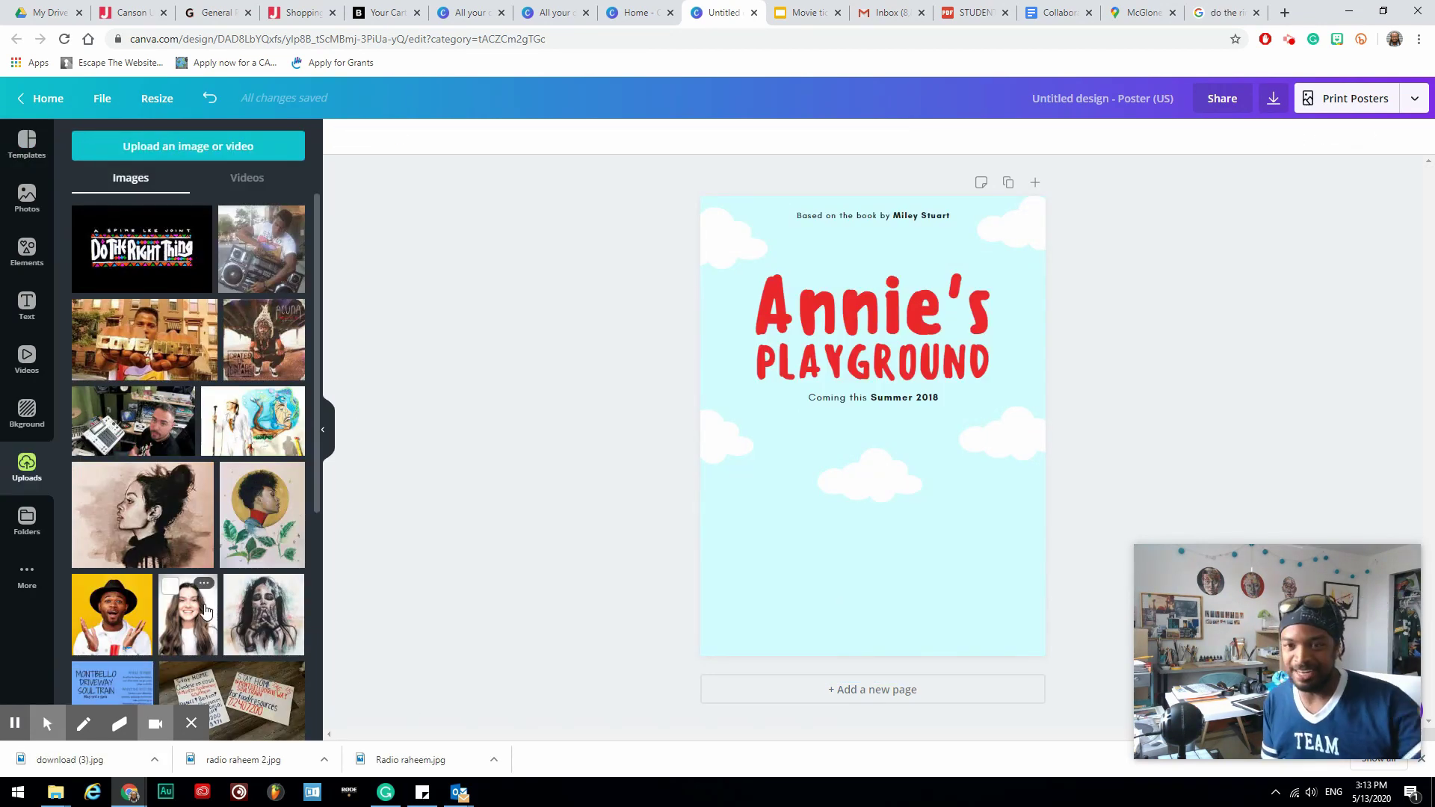
Step: Delete the Annie's Playground title and move 'Coming this Summer 2018' to the poster bottom
{"action": "left_click", "coordinate": [845, 321]}
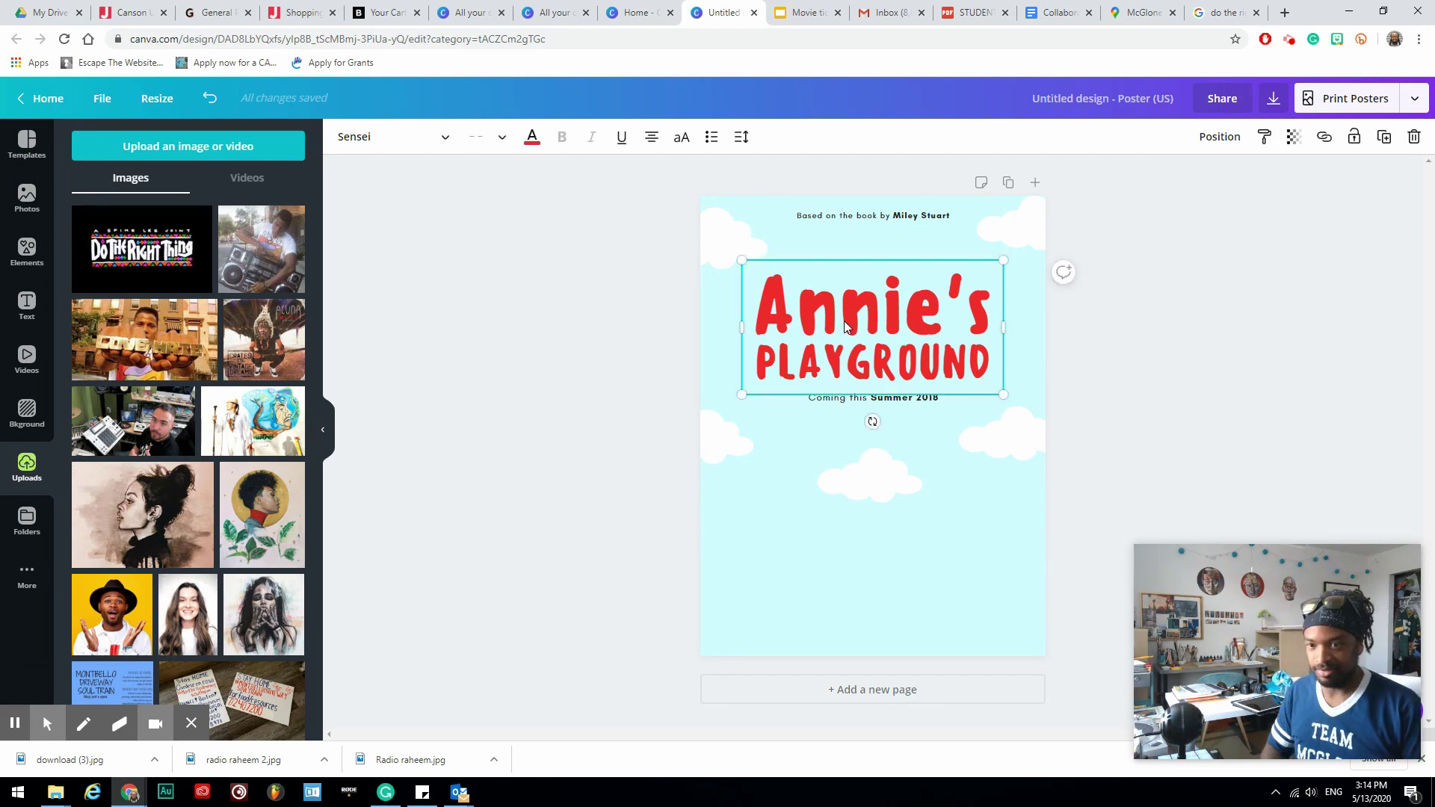
{"action": "key", "text": "Delete"}
{"action": "left_click_drag", "start_coordinate": [104, 262], "coordinate": [786, 308]}
{"action": "left_click_drag", "start_coordinate": [926, 359], "coordinate": [895, 637]}
{"action": "left_click", "coordinate": [875, 314]}
{"action": "left_click_drag", "start_coordinate": [963, 388], "coordinate": [1034, 432]}
Step: Retype the top credit line as 'A Spike Lee Joint' and remove the placed image
{"action": "left_click", "coordinate": [956, 216]}
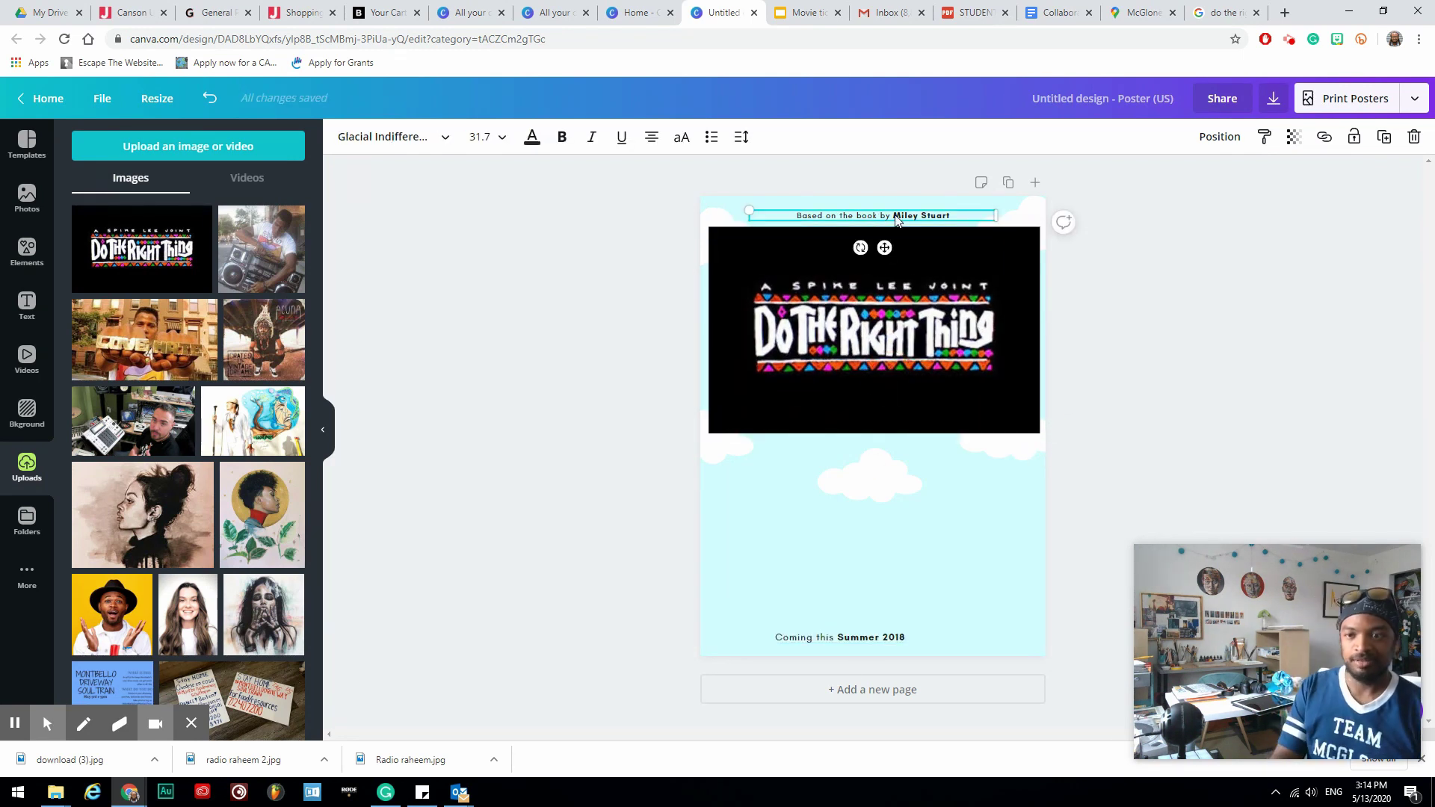
{"action": "double_click", "coordinate": [955, 216]}
{"action": "key", "text": "BackSpace"}
{"action": "type", "text": "A Spike Lee Joint"}
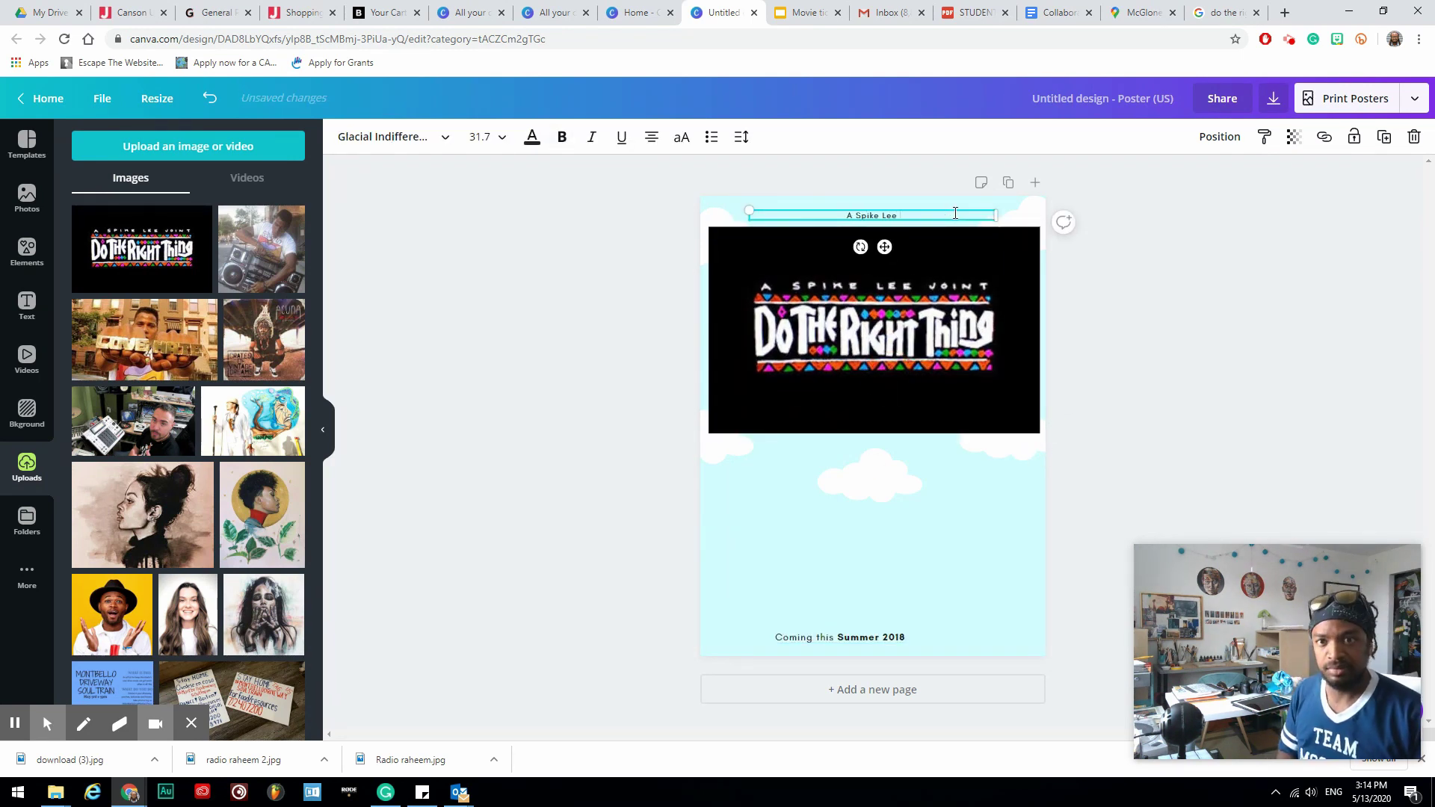
{"action": "left_click", "coordinate": [913, 343]}
{"action": "key", "text": "Delete"}
Step: Add a 'Do The Right Thing' heading in Knewave, sized up to about 180
{"action": "left_click", "coordinate": [31, 310]}
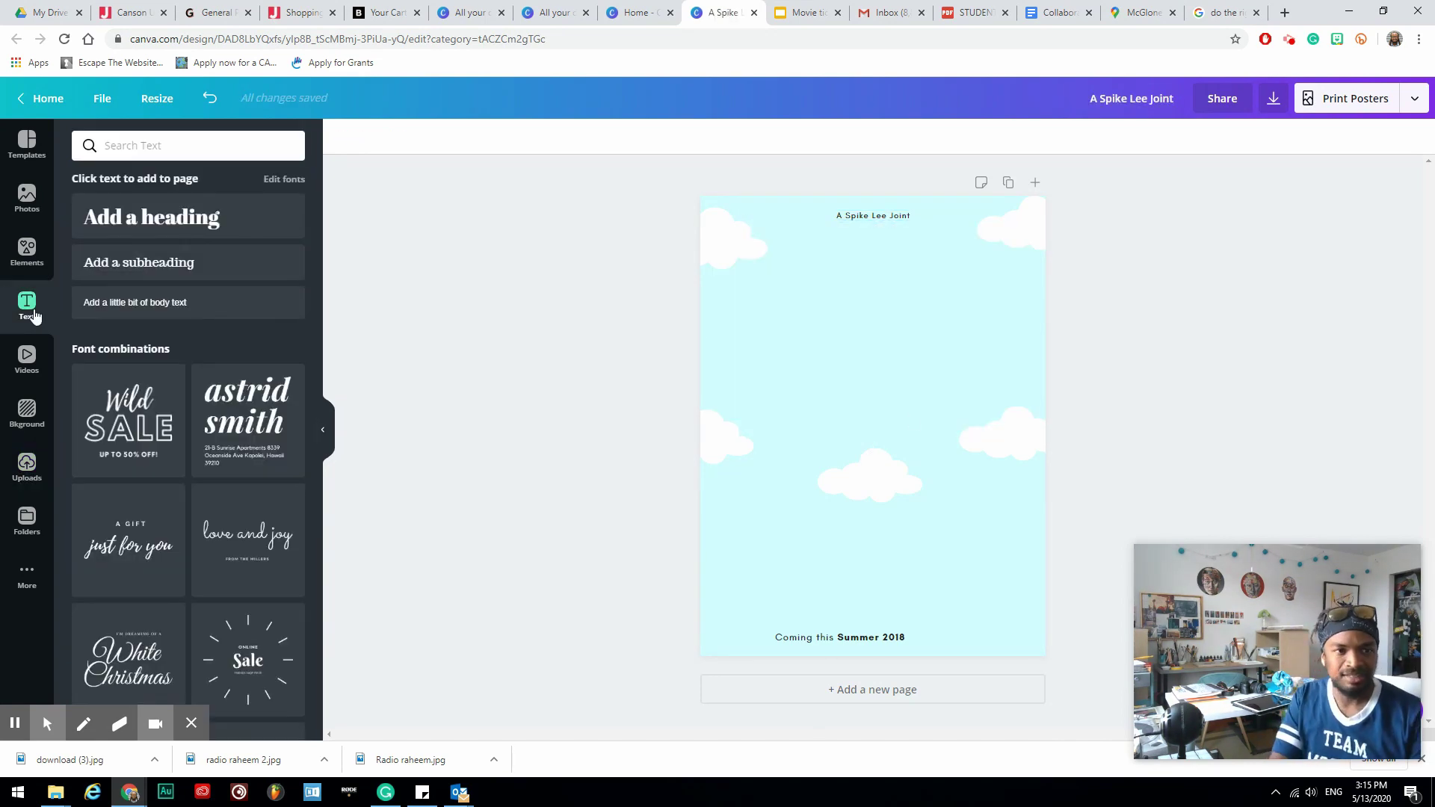
{"action": "left_click", "coordinate": [131, 221]}
{"action": "left_click", "coordinate": [501, 138]}
{"action": "left_click", "coordinate": [501, 137]}
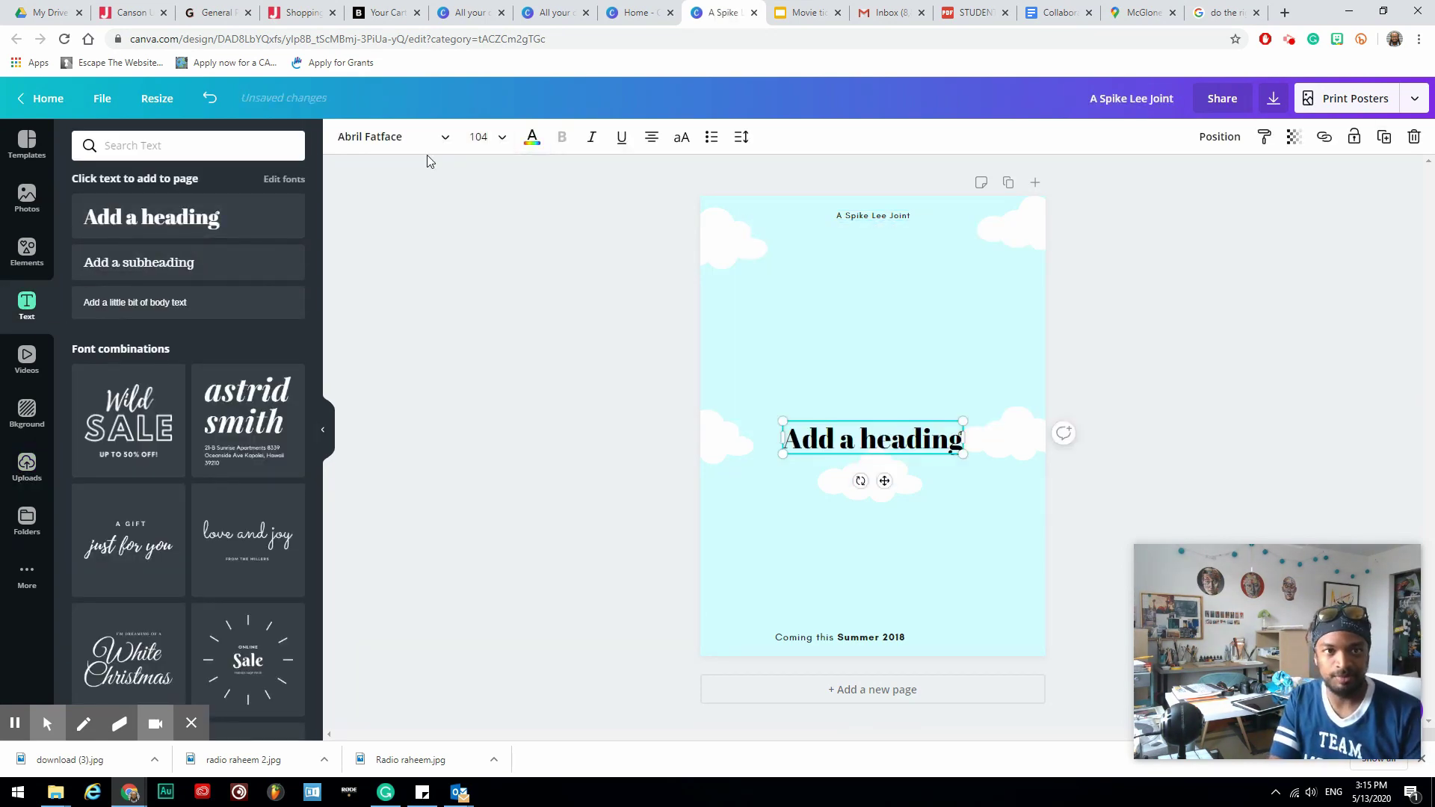
{"action": "left_click", "coordinate": [422, 139]}
{"action": "left_click", "coordinate": [211, 273]}
{"action": "left_click_drag", "start_coordinate": [927, 437], "coordinate": [929, 269]}
{"action": "type", "text": "Do"}
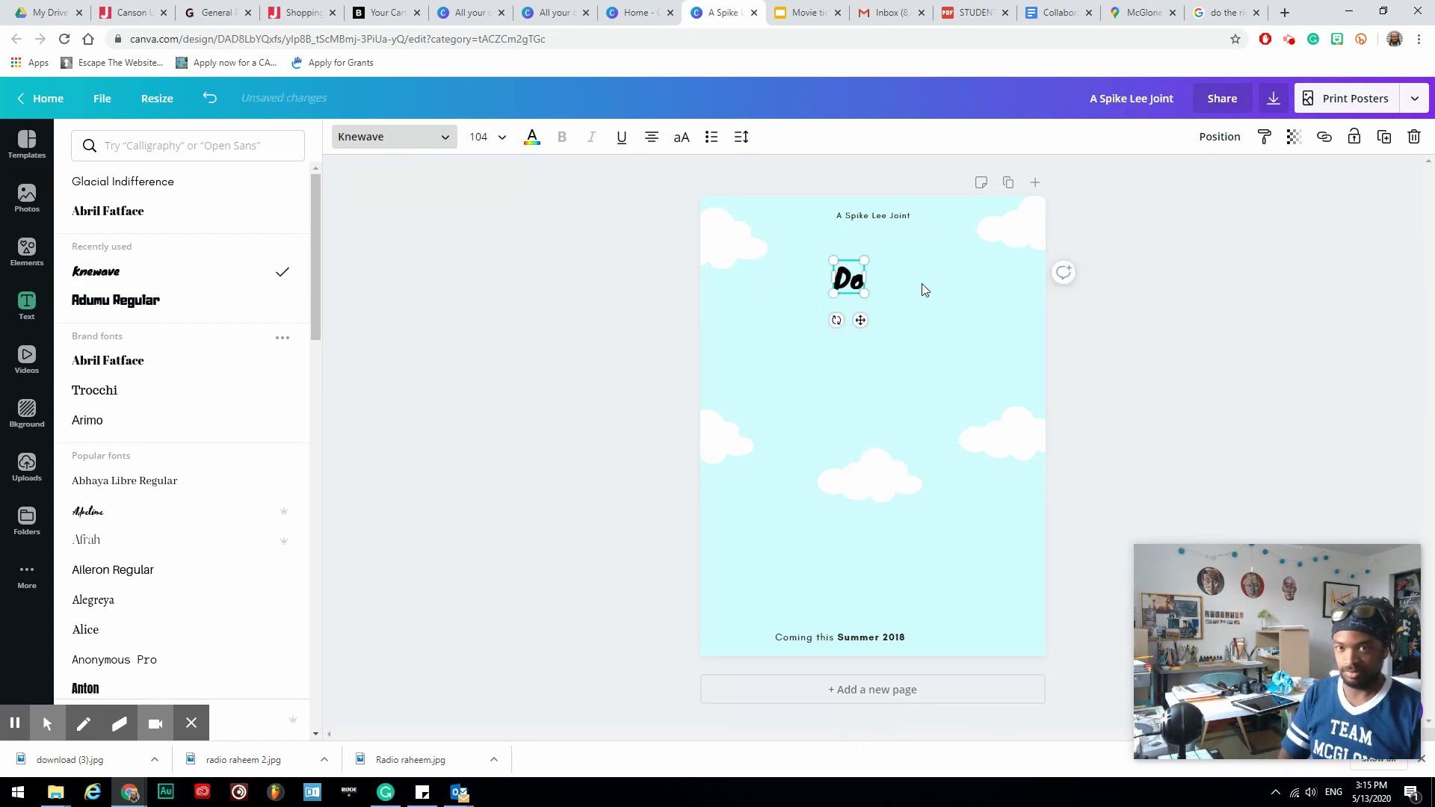
{"action": "type", "text": " The Right Thing"}
{"action": "left_click", "coordinate": [501, 137]}
{"action": "left_click", "coordinate": [523, 524]}
{"action": "left_click_drag", "start_coordinate": [991, 364], "coordinate": [1045, 381]}
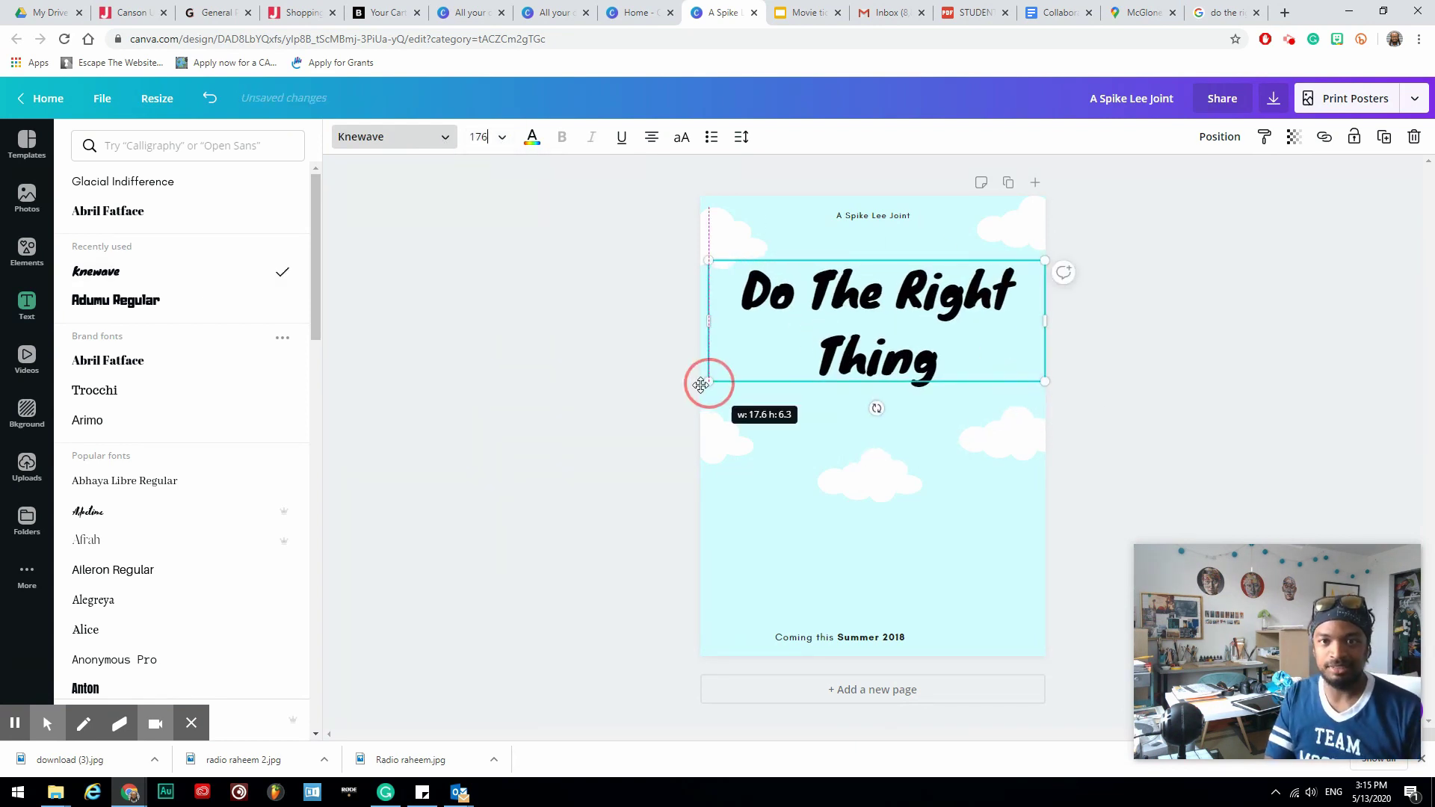
{"action": "left_click_drag", "start_coordinate": [700, 384], "coordinate": [700, 384]}
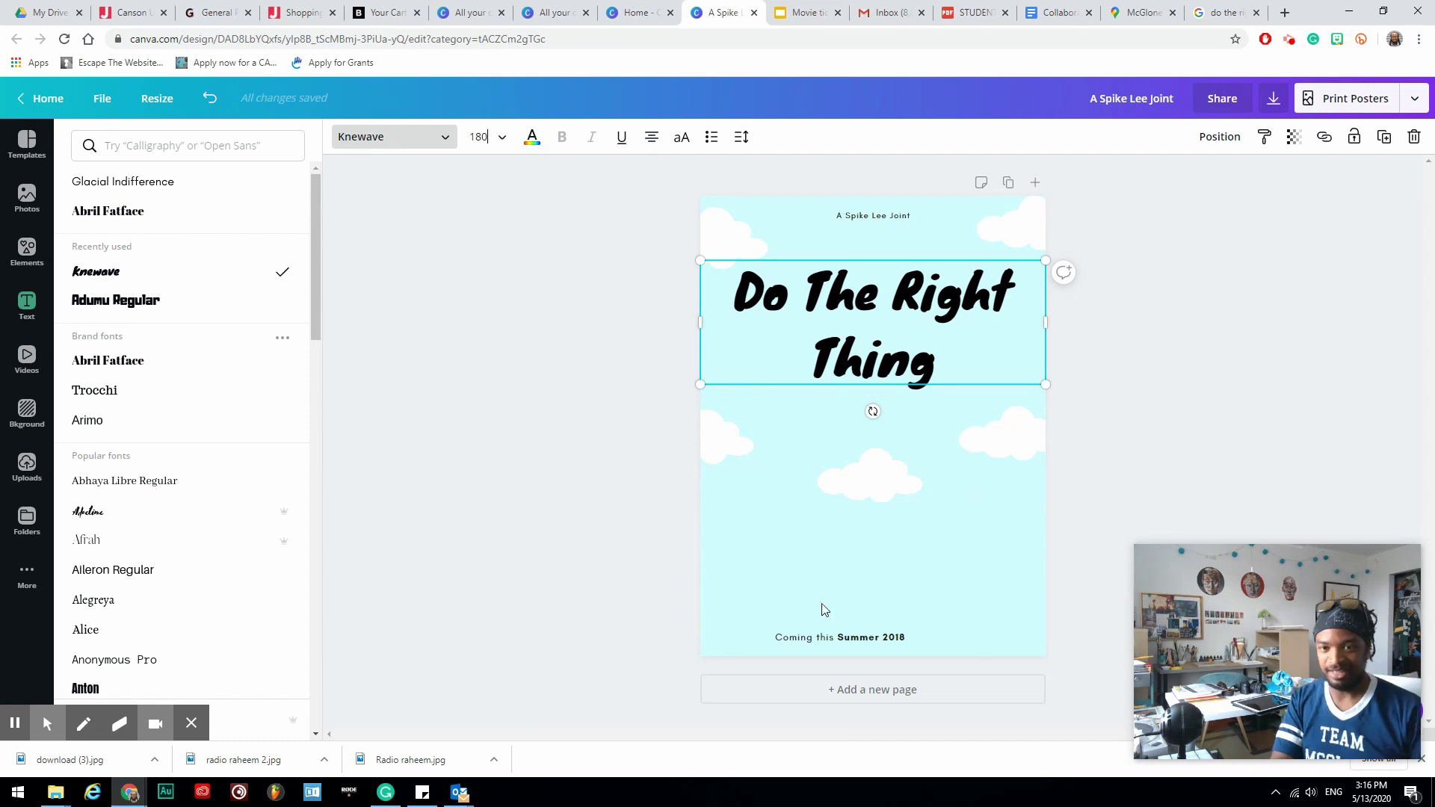
Step: Colour the clouds: middle and top-left yellow, right red, left and top-right blue
{"action": "left_click", "coordinate": [885, 485]}
{"action": "left_click", "coordinate": [344, 136]}
{"action": "left_click", "coordinate": [167, 363]}
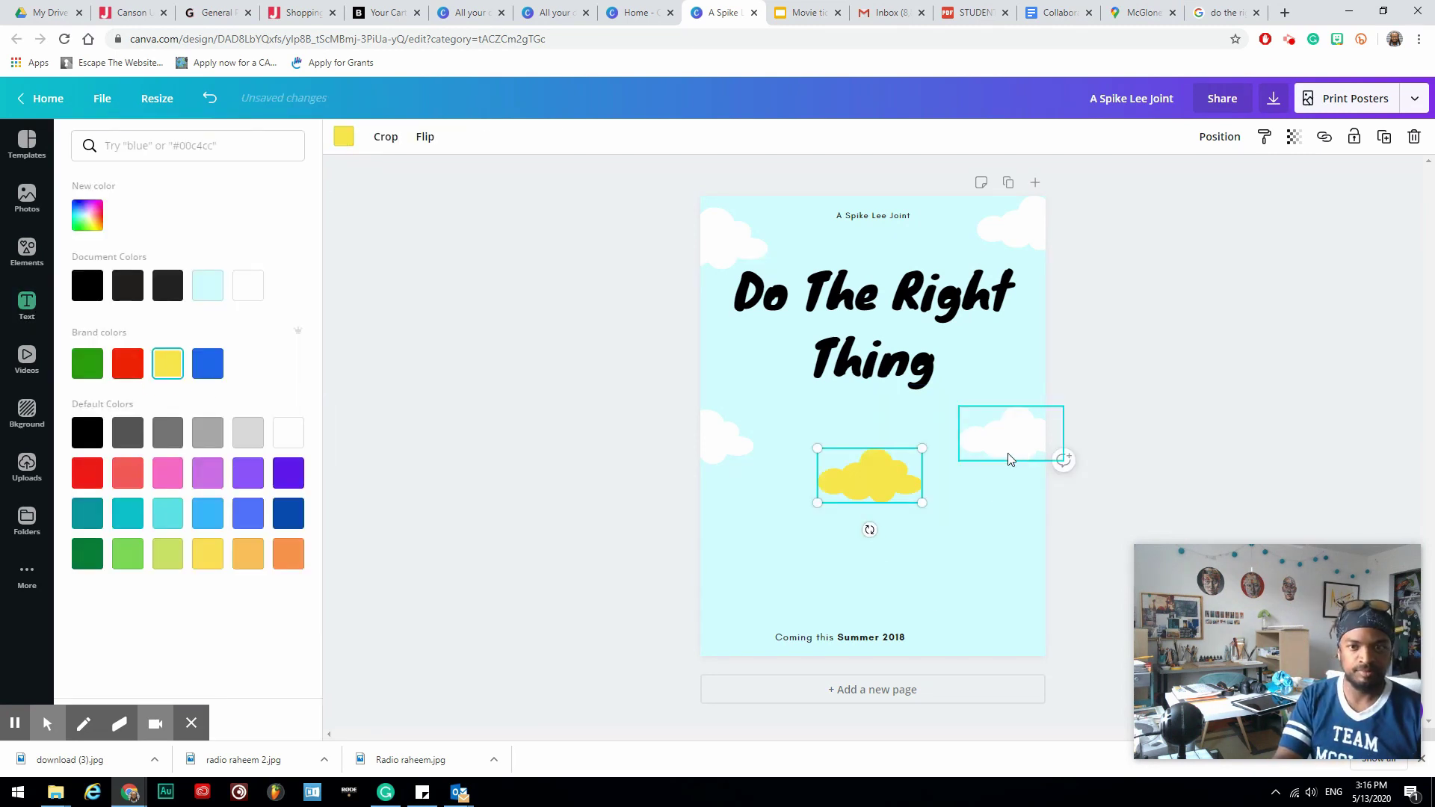
{"action": "left_click", "coordinate": [1008, 449]}
{"action": "left_click", "coordinate": [128, 363]}
{"action": "left_click", "coordinate": [718, 440]}
{"action": "left_click", "coordinate": [207, 363]}
{"action": "left_click", "coordinate": [729, 238]}
{"action": "left_click", "coordinate": [167, 364]}
{"action": "left_click", "coordinate": [1011, 224]}
{"action": "left_click", "coordinate": [198, 370]}
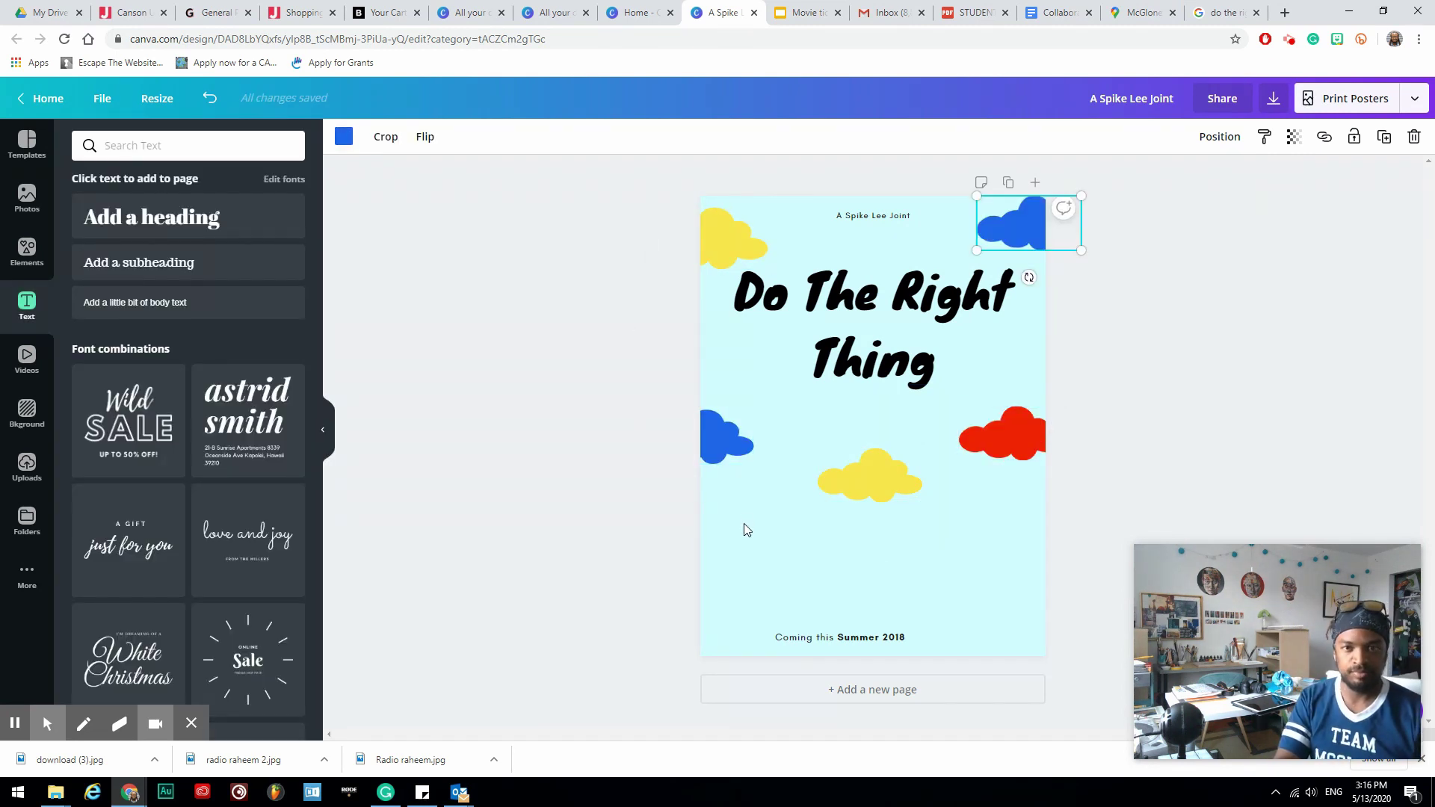
Step: Make the page background light grey
{"action": "left_click", "coordinate": [745, 529]}
{"action": "left_click", "coordinate": [344, 136]}
{"action": "left_click", "coordinate": [207, 474]}
{"action": "left_click", "coordinate": [248, 474]}
{"action": "left_click", "coordinate": [867, 643]}
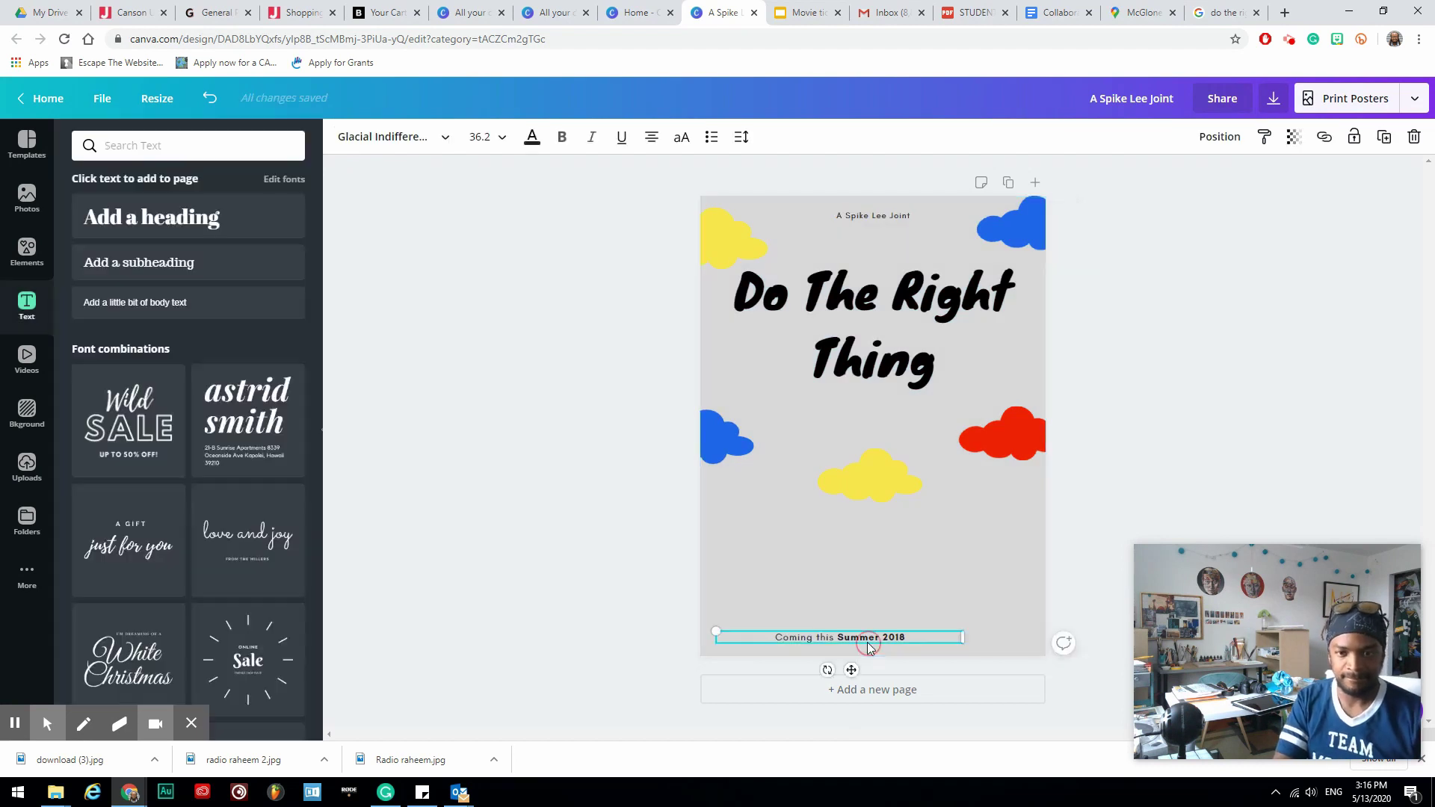
{"action": "left_click", "coordinate": [837, 638]}
Step: Reword the bottom line to 'Coming to the Confluence Center Fall 2020'
{"action": "key", "text": "BackSpace"}
{"action": "key", "text": "BackSpace"}
{"action": "key", "text": "BackSpace"}
{"action": "key", "text": "BackSpace"}
{"action": "key", "text": "BackSpace"}
{"action": "type", "text": "to the Confluence Center"}
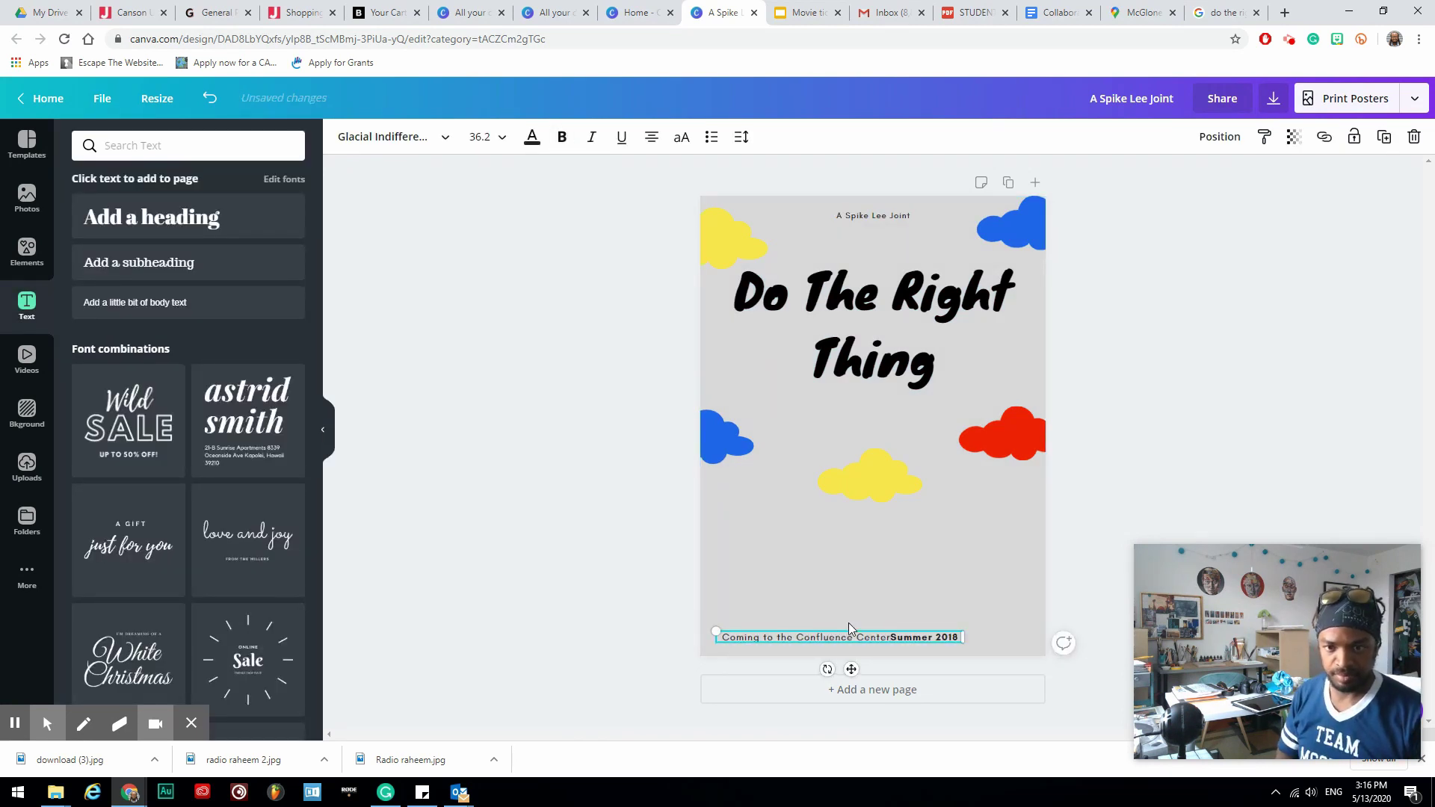
{"action": "key", "text": "Delete"}
{"action": "key", "text": "Delete"}
{"action": "key", "text": "Delete"}
{"action": "key", "text": "Delete"}
{"action": "key", "text": "Delete"}
{"action": "key", "text": "Delete"}
{"action": "type", "text": "Fall"}
{"action": "key", "text": "End"}
{"action": "key", "text": "BackSpace"}
{"action": "key", "text": "BackSpace"}
{"action": "type", "text": "20"}
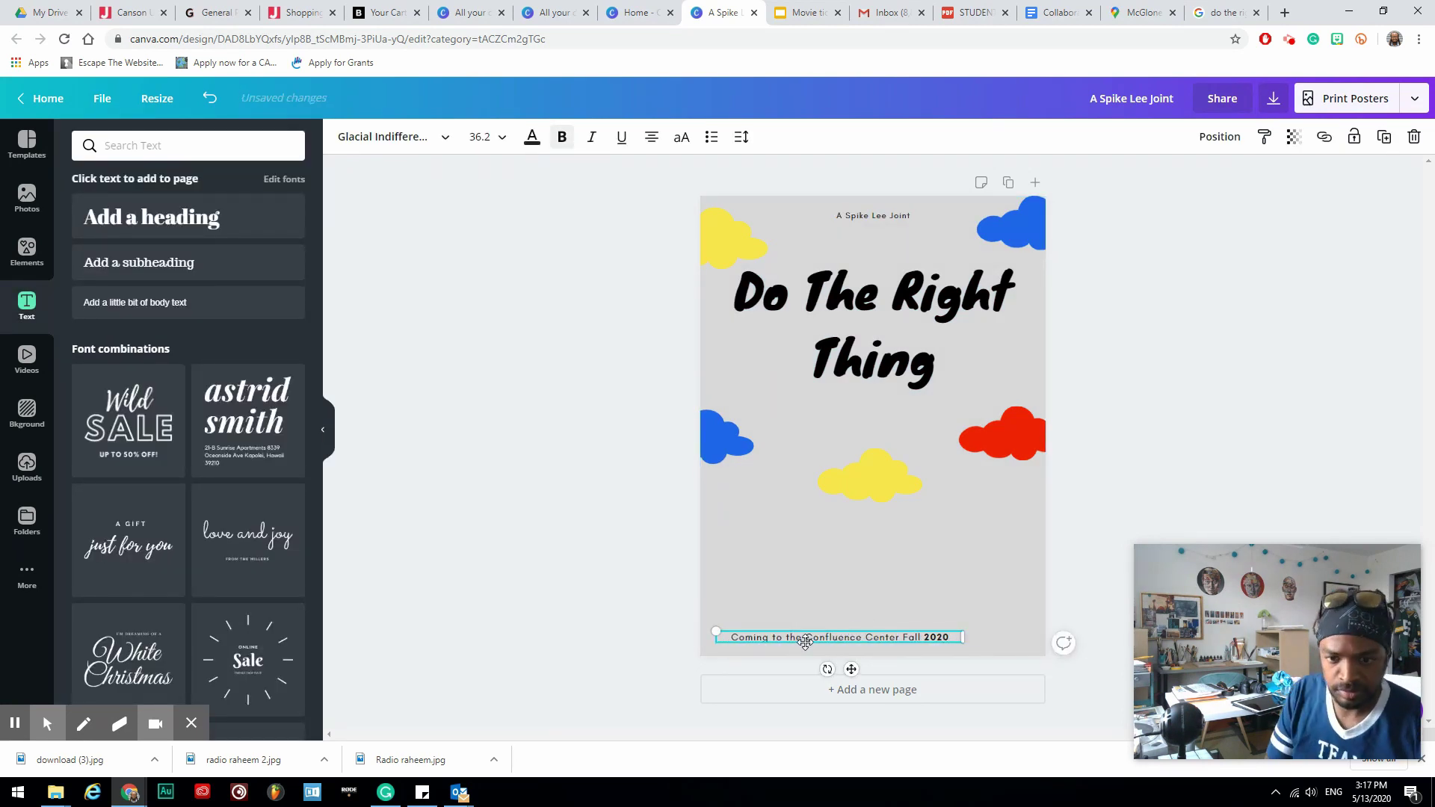
Step: Enlarge the bottom text line across the poster
{"action": "left_click", "coordinate": [920, 633]}
{"action": "key", "text": "ctrl+shift+period"}
{"action": "left_click_drag", "start_coordinate": [770, 636], "coordinate": [787, 636]}
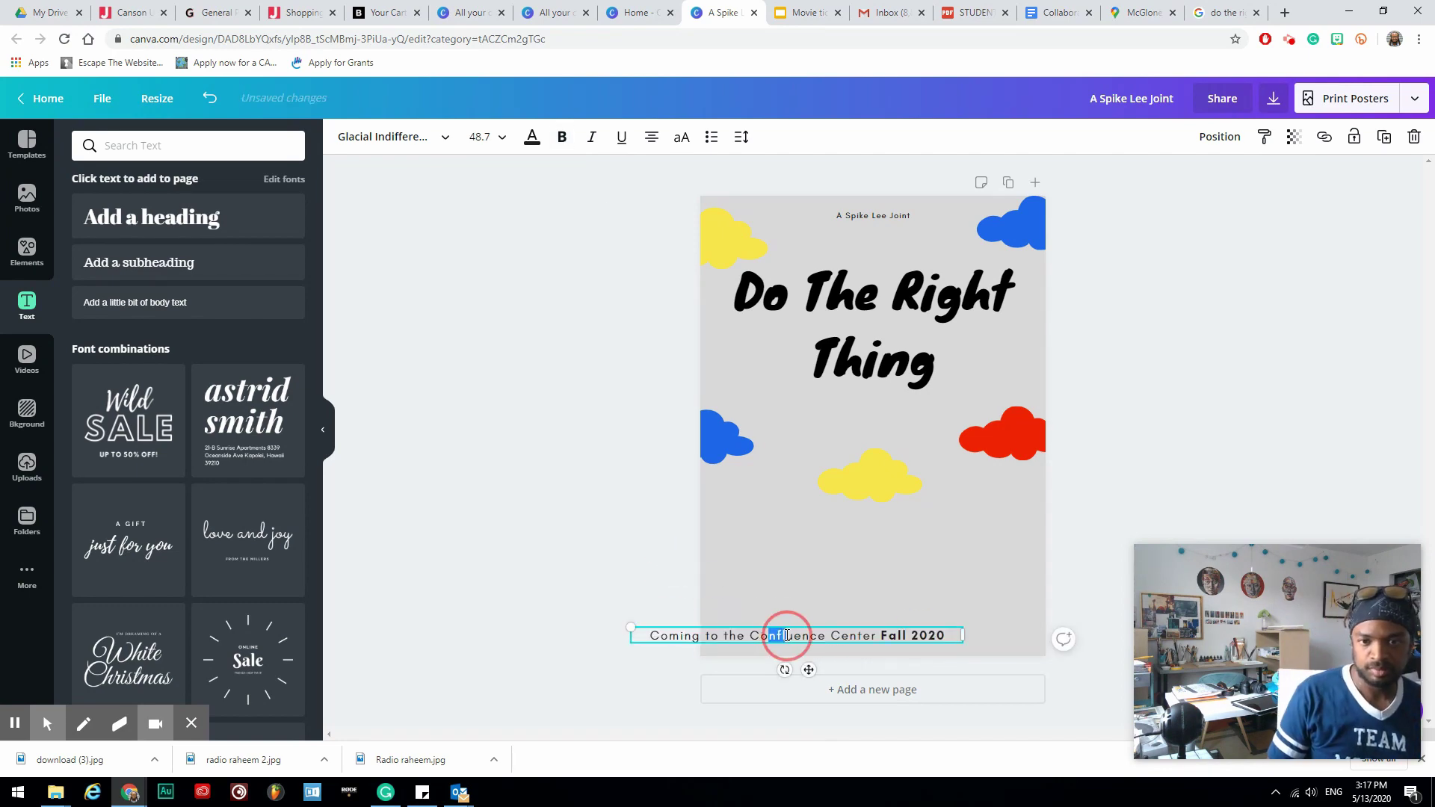
{"action": "left_click", "coordinate": [618, 577]}
Step: Search the Elements library for 'buildings' graphics
{"action": "left_click", "coordinate": [1230, 12]}
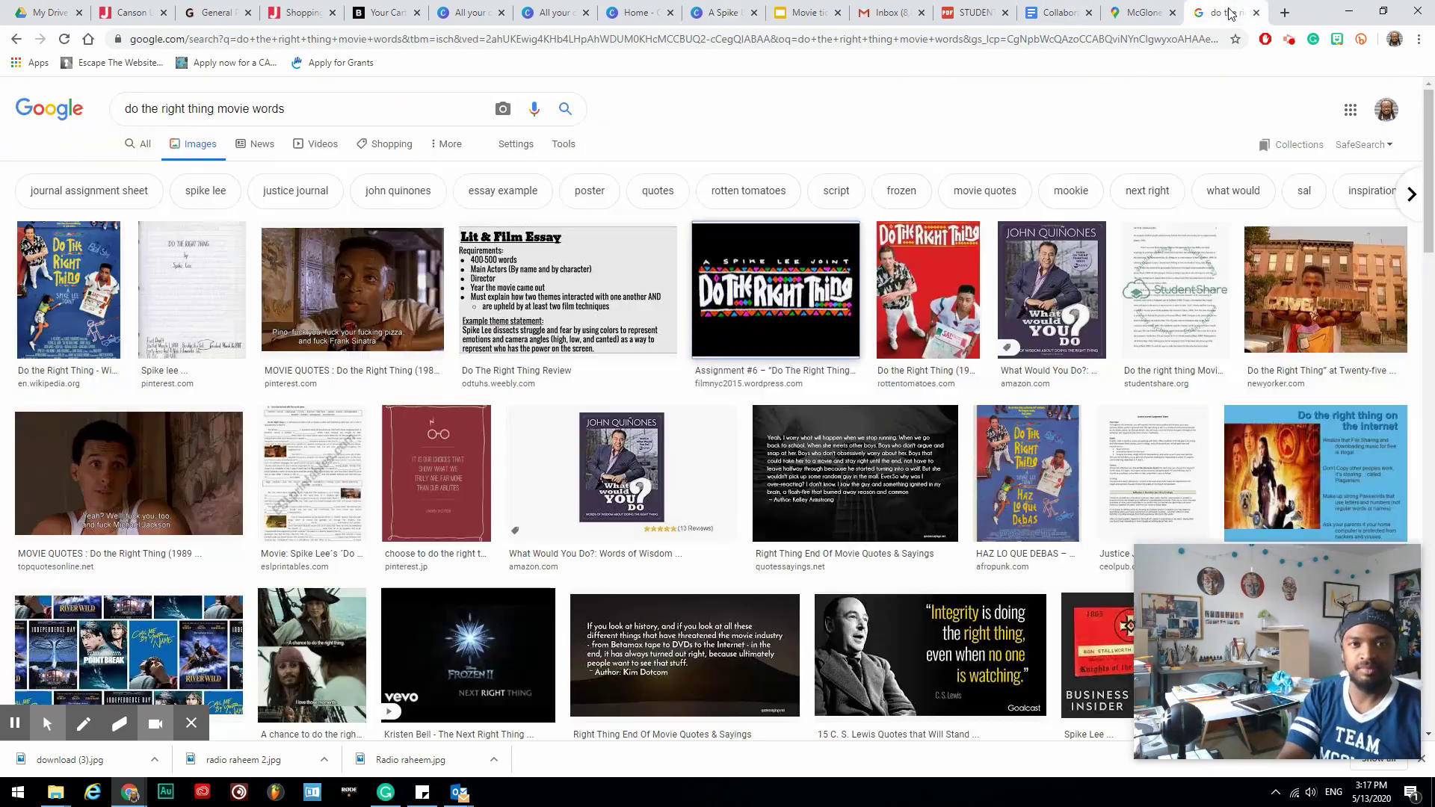
{"action": "left_click", "coordinate": [722, 13]}
{"action": "left_click", "coordinate": [27, 251]}
{"action": "type", "text": "buildings"}
{"action": "key", "text": "Return"}
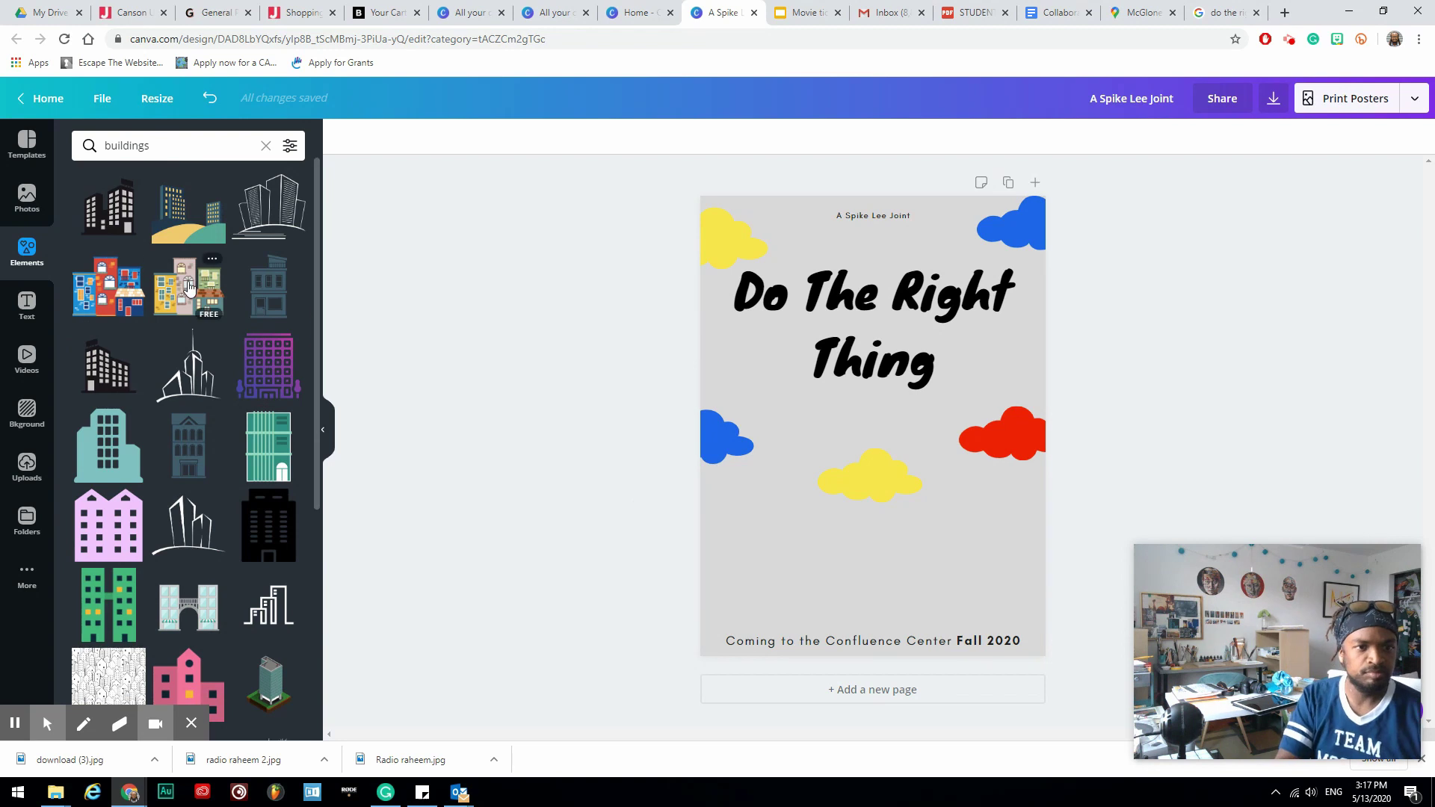
Step: Place matching colourful row-house graphics at the bottom-left and bottom-right of the poster
{"action": "left_click_drag", "start_coordinate": [189, 288], "coordinate": [767, 570]}
{"action": "left_click_drag", "start_coordinate": [93, 296], "coordinate": [934, 565]}
{"action": "left_click", "coordinate": [714, 527]}
{"action": "key", "text": "Delete"}
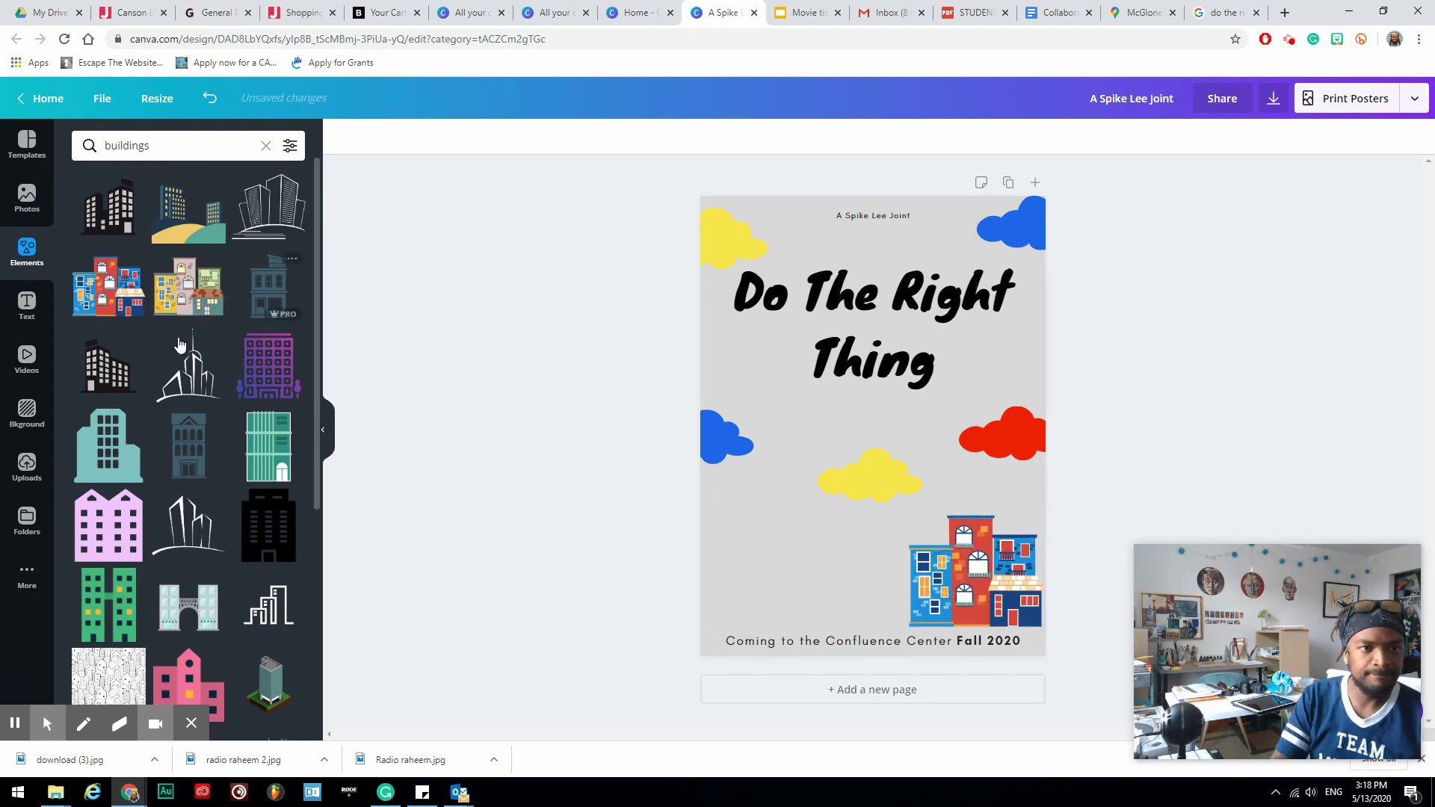
{"action": "left_click_drag", "start_coordinate": [108, 288], "coordinate": [770, 572]}
{"action": "left_click", "coordinate": [628, 570]}
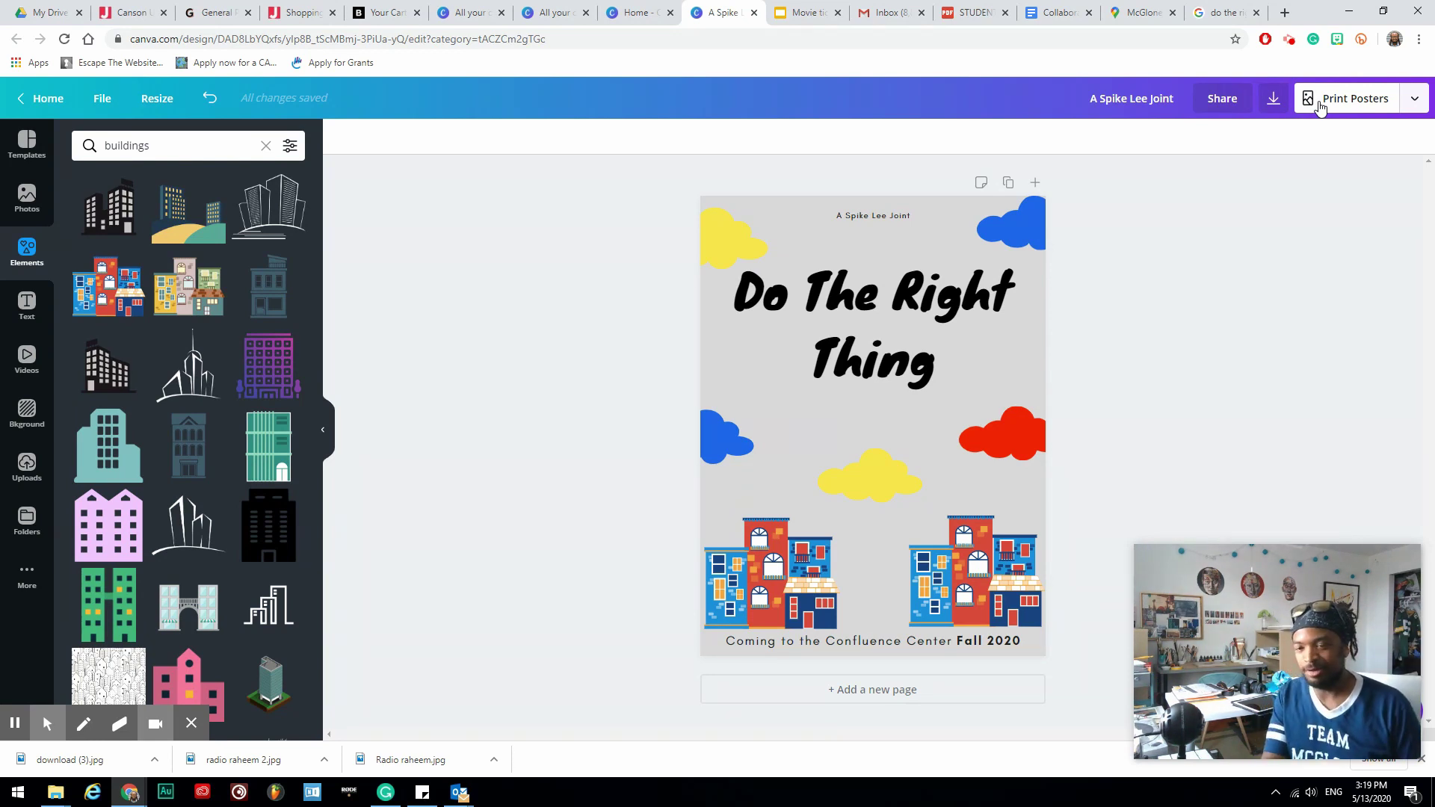
Step: Download the poster as a PDF Print file, 'A Spike Lee Joint.pdf'
{"action": "left_click", "coordinate": [1273, 104]}
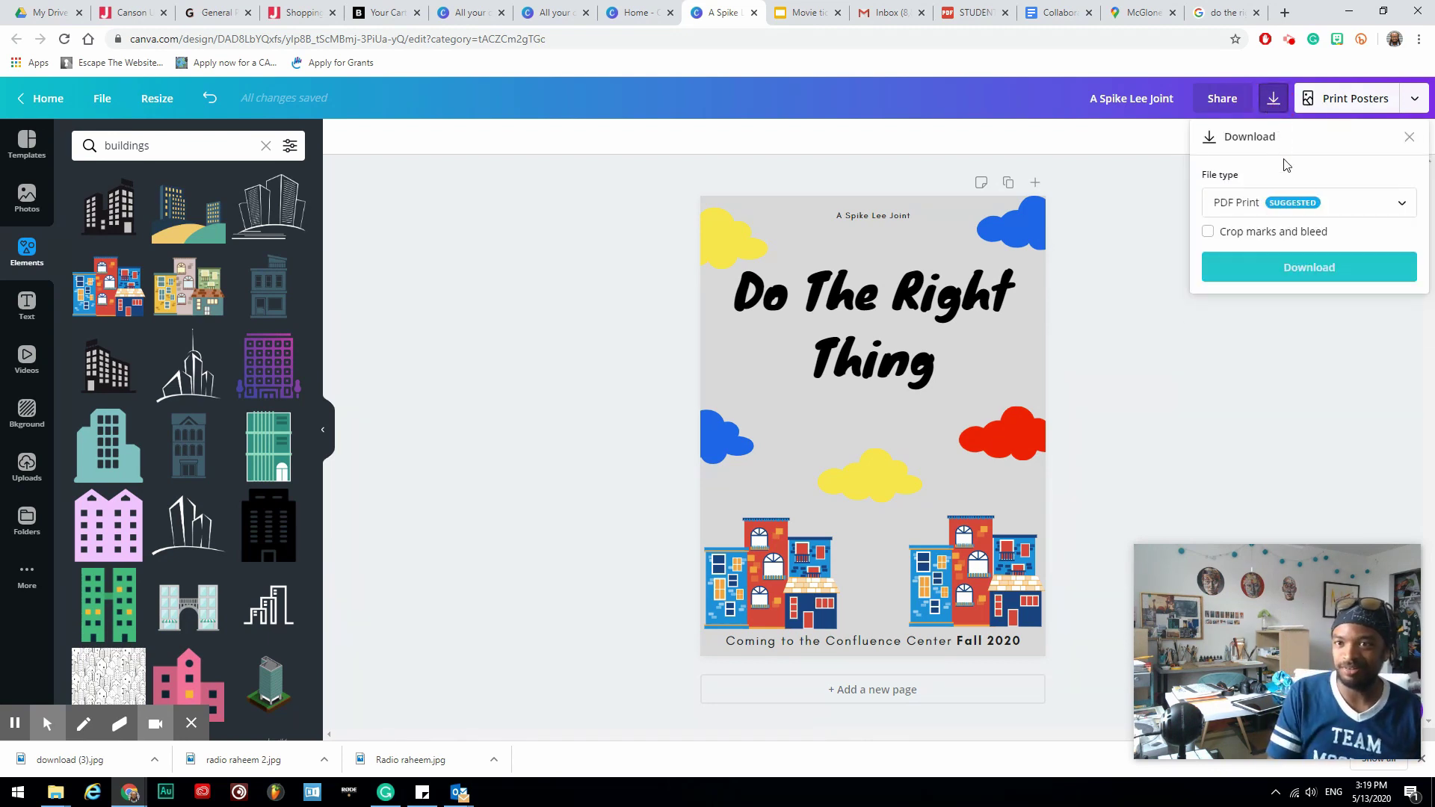
{"action": "left_click", "coordinate": [1330, 213]}
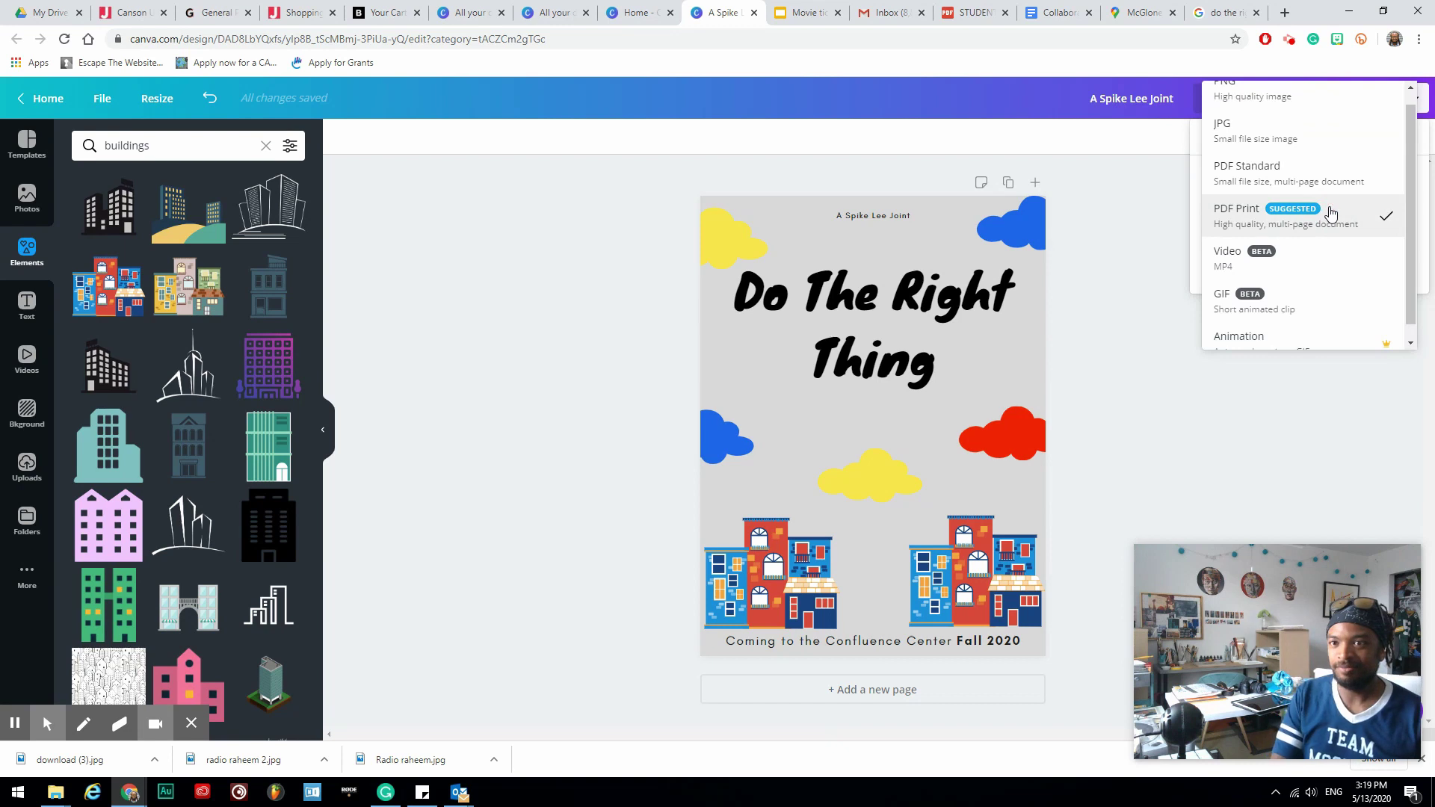
{"action": "left_click", "coordinate": [1213, 229]}
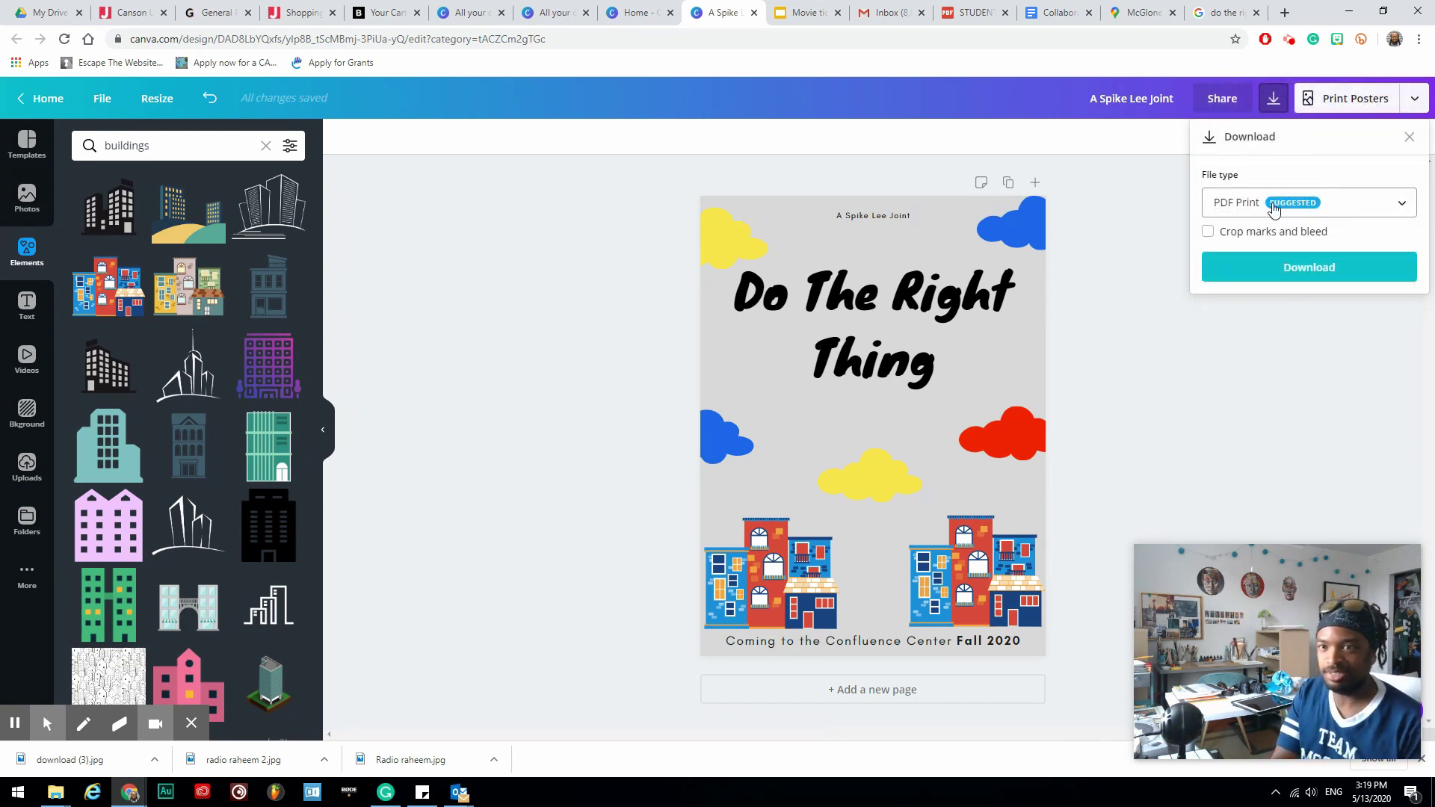
{"action": "left_click", "coordinate": [1294, 267]}
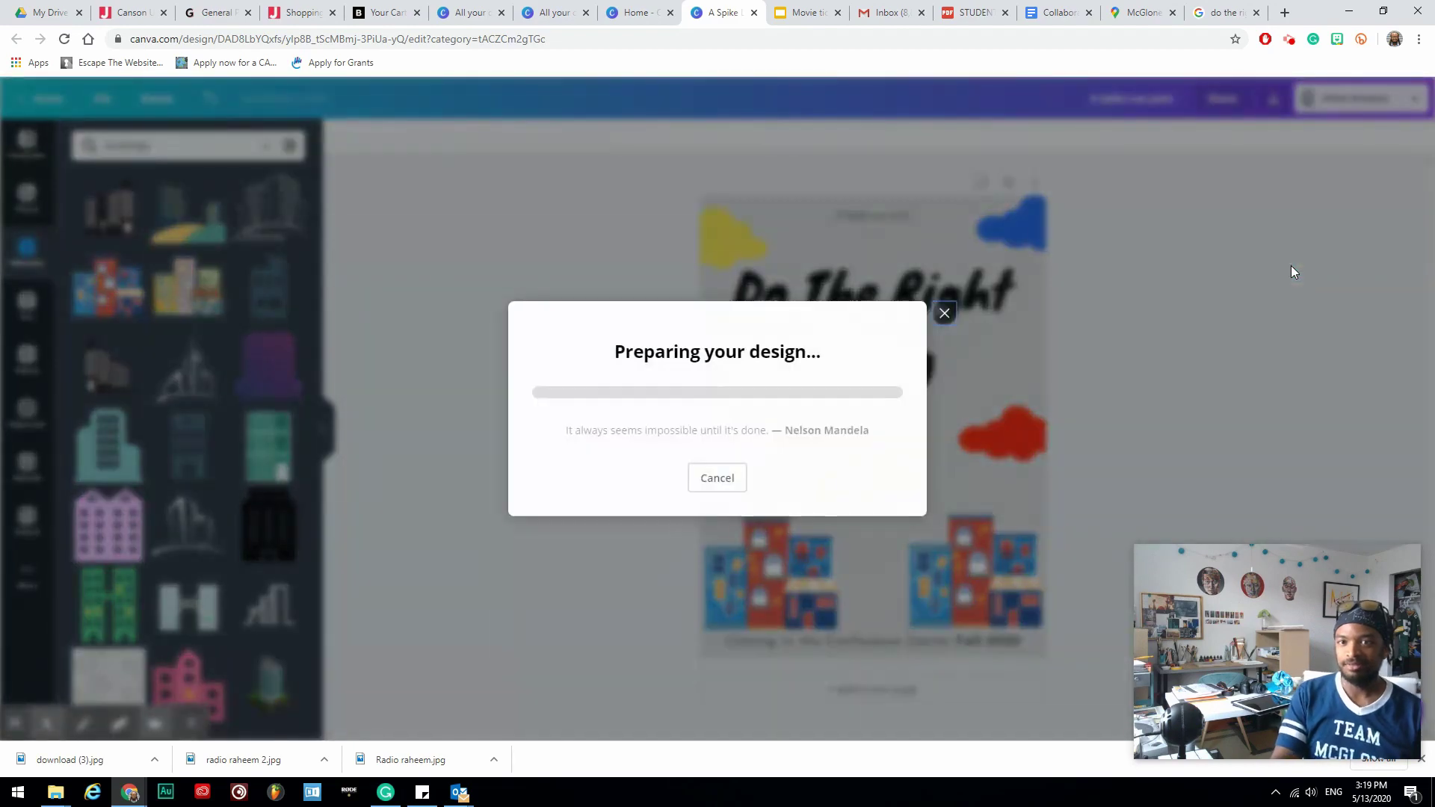
{"action": "left_click", "coordinate": [1222, 13]}
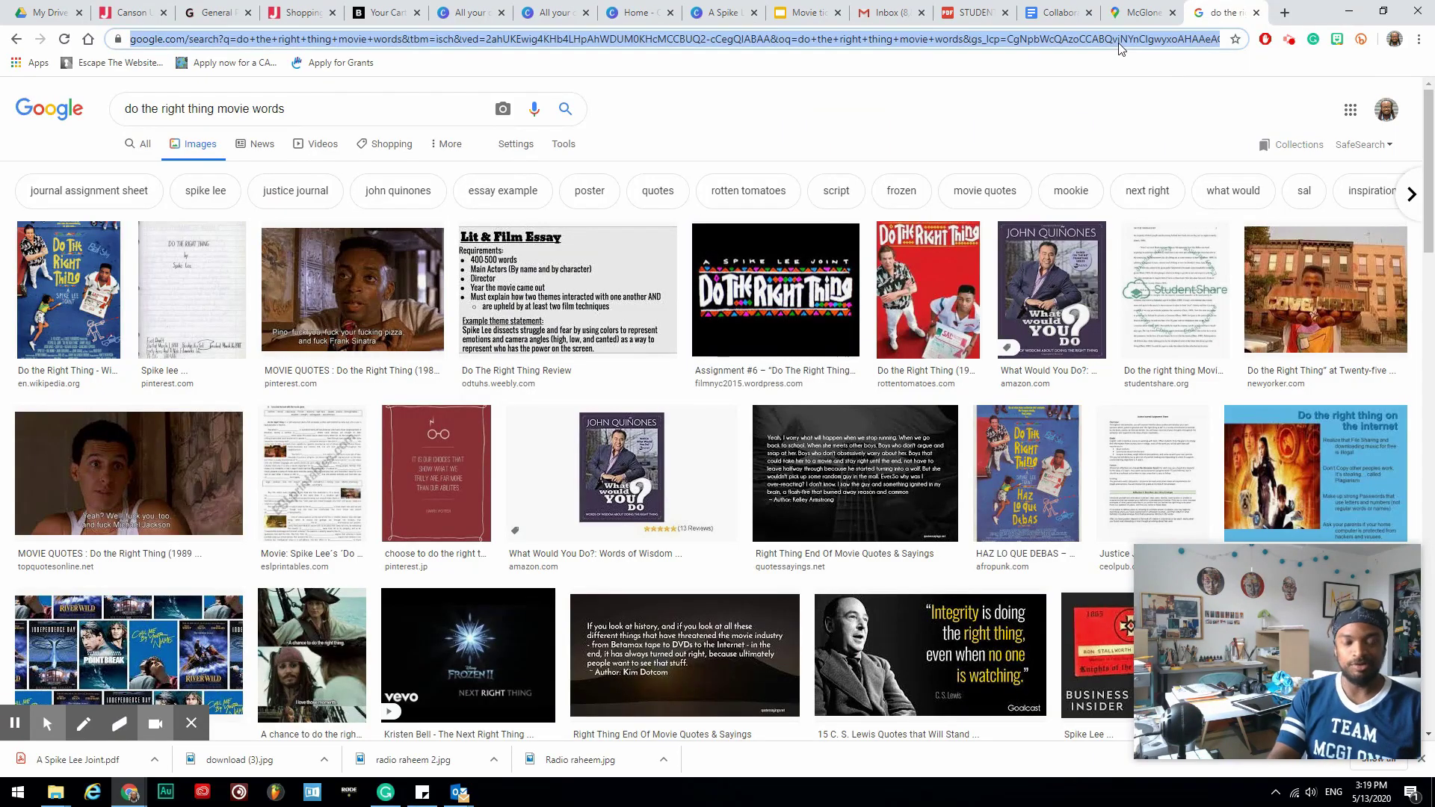
Step: Go to seesaw.com and start a new Post Student Work entry
{"action": "type", "text": "seesaw.co"}
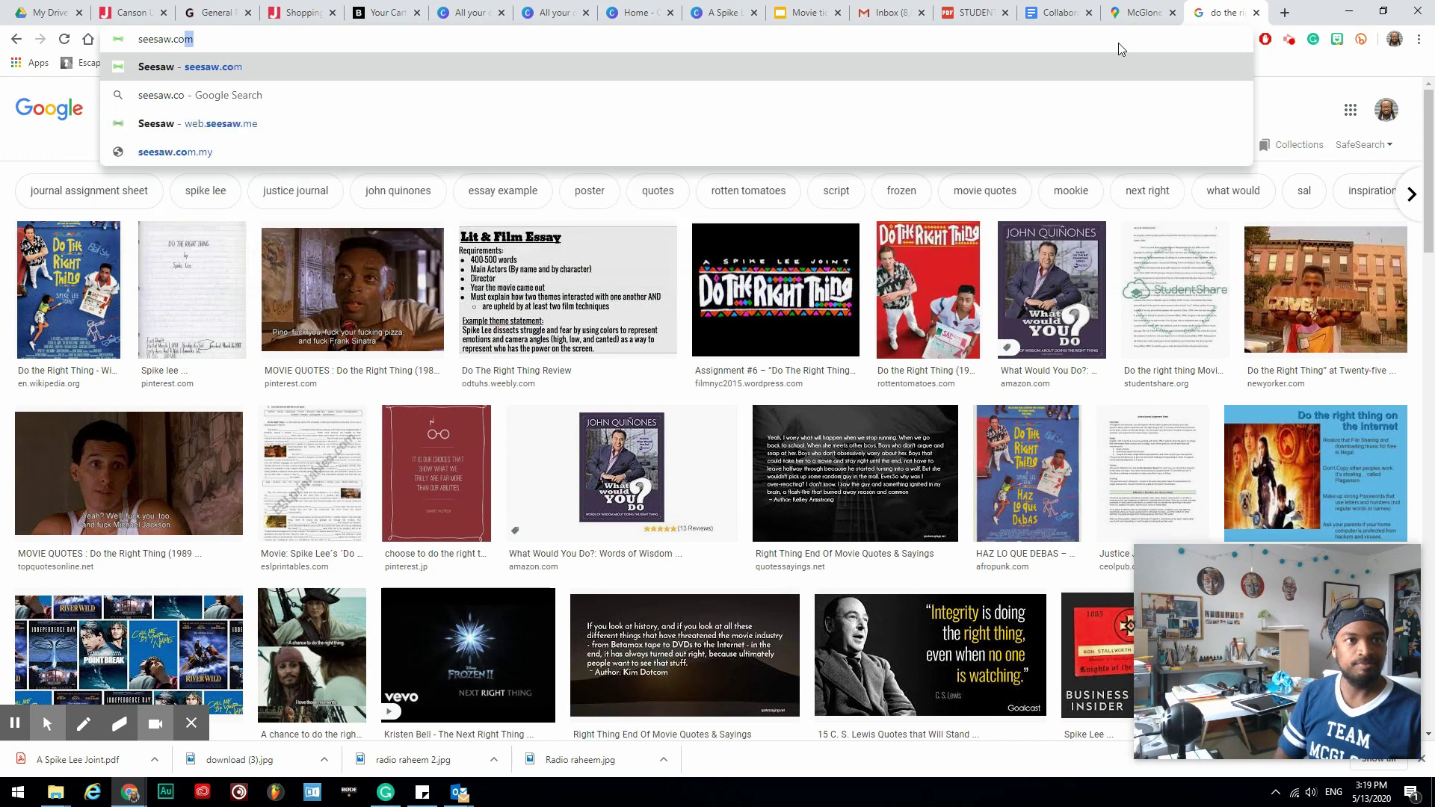
{"action": "key", "text": "Return"}
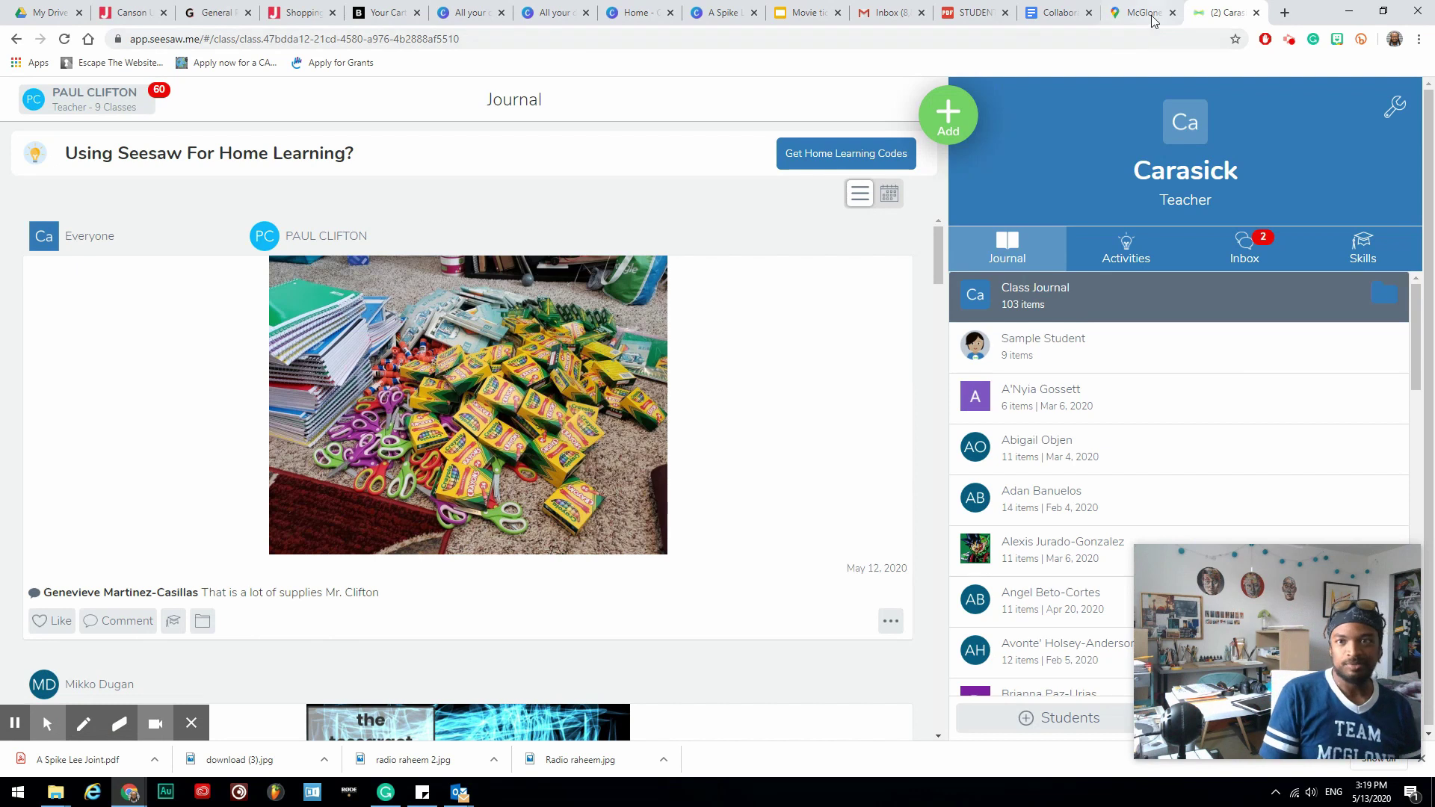
{"action": "left_click", "coordinate": [943, 130]}
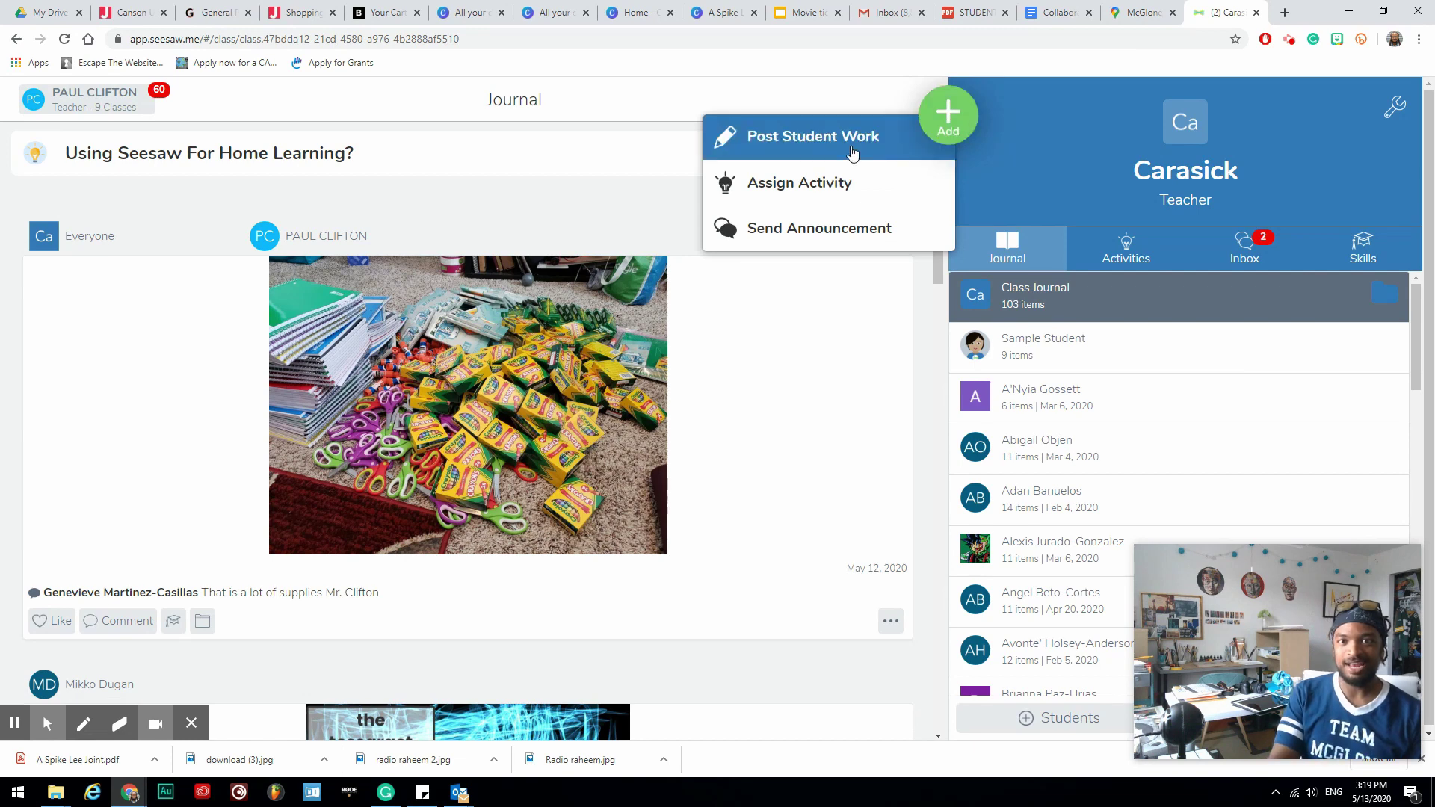
{"action": "left_click", "coordinate": [894, 146]}
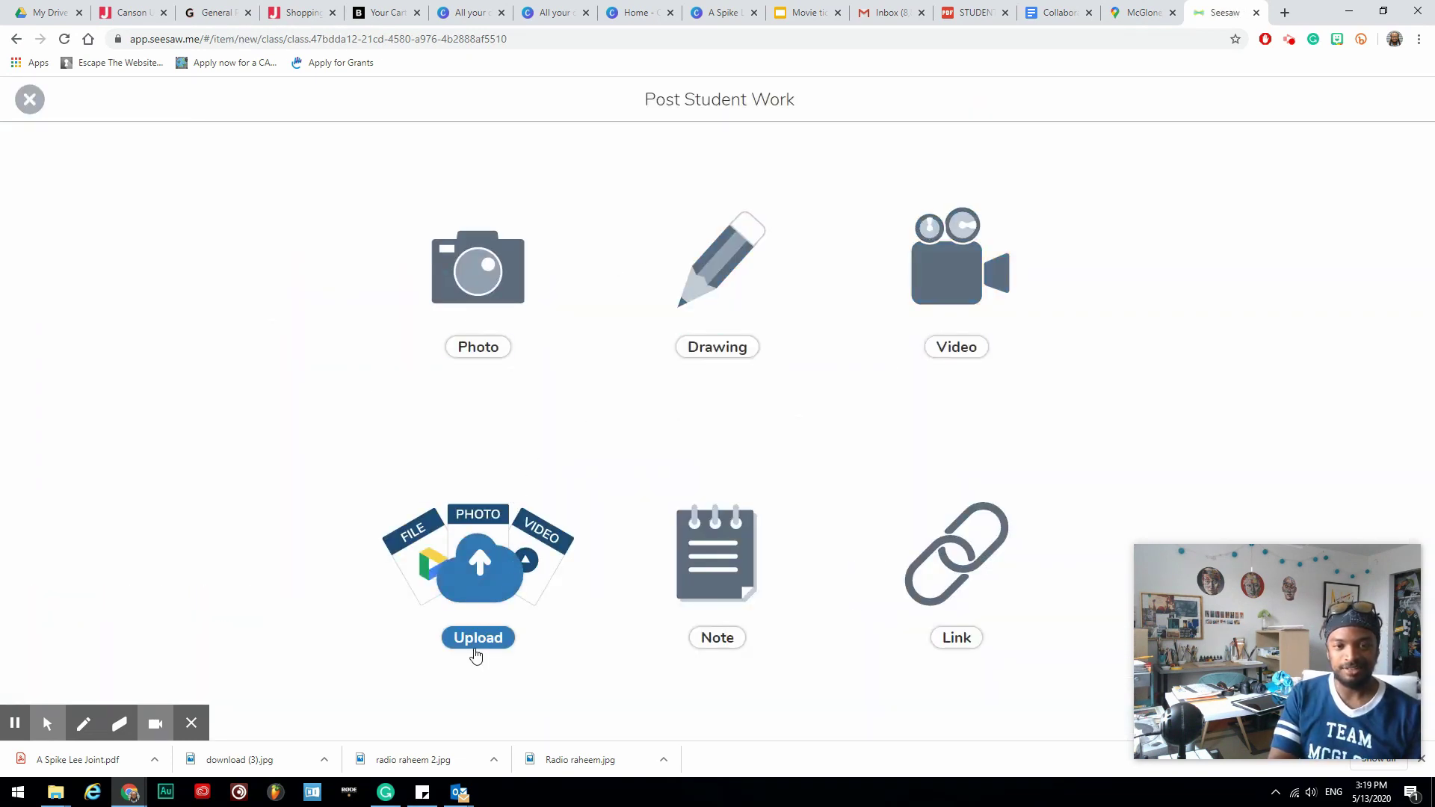
Step: Upload the 'A Spike Lee Joint' PDF from the Downloads folder into the post
{"action": "left_click", "coordinate": [476, 646]}
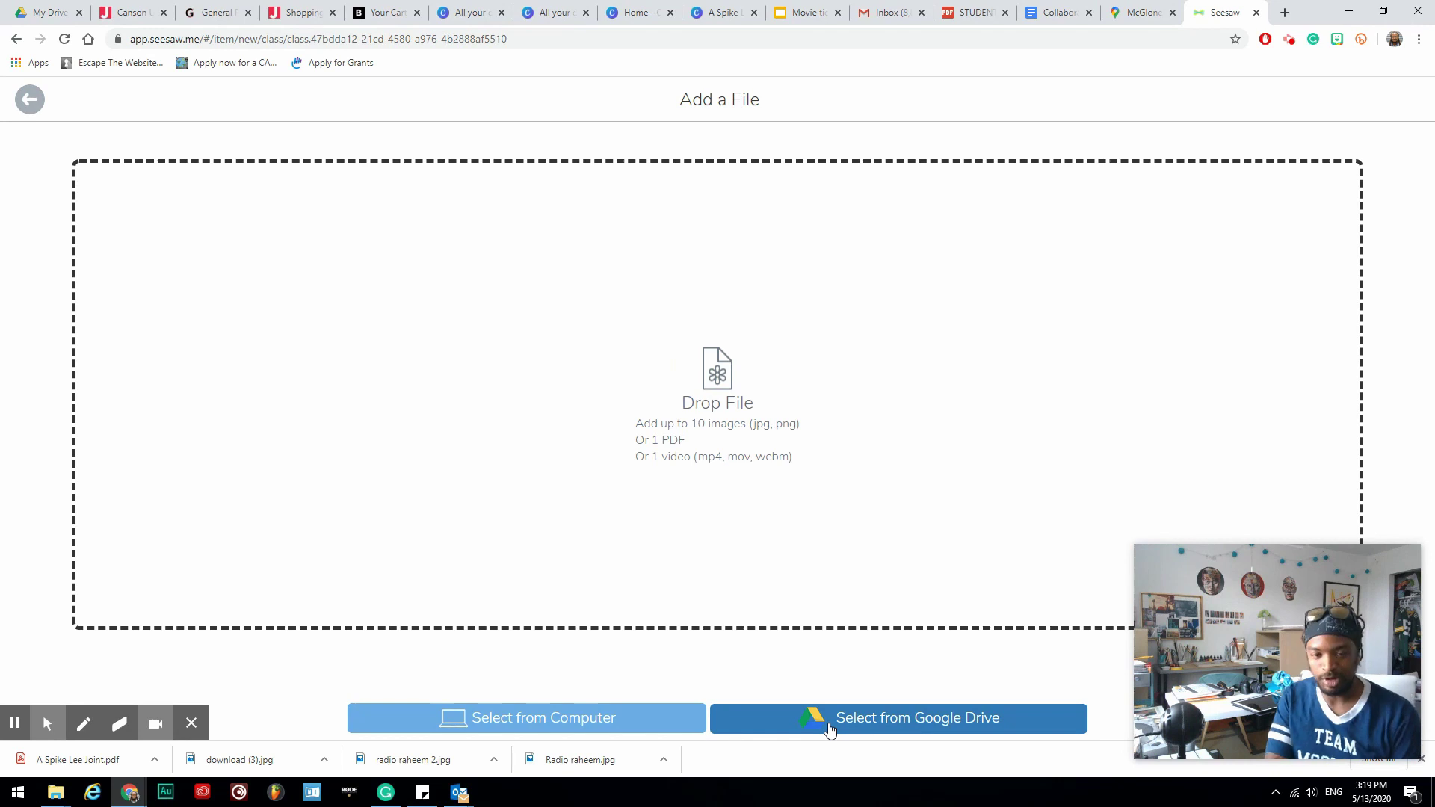
{"action": "left_click", "coordinate": [639, 722]}
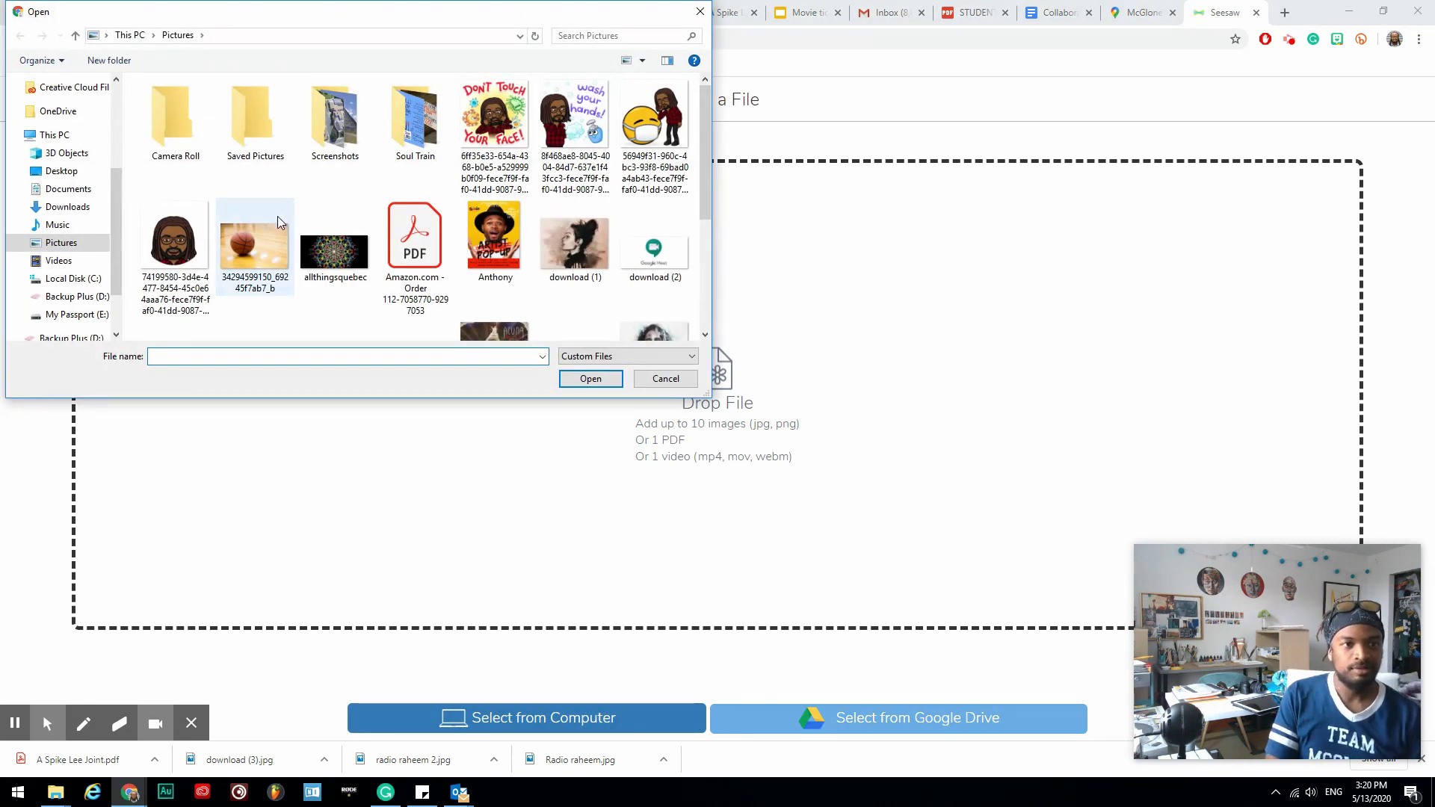
{"action": "scroll", "coordinate": [357, 202], "scroll_direction": "down", "scroll_amount": 2}
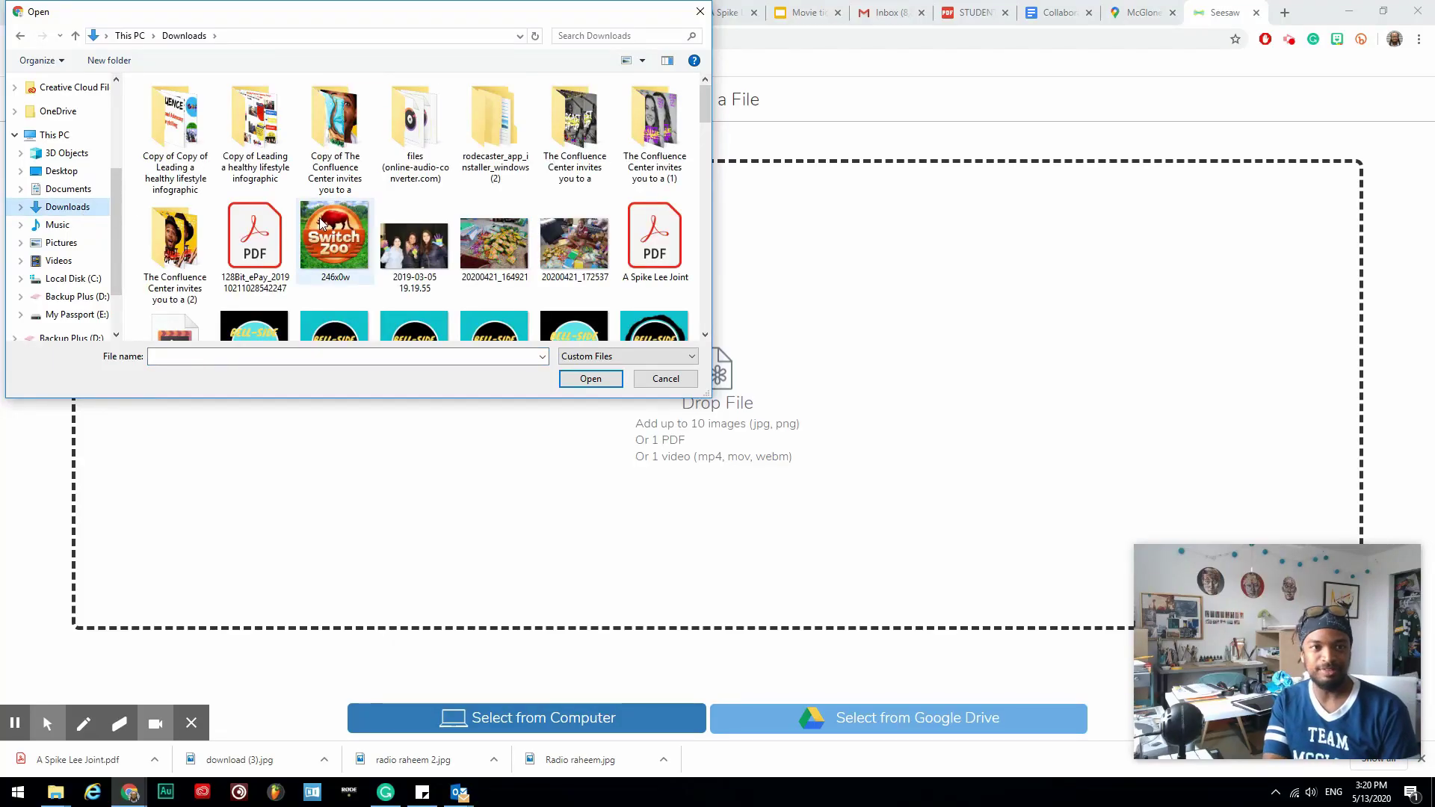
{"action": "double_click", "coordinate": [648, 237]}
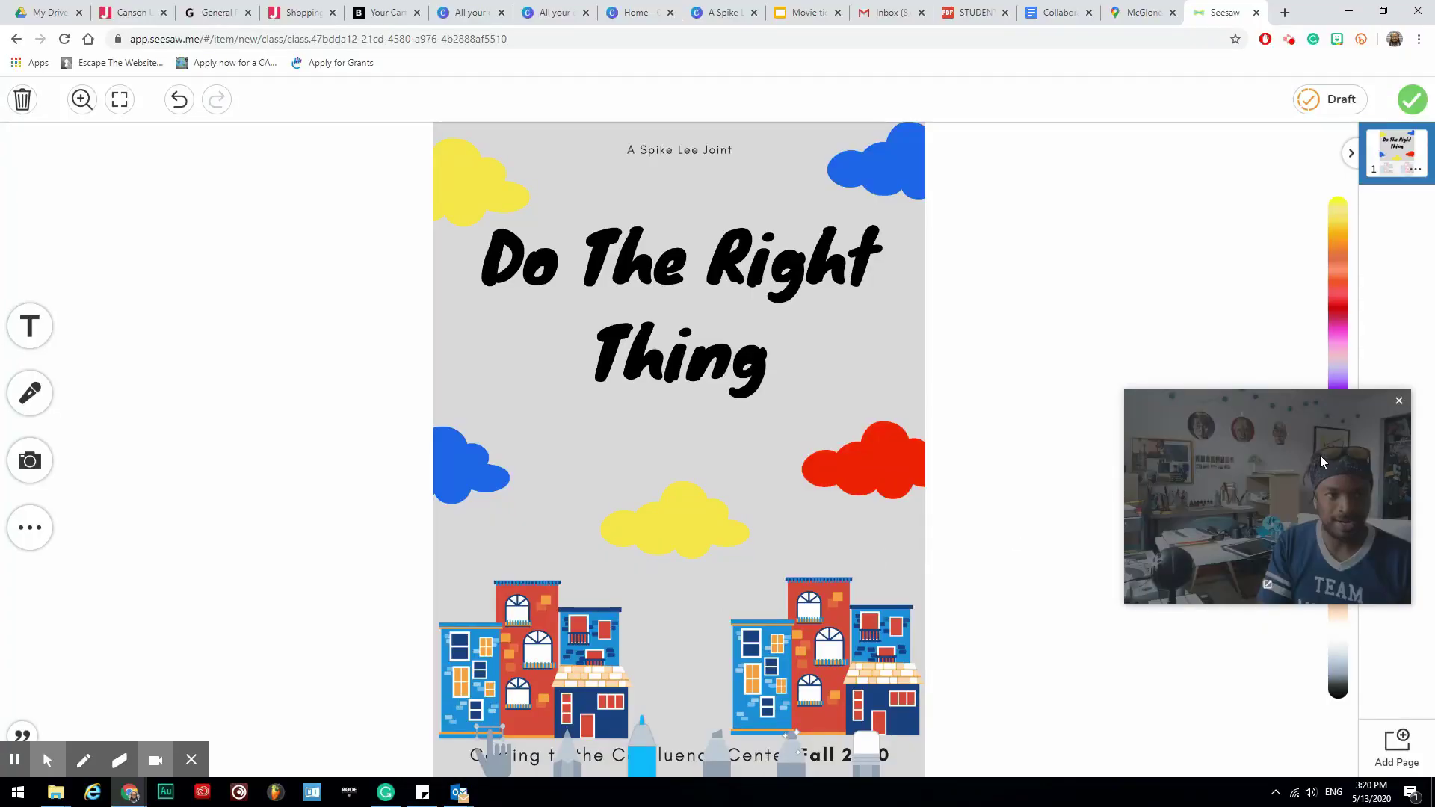
Step: Confirm the poster post to reach the Select Students list
{"action": "left_click_drag", "start_coordinate": [1354, 503], "coordinate": [1369, 651]}
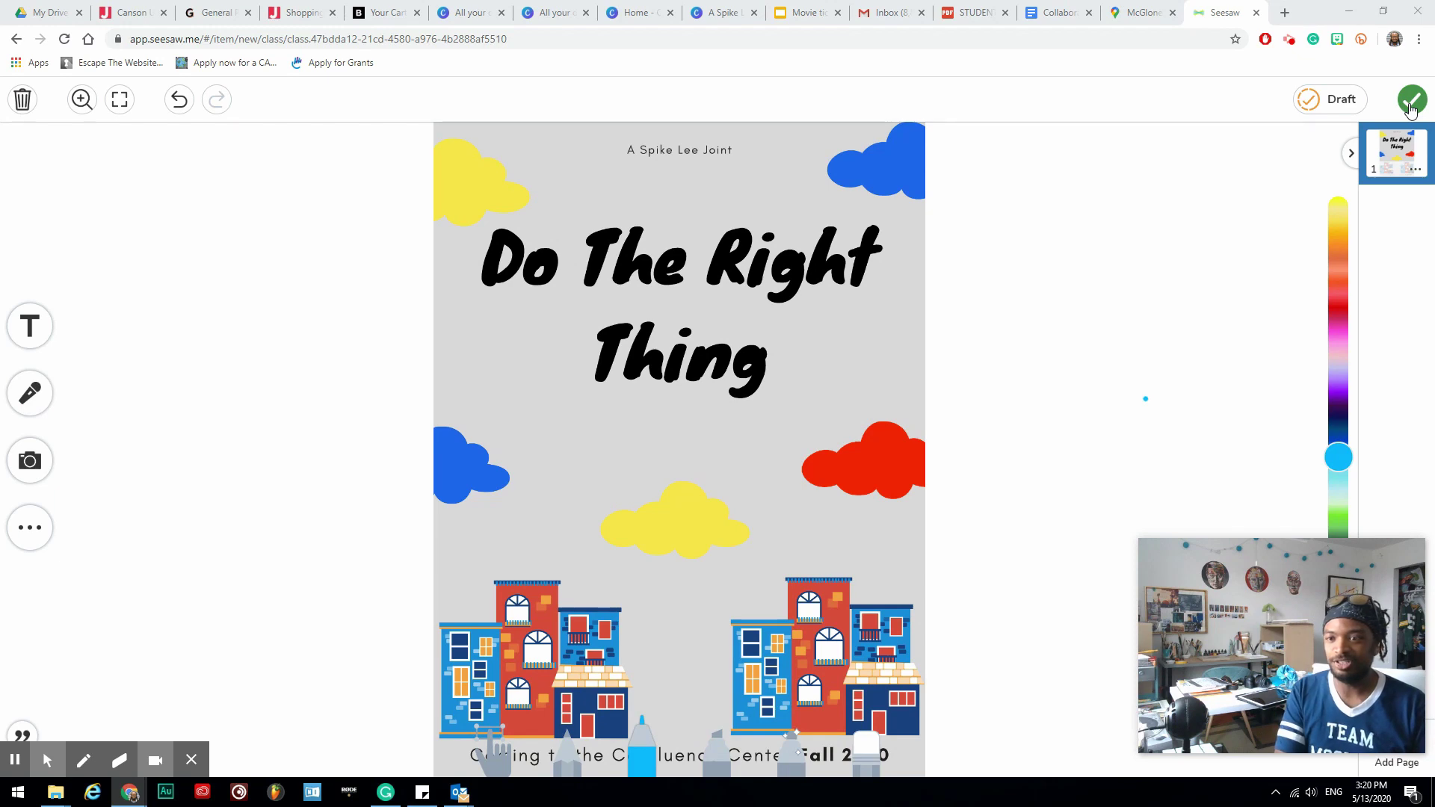
{"action": "left_click", "coordinate": [1410, 106]}
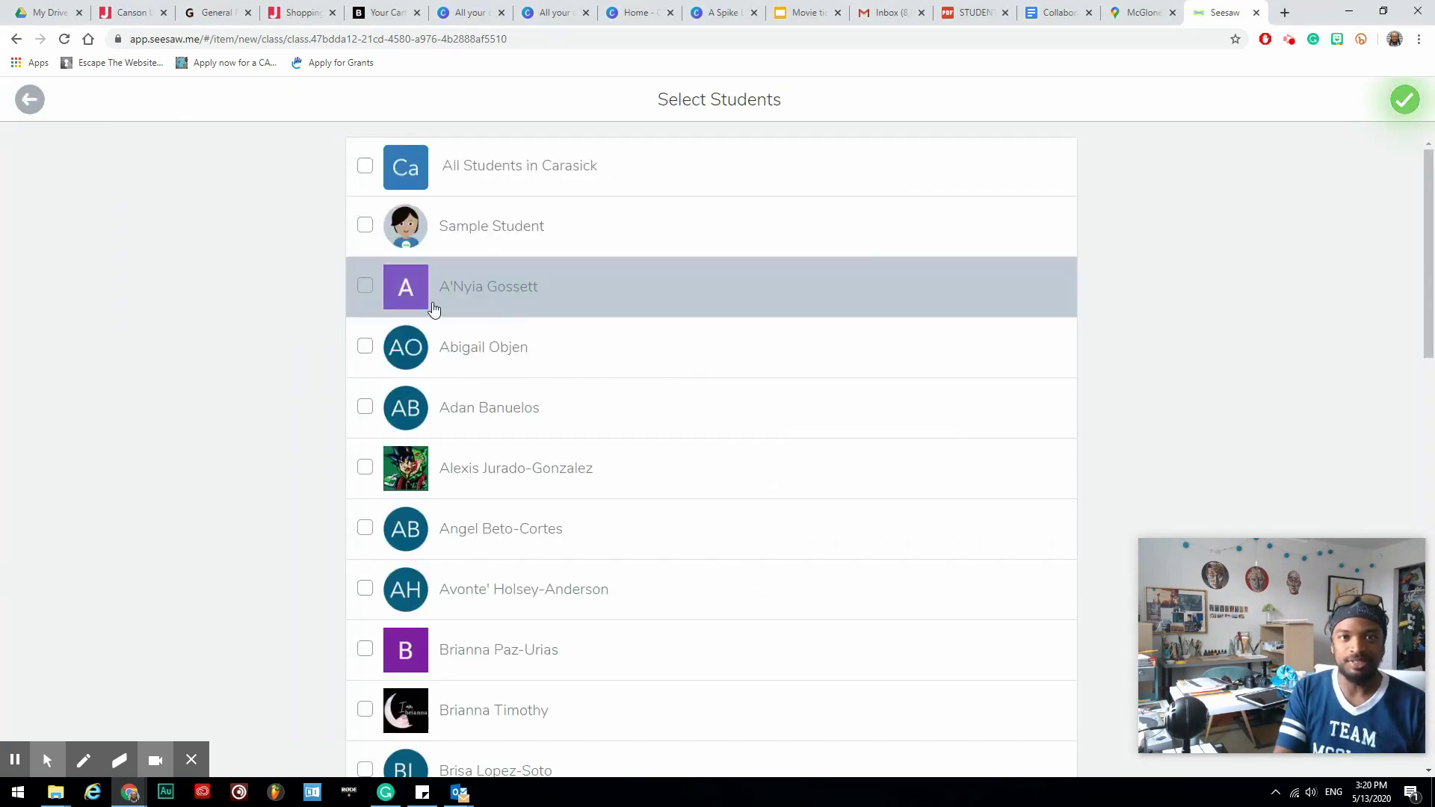
Step: Tag the poster post for All Students and publish it to the class journal
{"action": "left_click", "coordinate": [365, 166]}
{"action": "left_click", "coordinate": [1405, 101]}
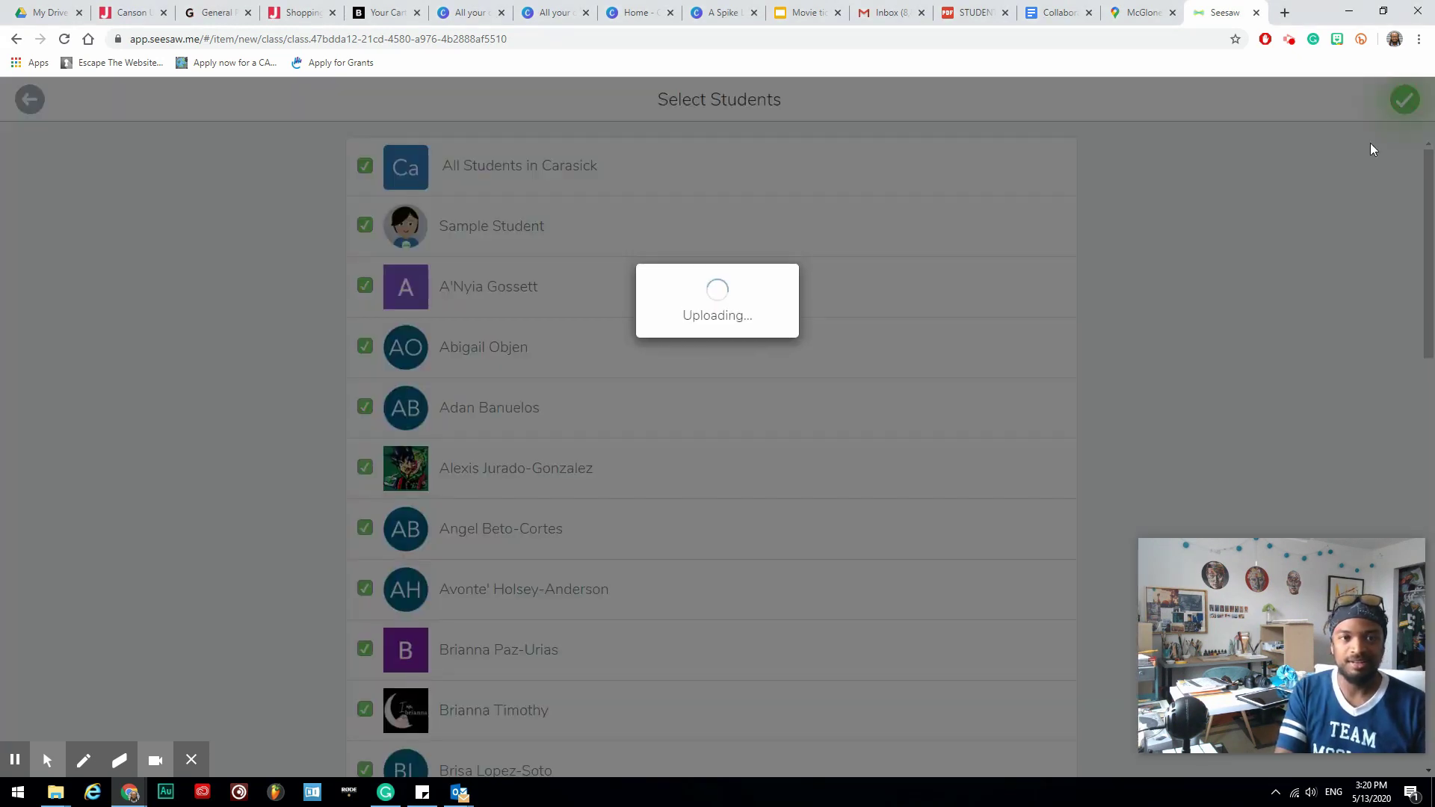